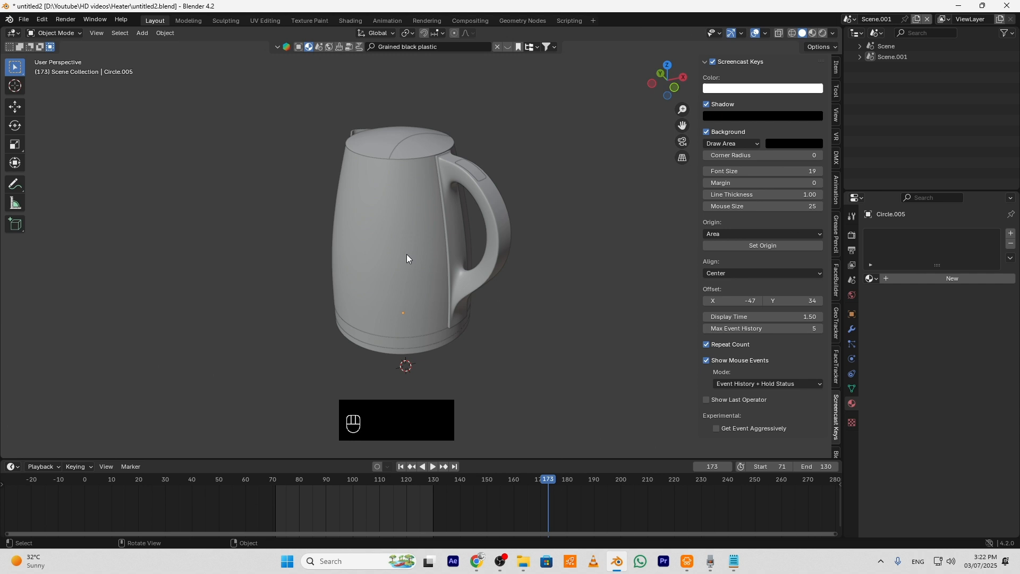
# Parent all the kettle parts to the bottom base piece with the Object option, and clear the selection
pyautogui.press('a')
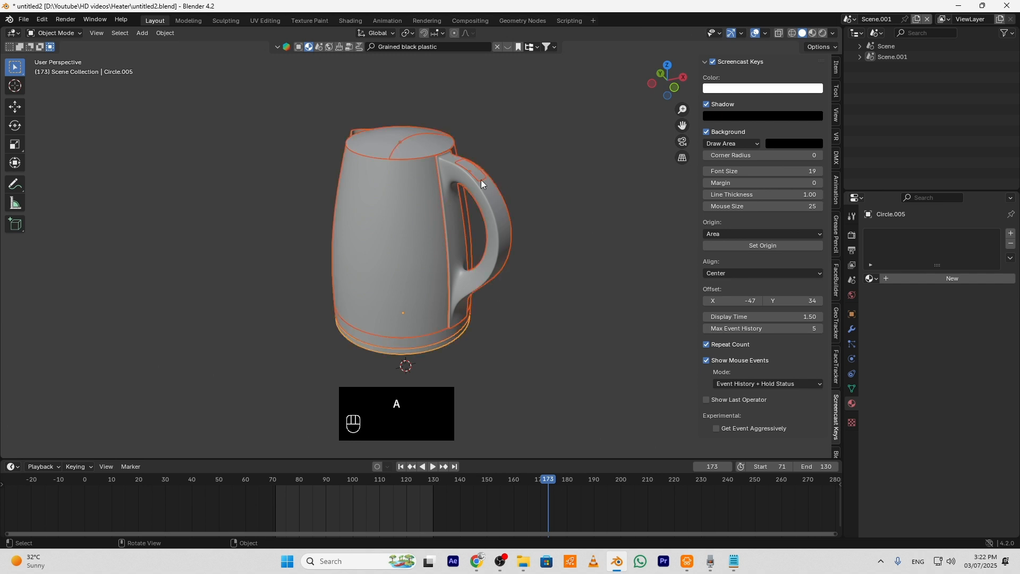
pyautogui.keyDown('shift'); pyautogui.click(432, 349); pyautogui.keyUp('shift')
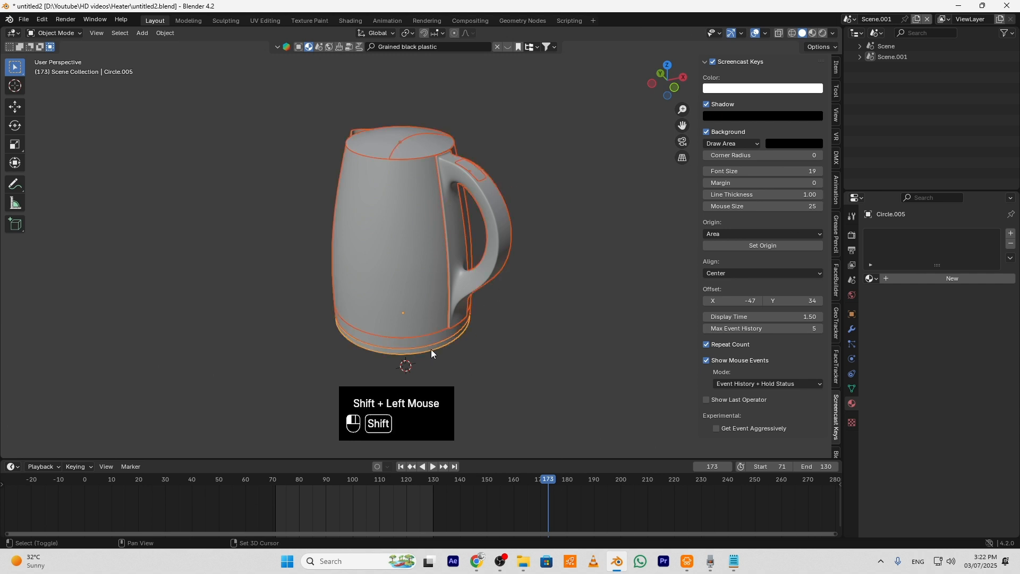
pyautogui.keyDown('shift'); pyautogui.click(432, 349); pyautogui.keyUp('shift')
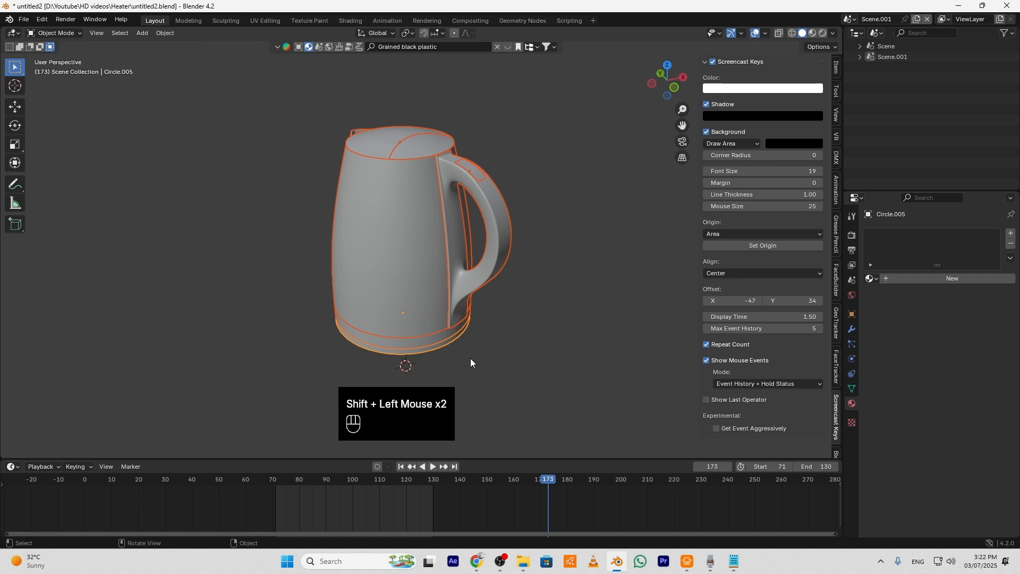
pyautogui.press('ctrl')
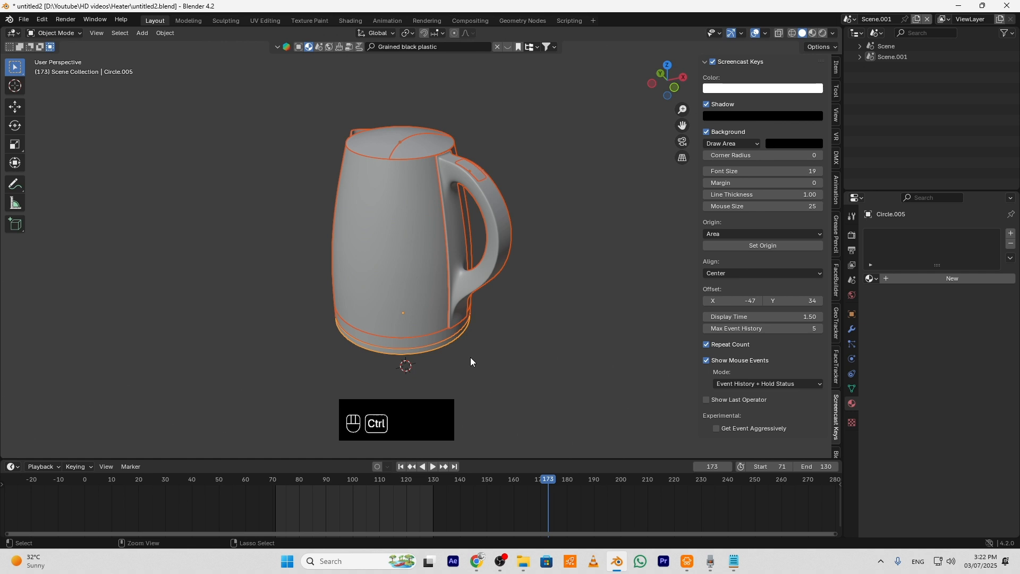
pyautogui.hotkey('ctrl', 'p')
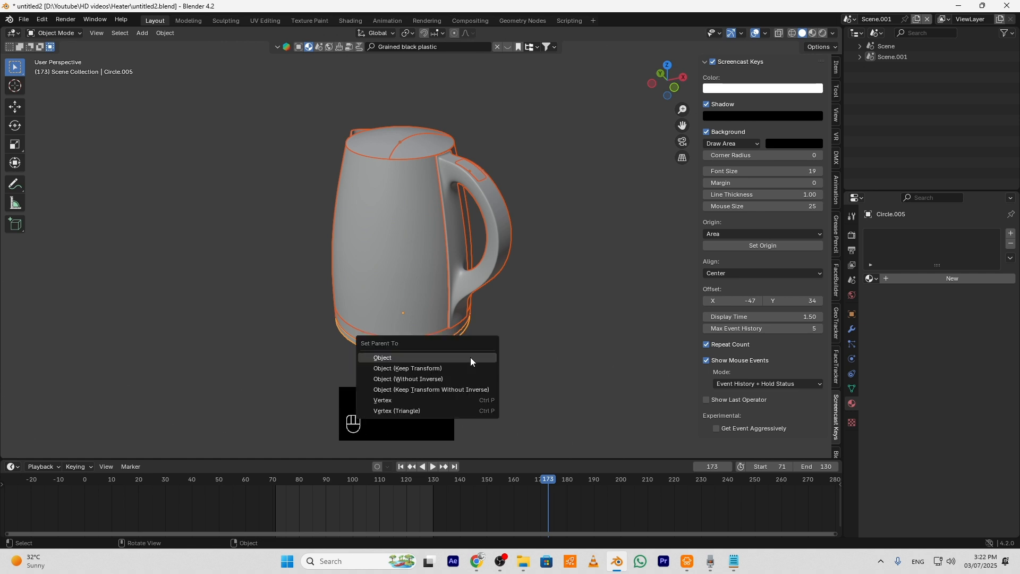
pyautogui.click(471, 357)
pyautogui.click(405, 403)
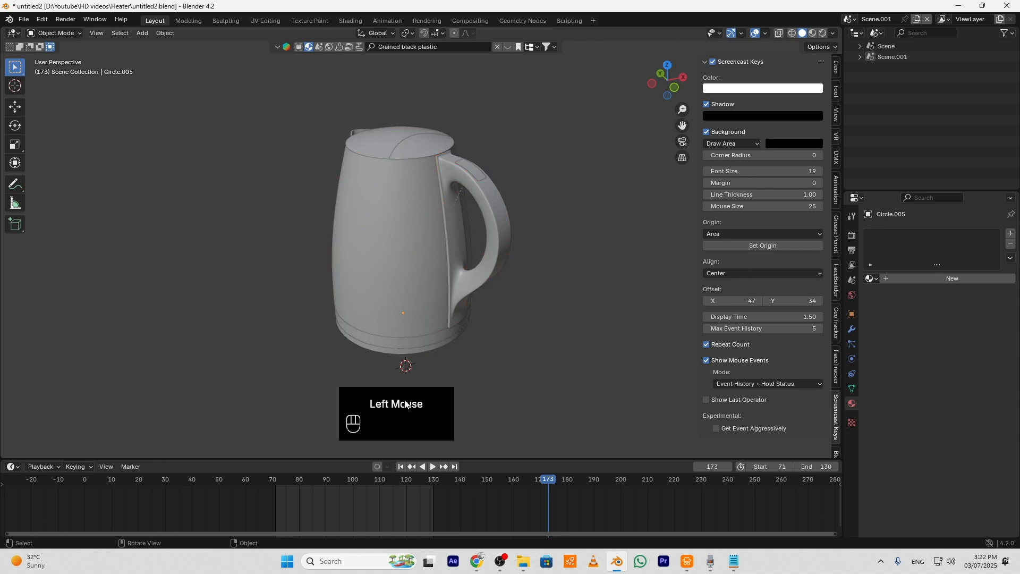
# Test-move the kettle's base to check that the parented parts follow, and cancel the move
pyautogui.click(433, 351)
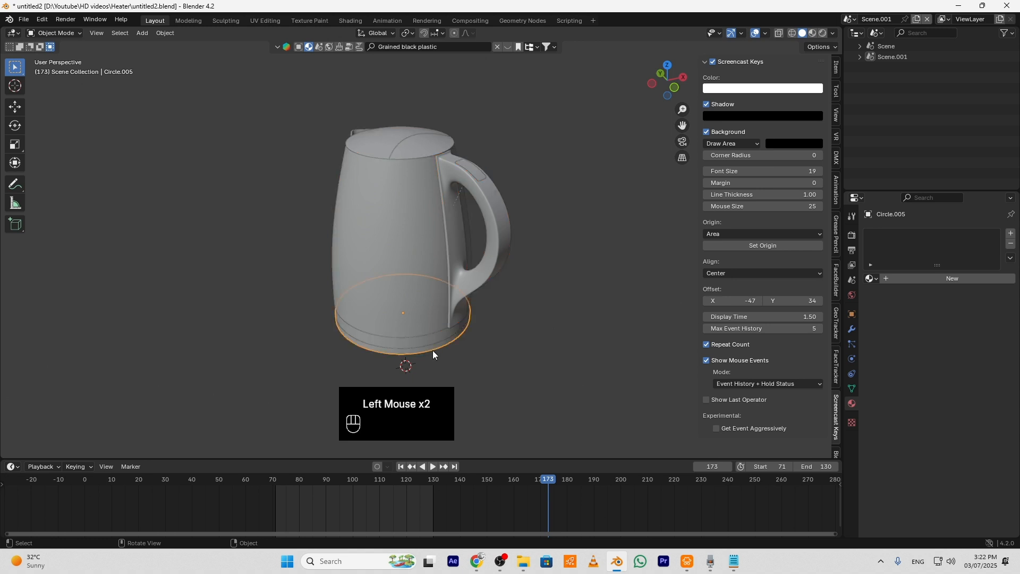
pyautogui.press('g')
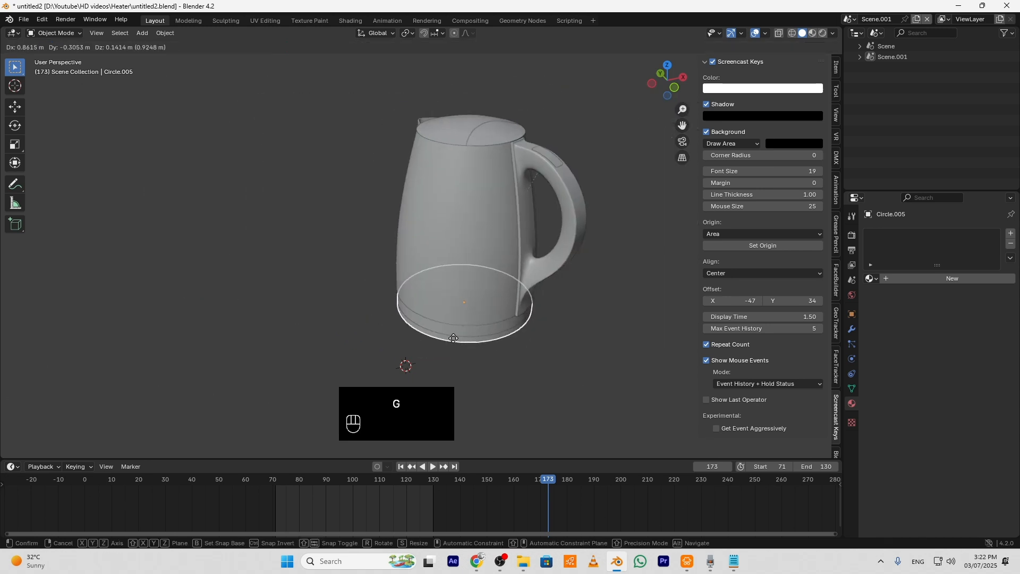
pyautogui.press('Escape')
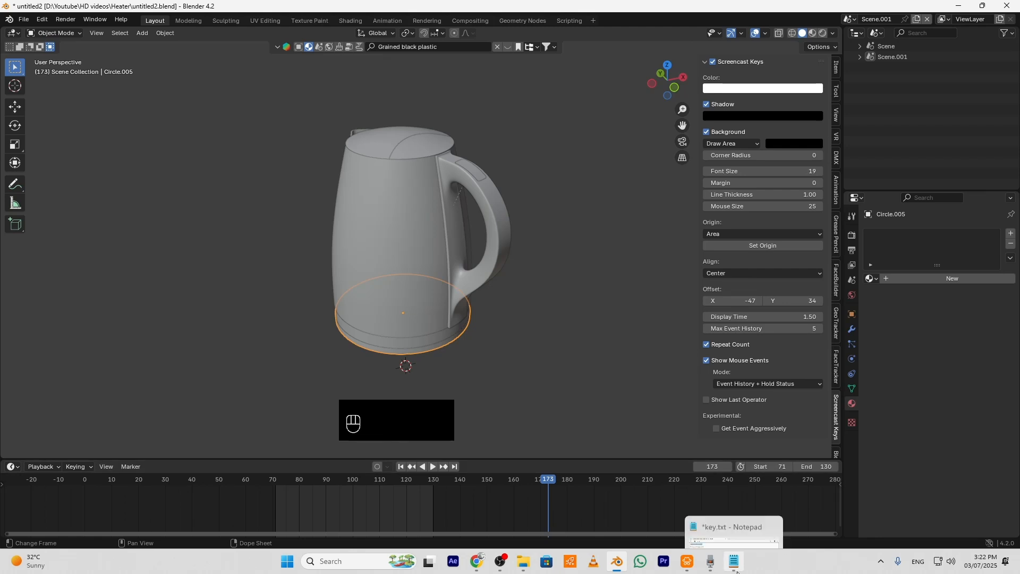
# Copy "Grained black plastic" from key.txt in Notepad and search the Blender material library for it
pyautogui.click(735, 565)
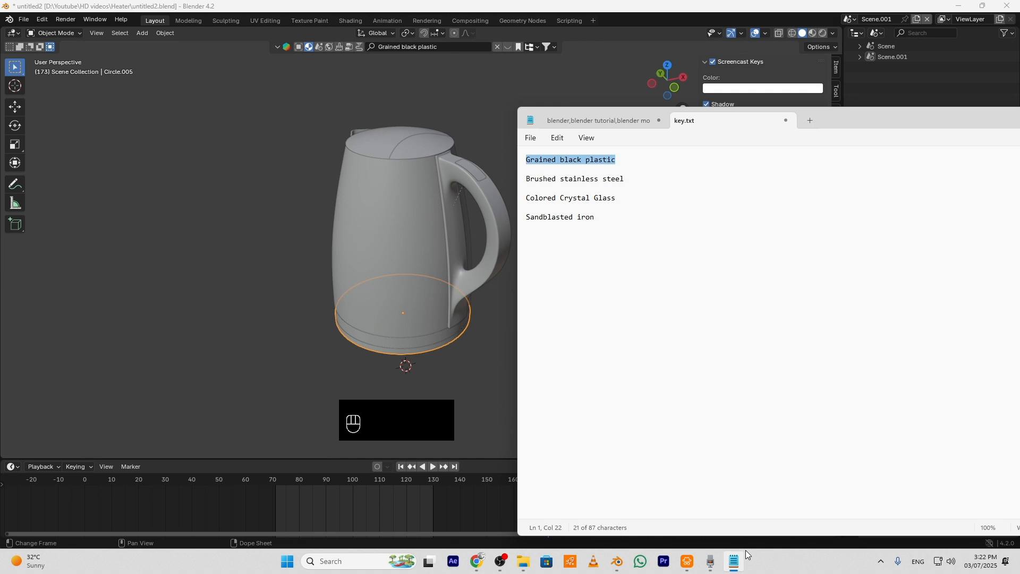
pyautogui.rightClick(590, 162)
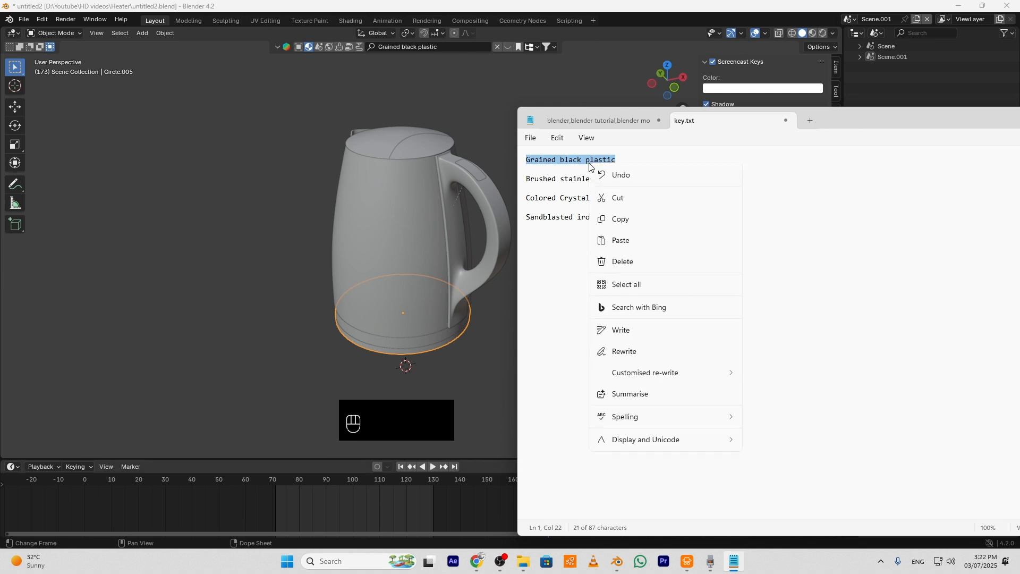
pyautogui.click(620, 220)
pyautogui.click(447, 45)
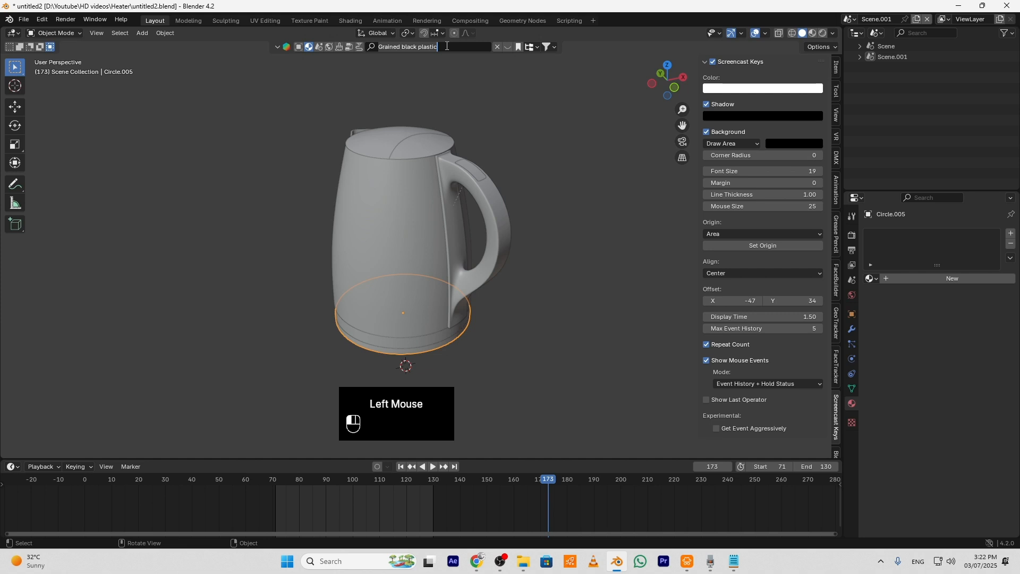
pyautogui.press('Return')
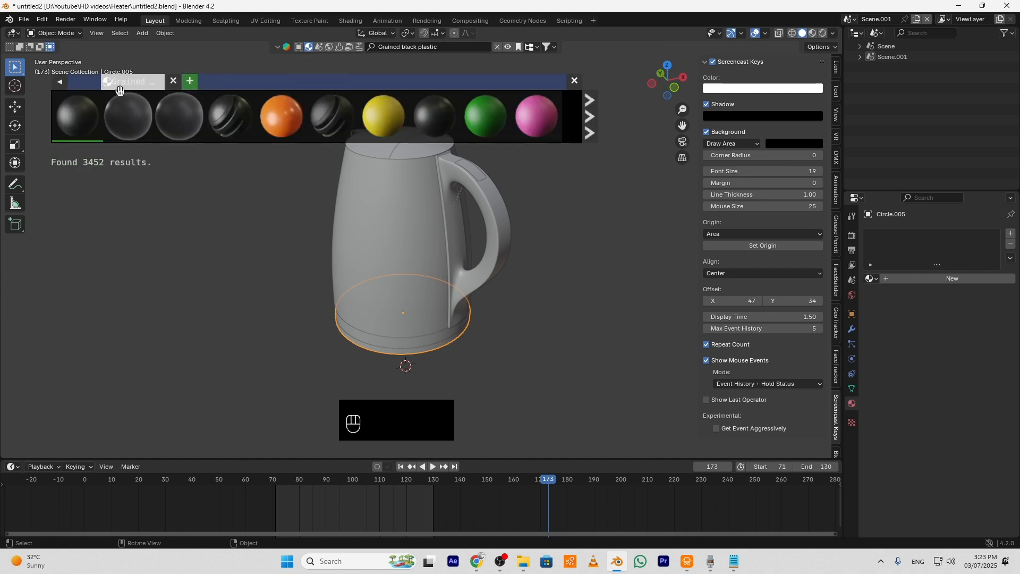
# Unwrap the UVs of all the kettle handle's faces with the standard Unwrap, and return to Object Mode
pyautogui.click(371, 222)
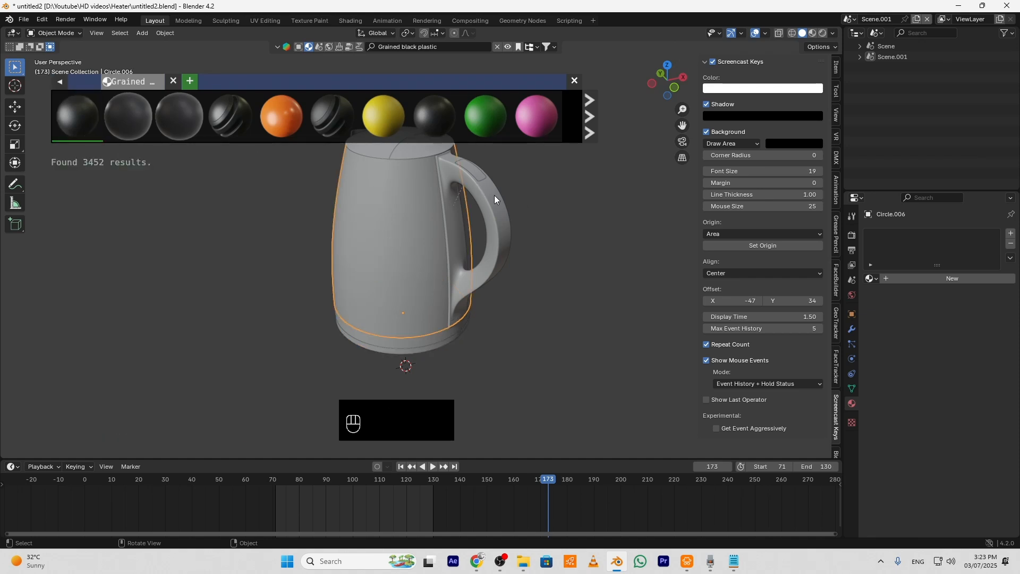
pyautogui.click(494, 199)
pyautogui.press('Tab')
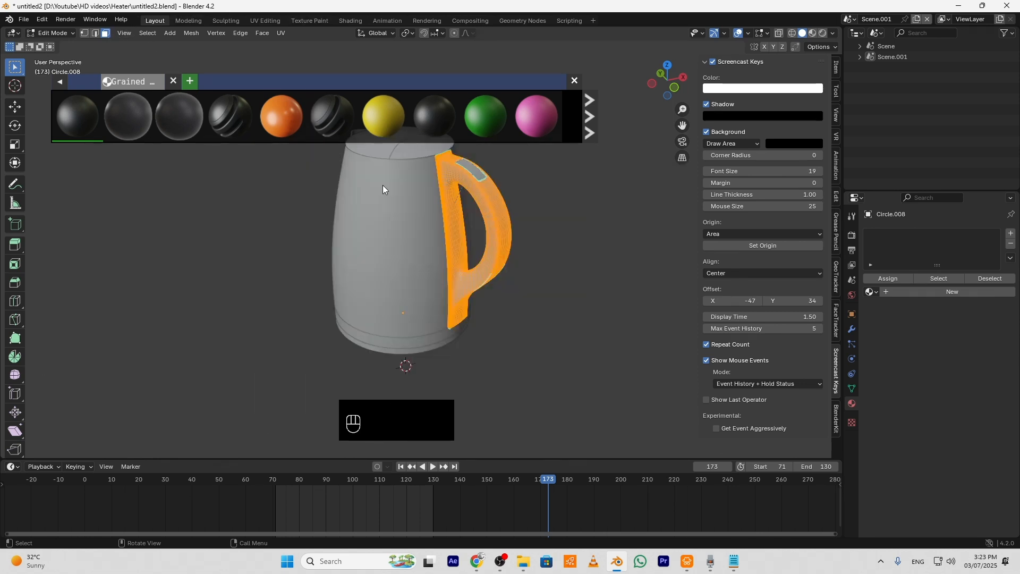
pyautogui.press('a')
pyautogui.rightClick(488, 197)
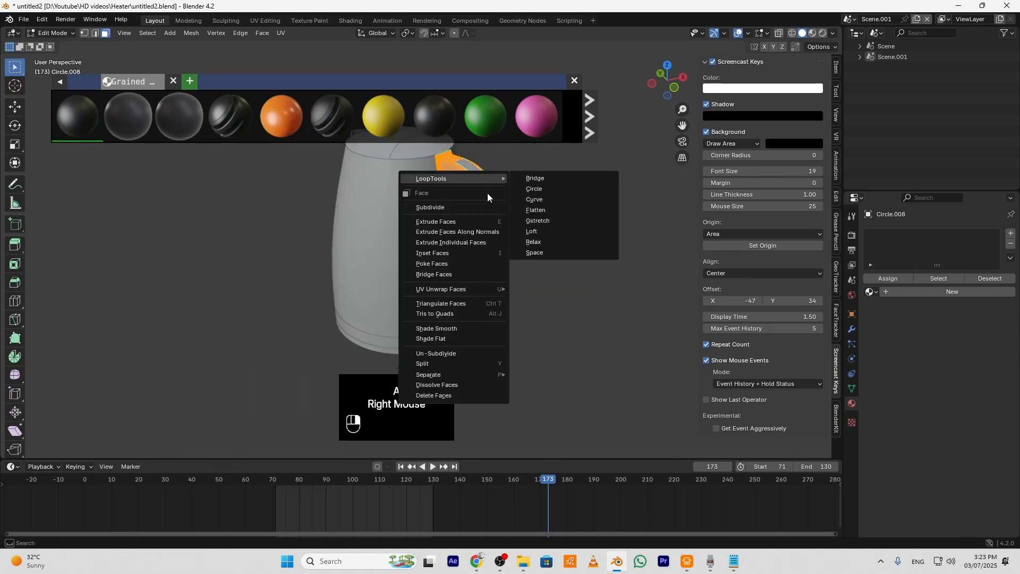
pyautogui.moveTo(468, 292)
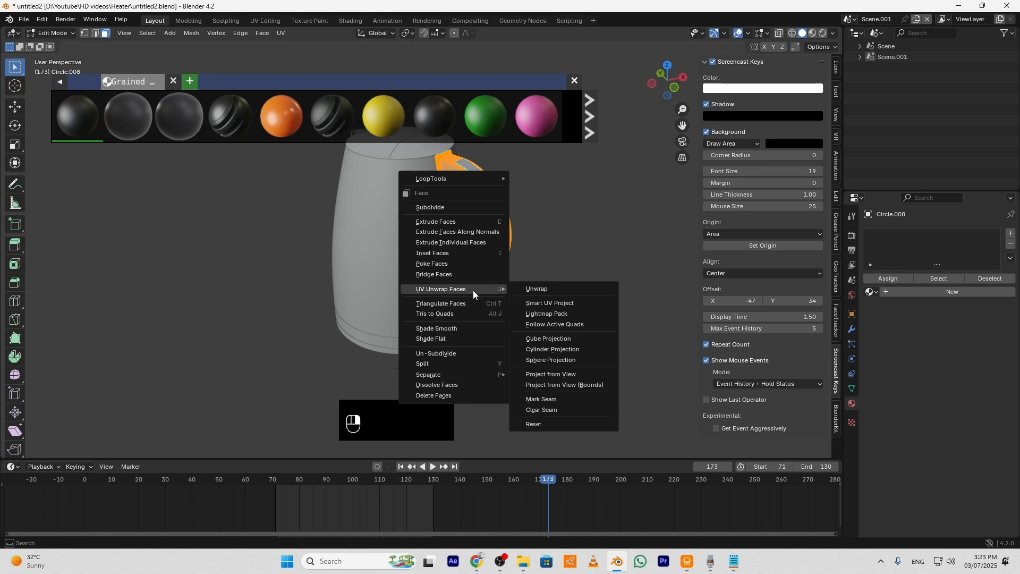
pyautogui.click(530, 289)
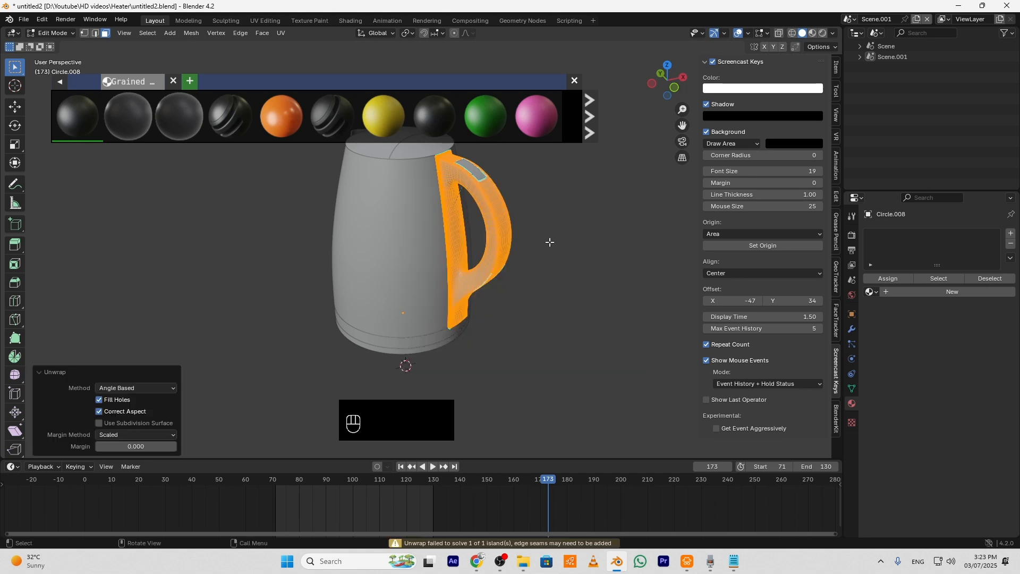
pyautogui.press('Tab')
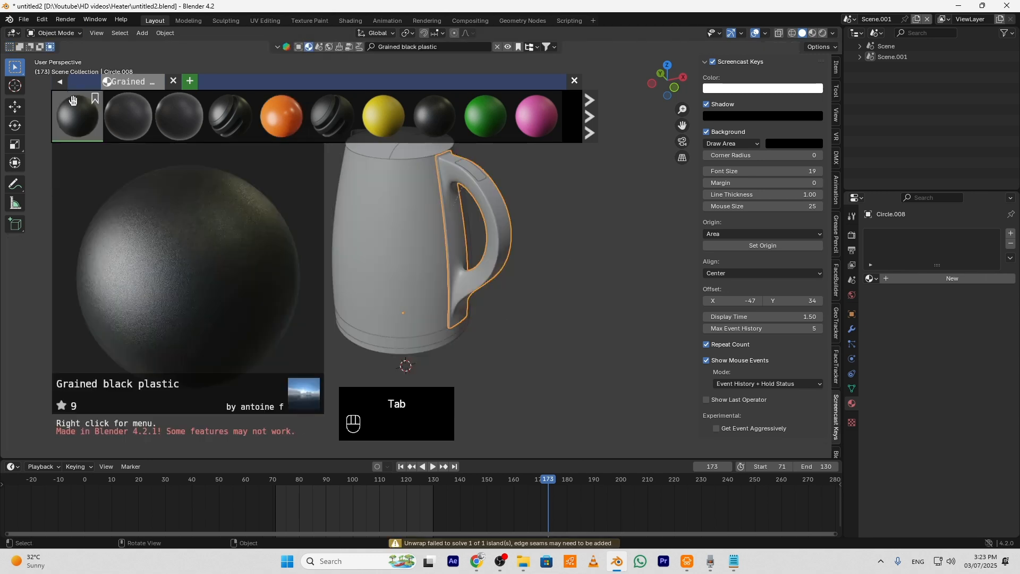
# Apply the Grained black plastic material to the handle and display the viewport in Material Preview shading
pyautogui.click(75, 112)
pyautogui.click(75, 113)
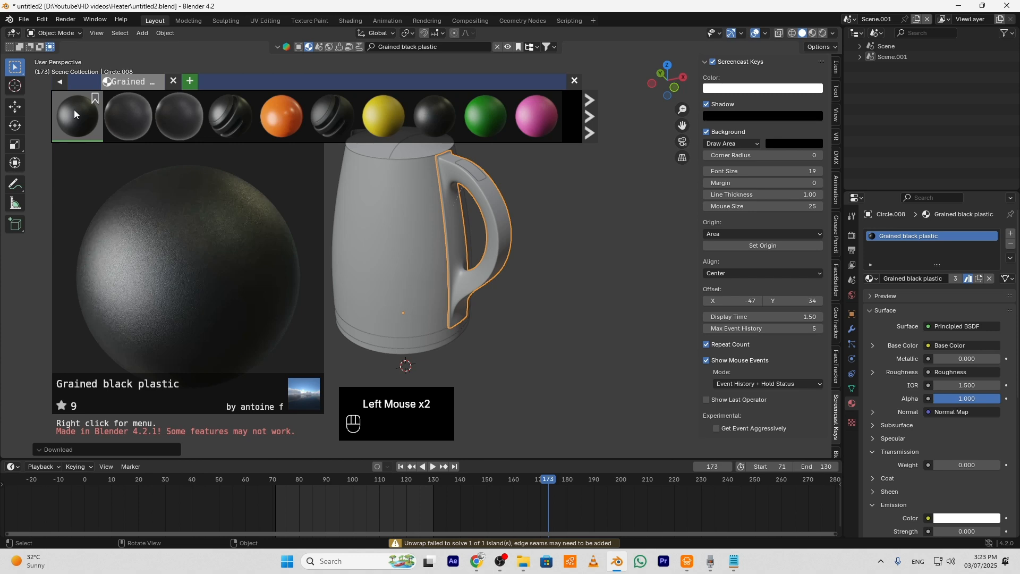
pyautogui.click(812, 34)
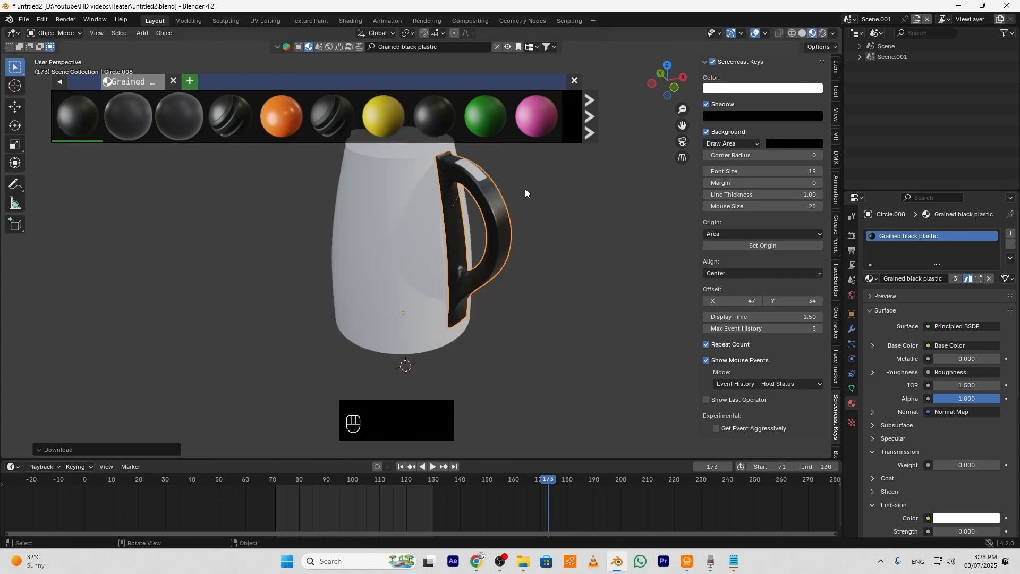
# Apply the Grained black plastic material to the lid section next to the handle
pyautogui.keyDown('shift'); pyautogui.moveTo(443, 220); pyautogui.dragTo(477, 267, button='middle'); pyautogui.keyUp('shift')
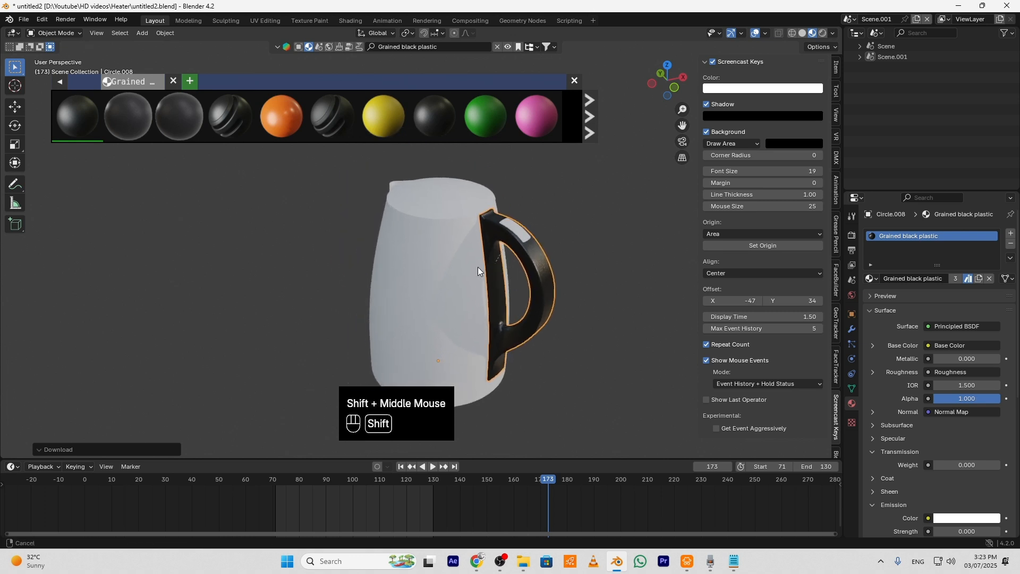
pyautogui.click(472, 202)
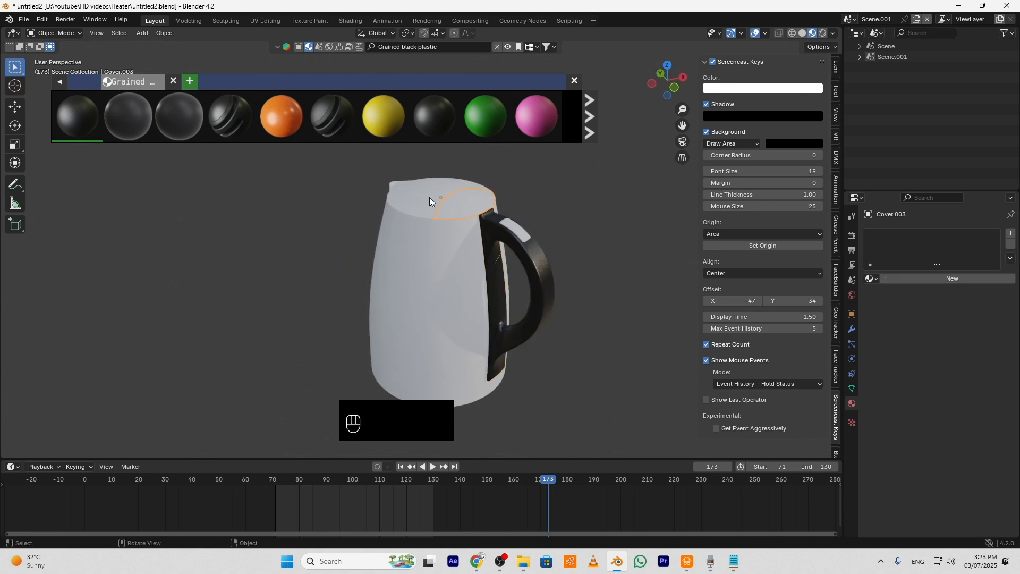
pyautogui.click(430, 198)
pyautogui.click(469, 212)
pyautogui.doubleClick(73, 106)
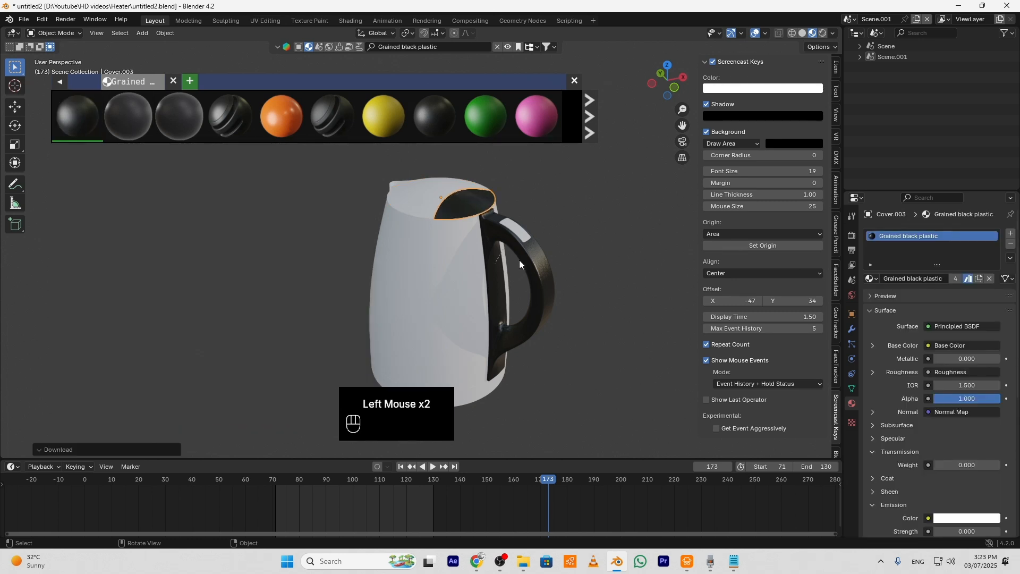
# Copy "Colored Crystal Glass" from key.txt in Notepad and search the Blender material library for it
pyautogui.click(734, 561)
pyautogui.moveTo(640, 176); pyautogui.dragTo(525, 175)
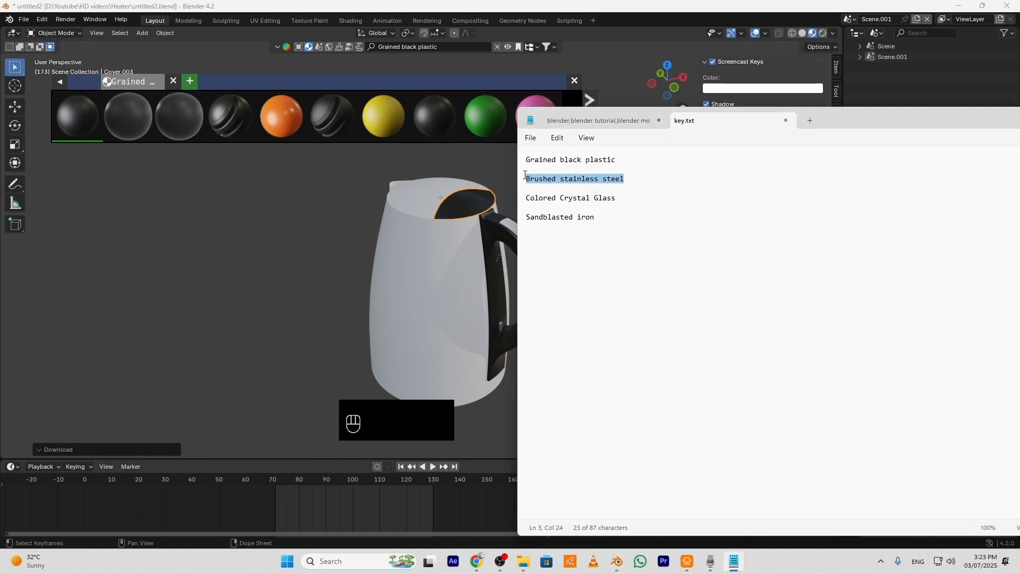
pyautogui.moveTo(627, 199); pyautogui.dragTo(525, 199)
pyautogui.hotkey('ctrl', 'c')
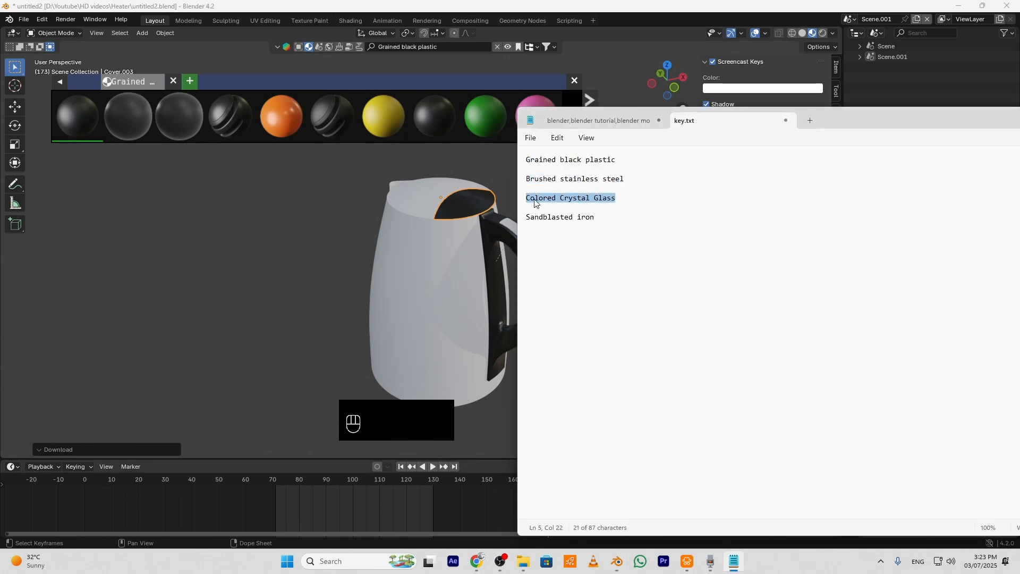
pyautogui.click(440, 47)
pyautogui.hotkey('ctrl', 'v')
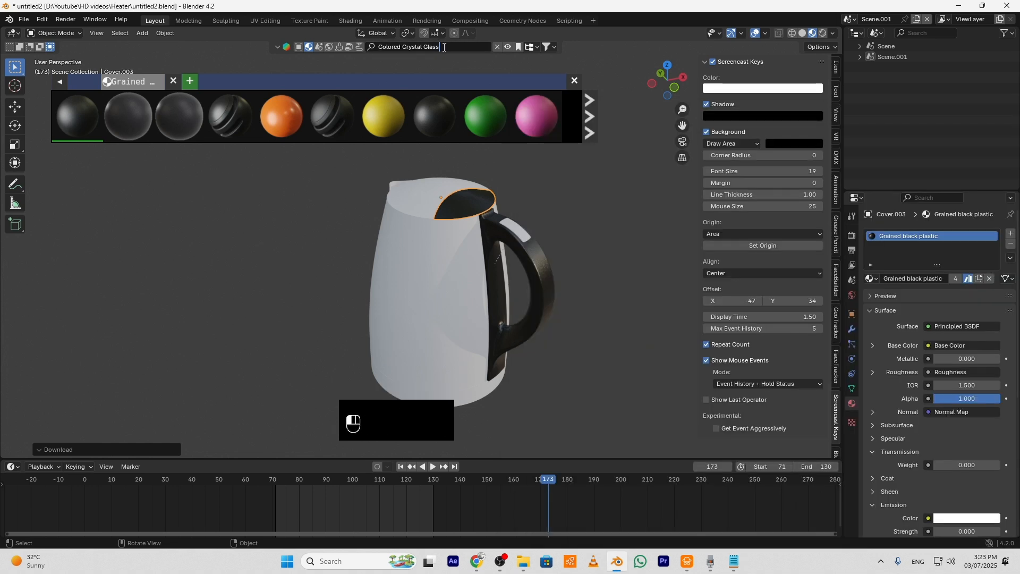
pyautogui.press('Return')
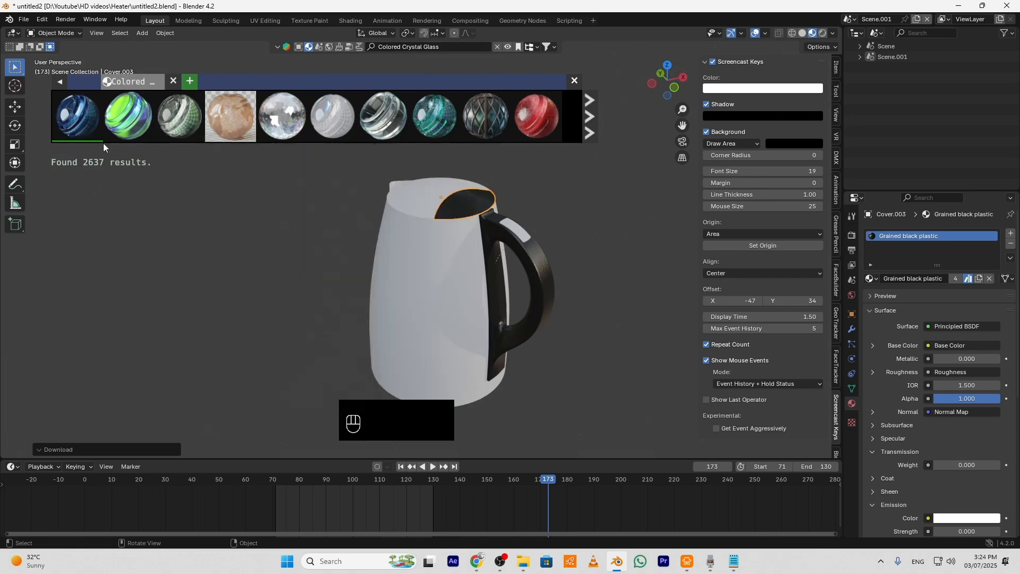
# Apply the Colored Crystal Glass material to the kettle's main body
pyautogui.moveTo(87, 118)
pyautogui.click(434, 273)
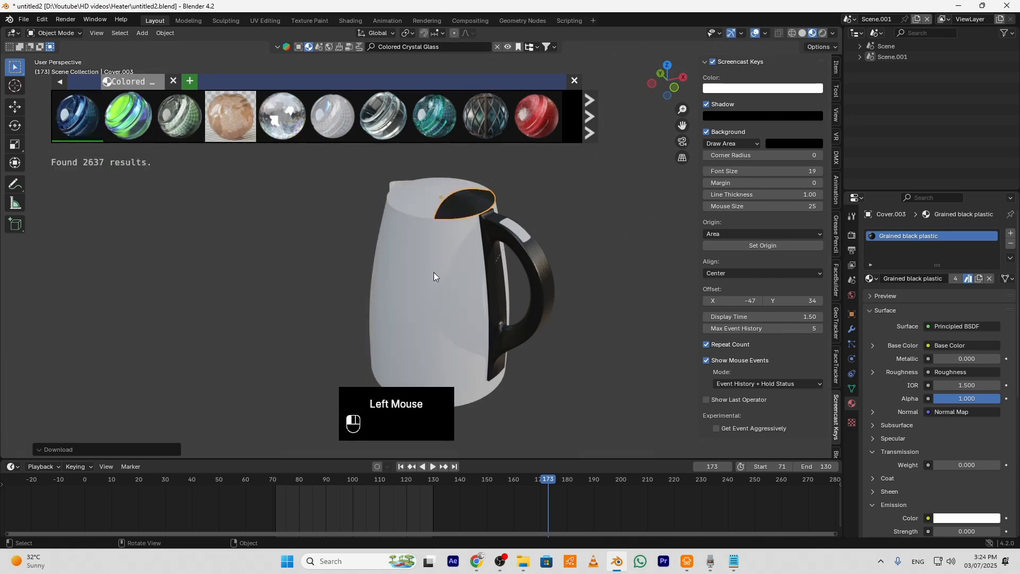
pyautogui.doubleClick(87, 126)
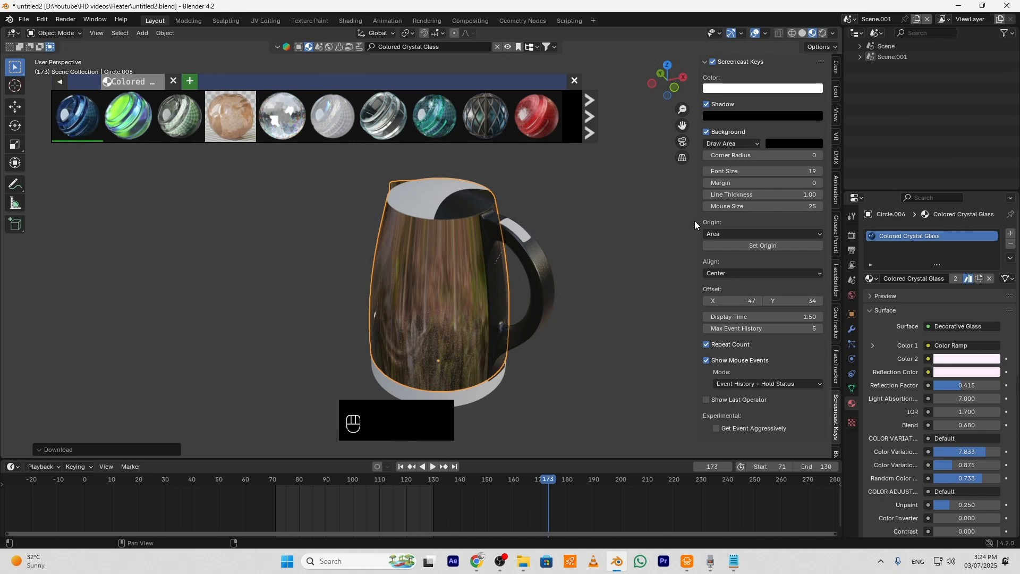
# Copy "Brushed stainless steel" from key.txt in Notepad and search the Blender material library for it
pyautogui.click(734, 561)
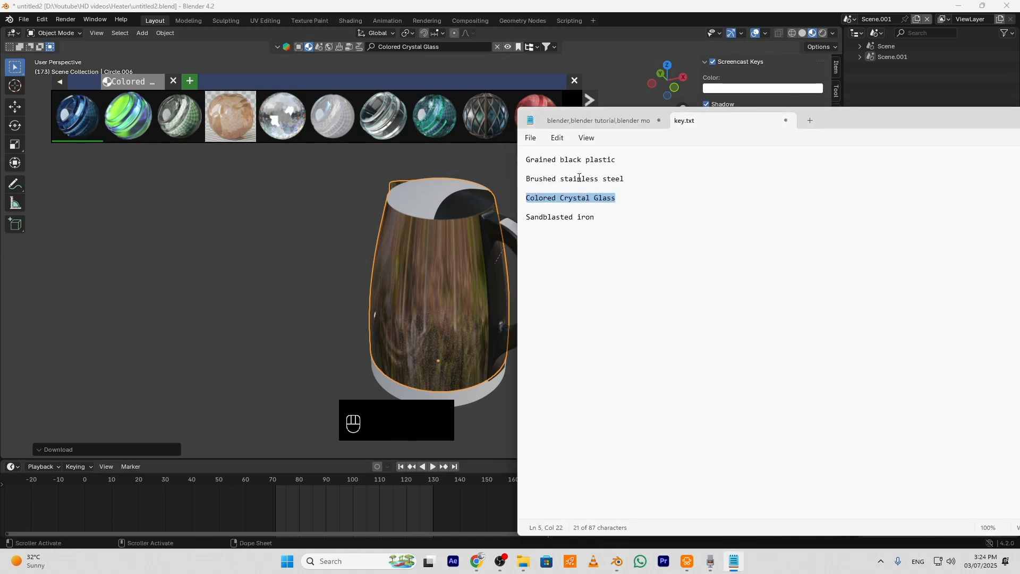
pyautogui.moveTo(624, 179); pyautogui.dragTo(534, 180)
pyautogui.hotkey('ctrl', 'c')
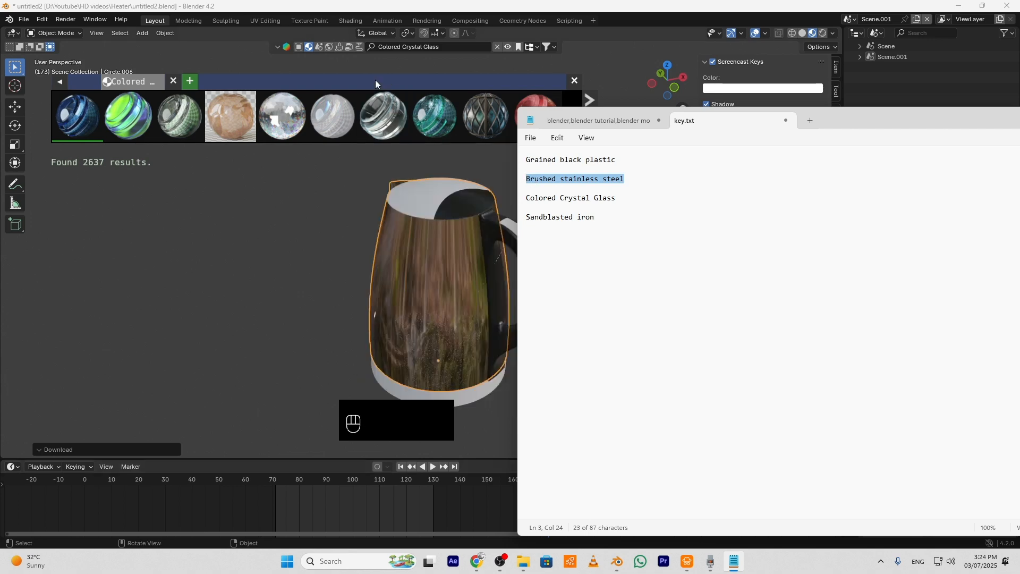
pyautogui.click(452, 48)
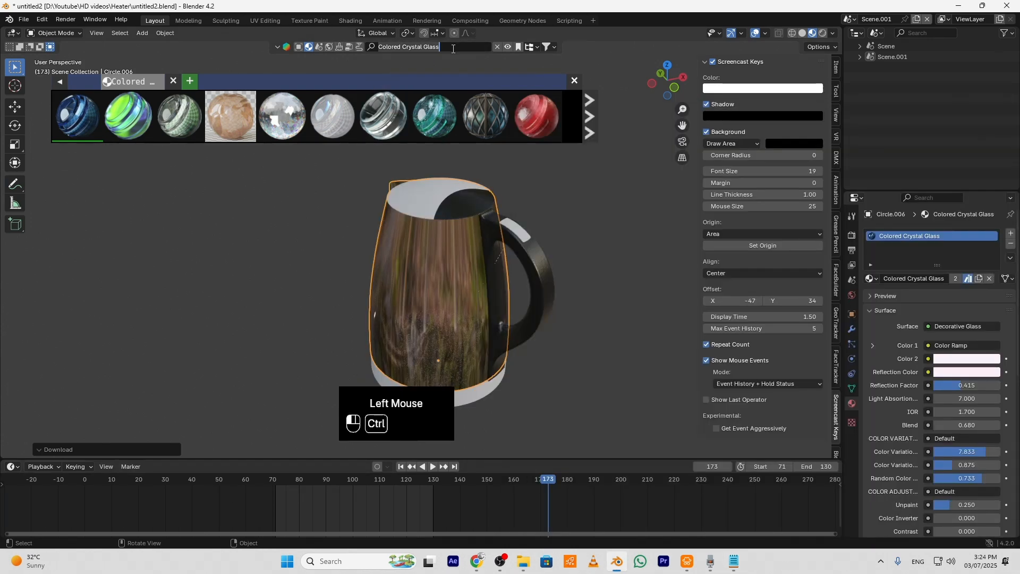
pyautogui.hotkey('ctrl', 'v')
pyautogui.press('Return')
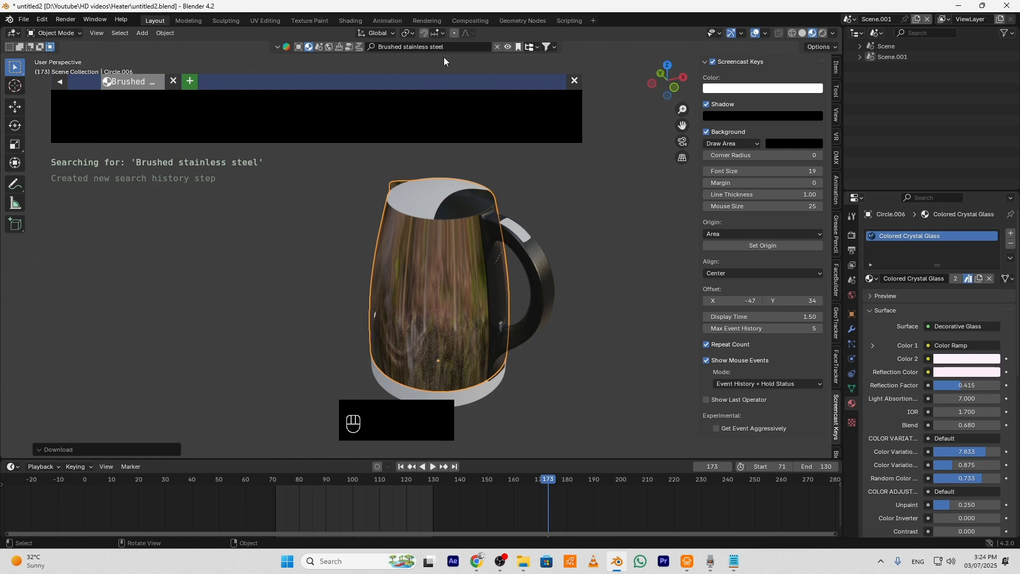
# Apply the Brushed Stainless Steel library material to the kettle's lid cover and to the small inset on top of the handle
pyautogui.click(432, 193)
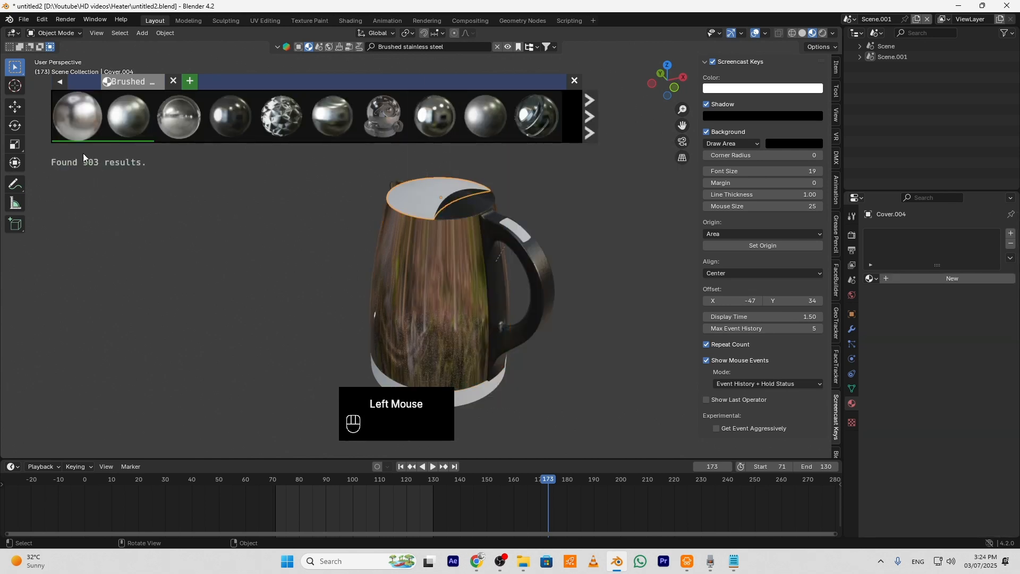
pyautogui.click(89, 126)
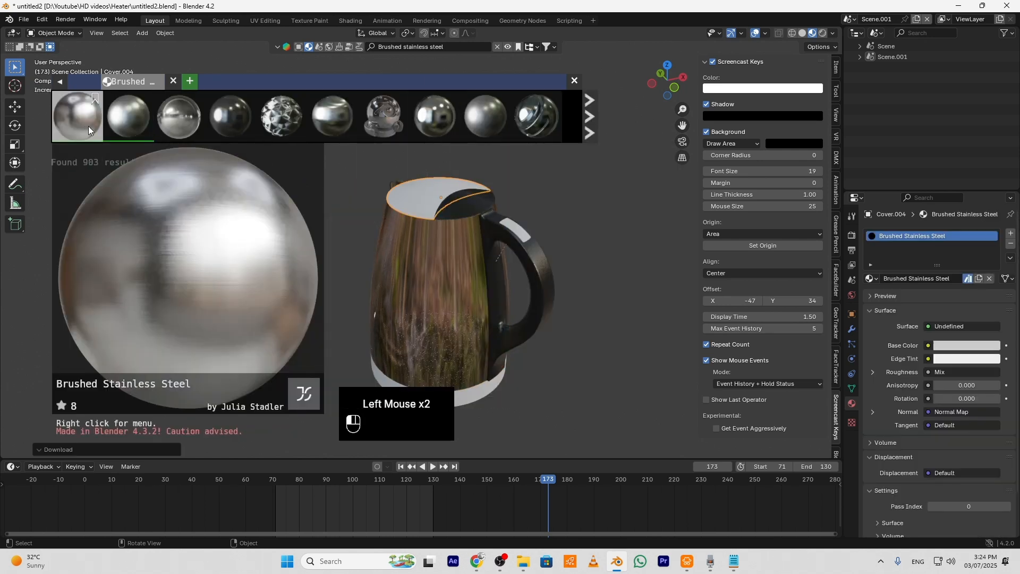
pyautogui.click(512, 230)
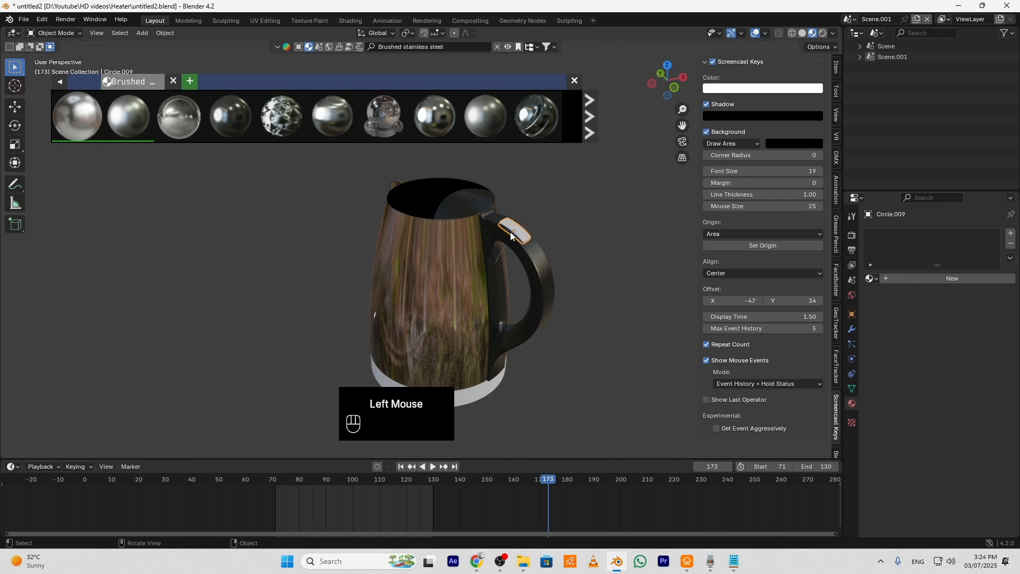
pyautogui.click(65, 125)
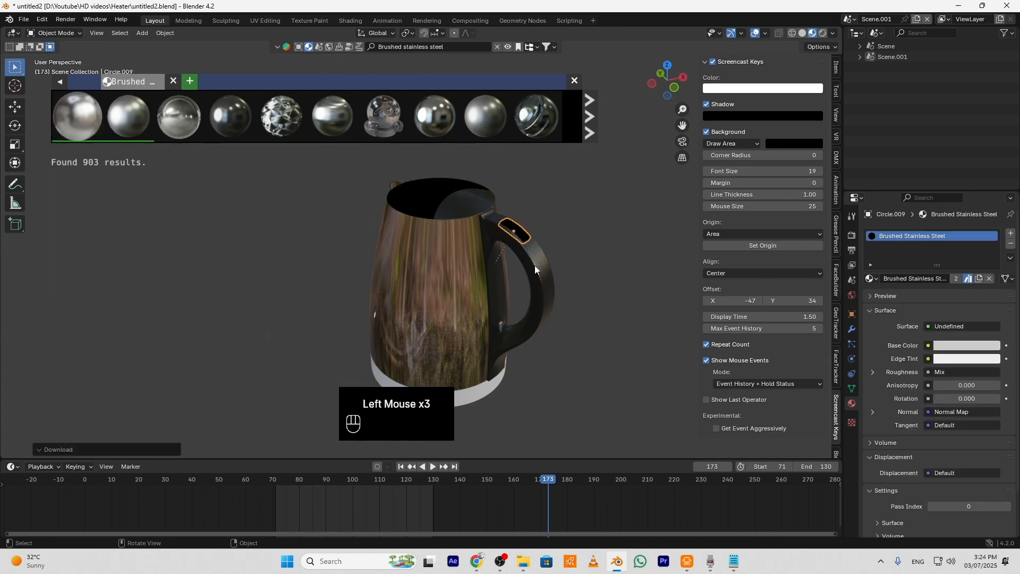
# Assign the existing Grained black plastic material to the ring at the very bottom of the kettle
pyautogui.keyDown('shift'); pyautogui.moveTo(558, 359); pyautogui.dragTo(590, 296, button='middle'); pyautogui.keyUp('shift')
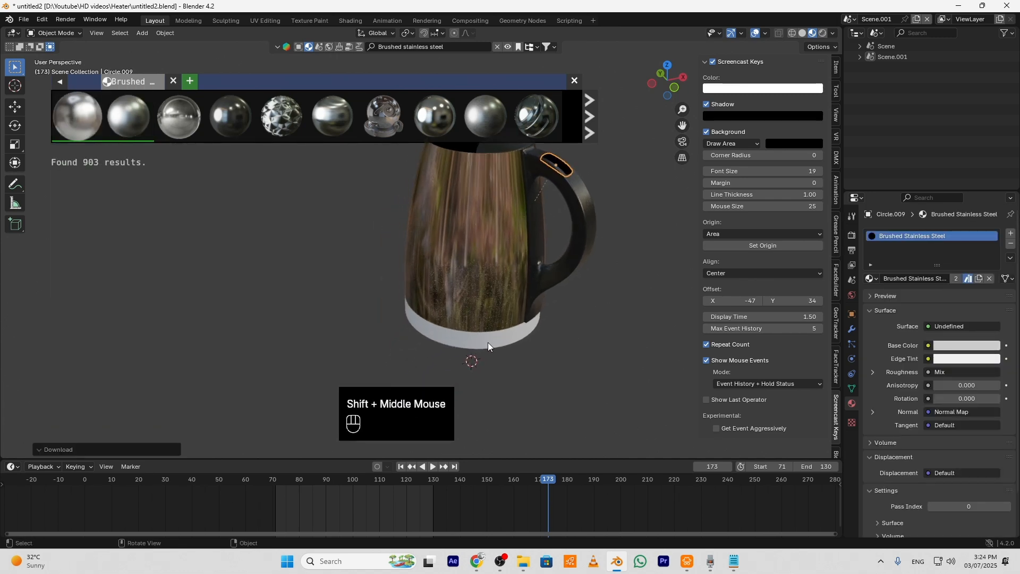
pyautogui.click(489, 345)
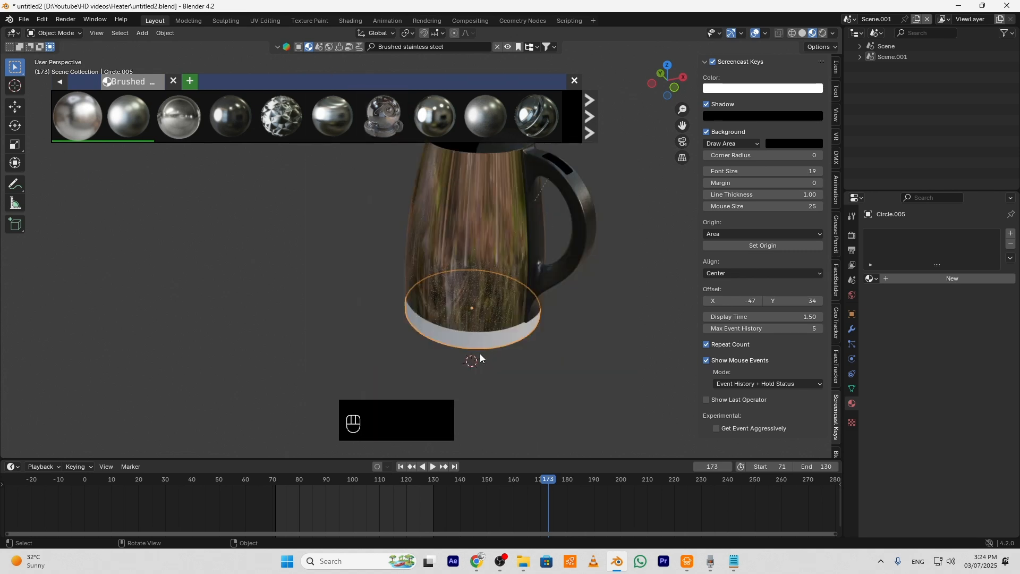
pyautogui.click(873, 279)
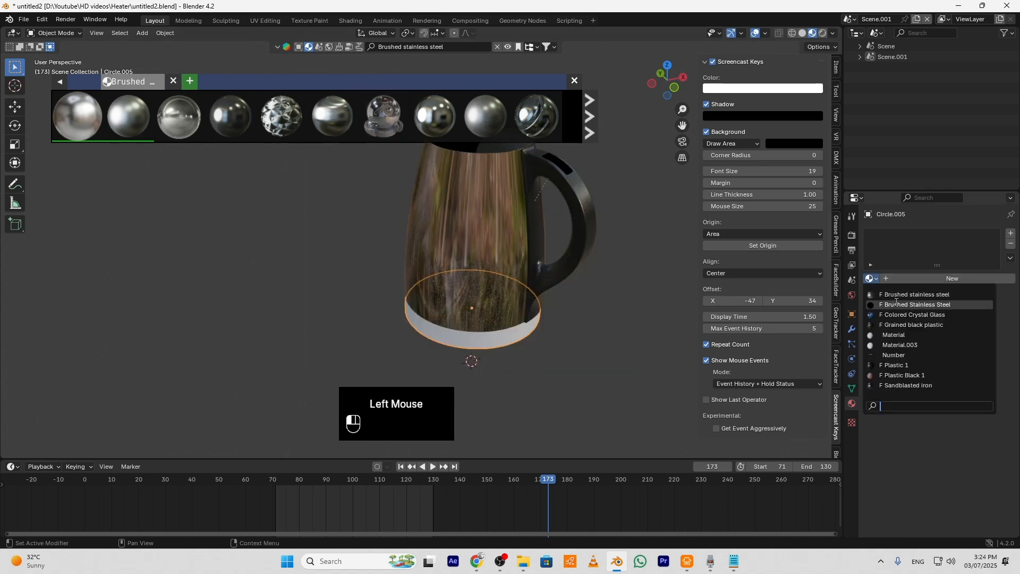
pyautogui.click(949, 325)
# Apply Brushed Stainless Steel to the ring just above the kettle's bottom and add two more material slots to it
pyautogui.click(448, 334)
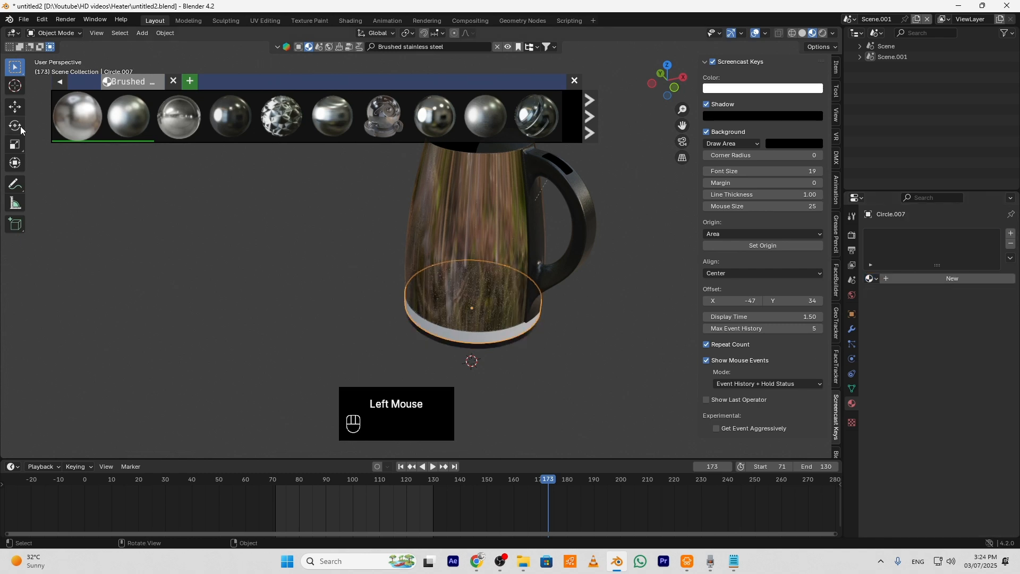
pyautogui.doubleClick(77, 116)
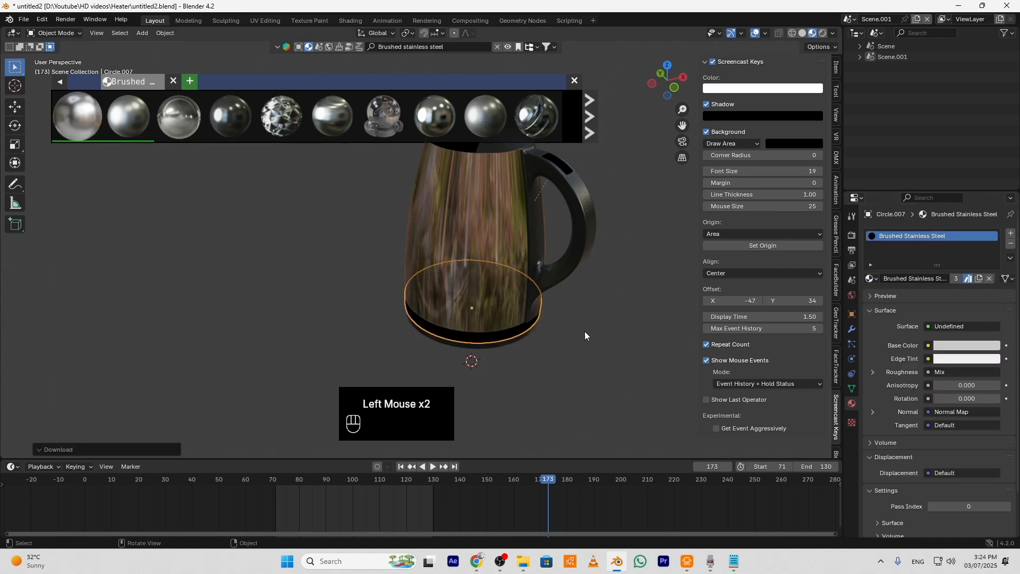
pyautogui.doubleClick(1011, 234)
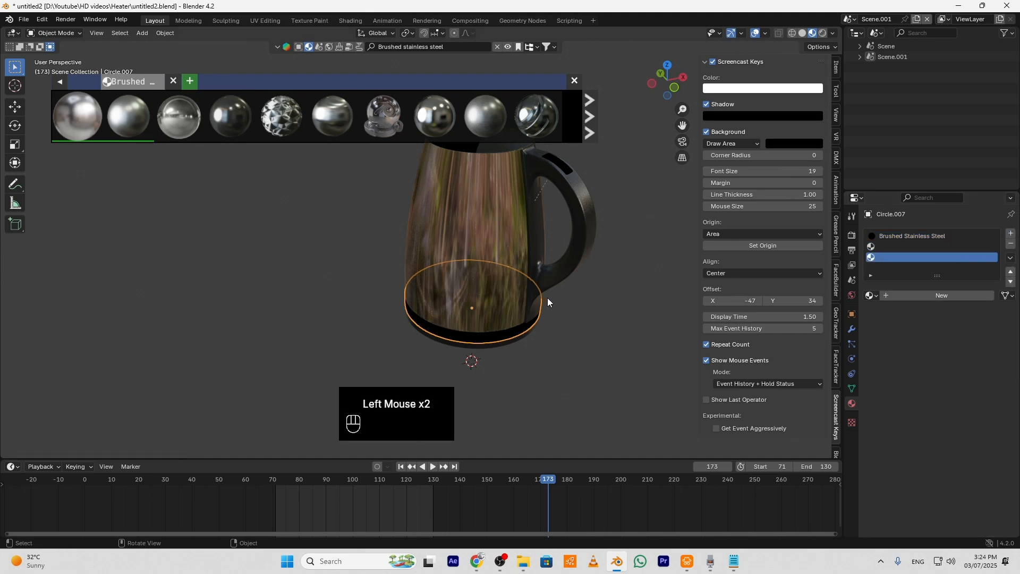
# Isolate the ring piece and assign a new material in its second slot to the large round top face
pyautogui.press('KP_Divide')
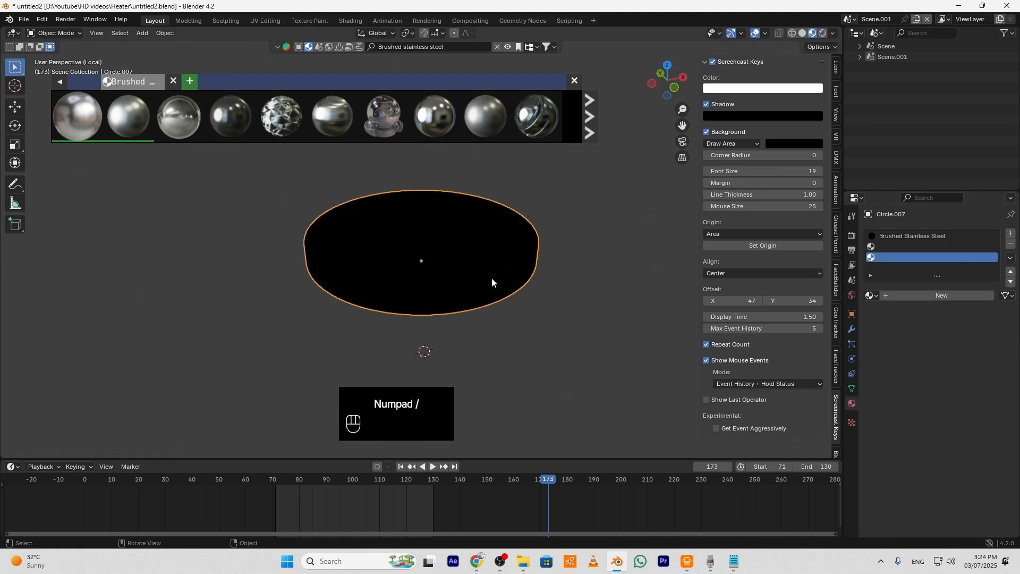
pyautogui.press('Tab')
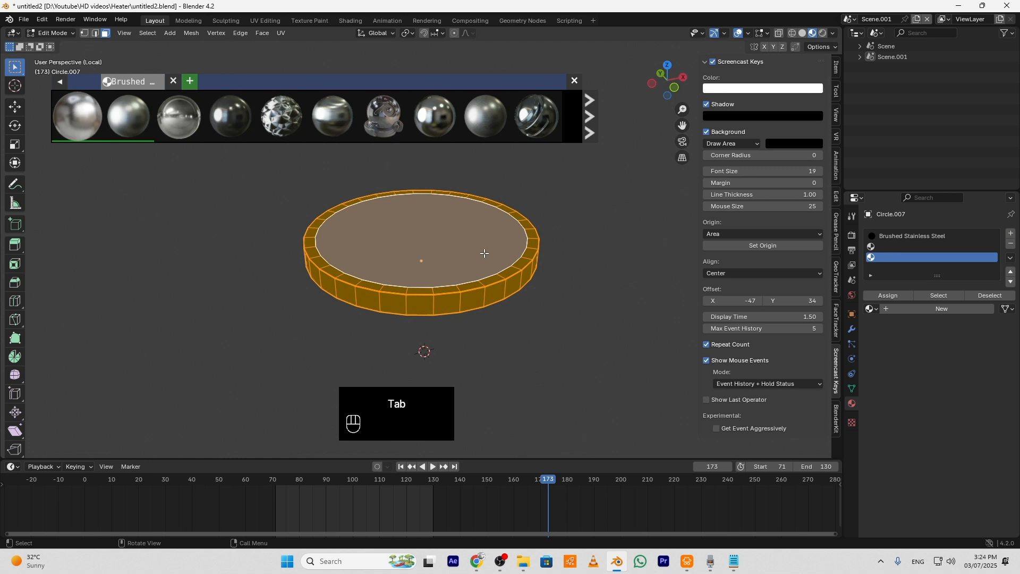
pyautogui.click(399, 242)
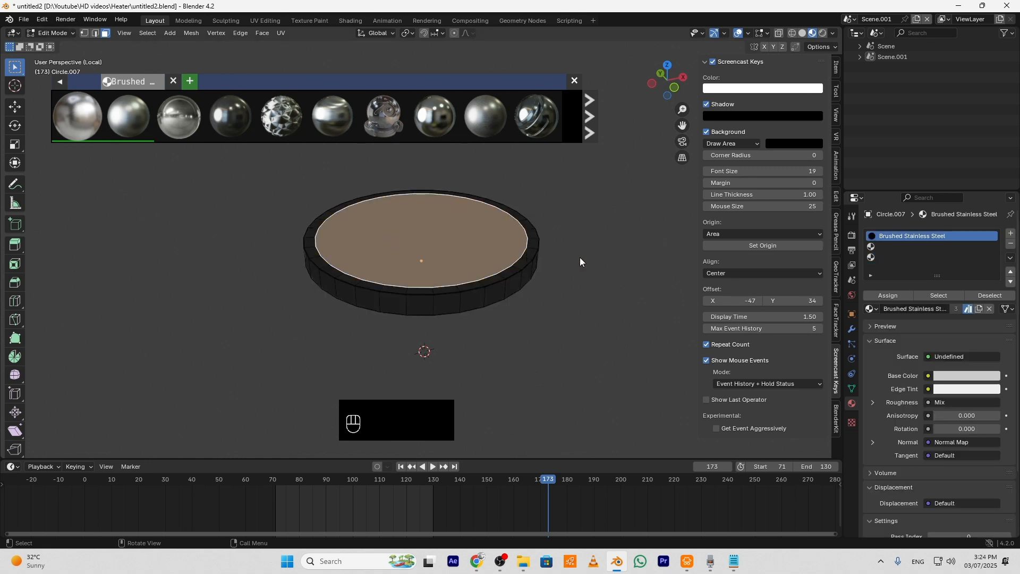
pyautogui.click(901, 248)
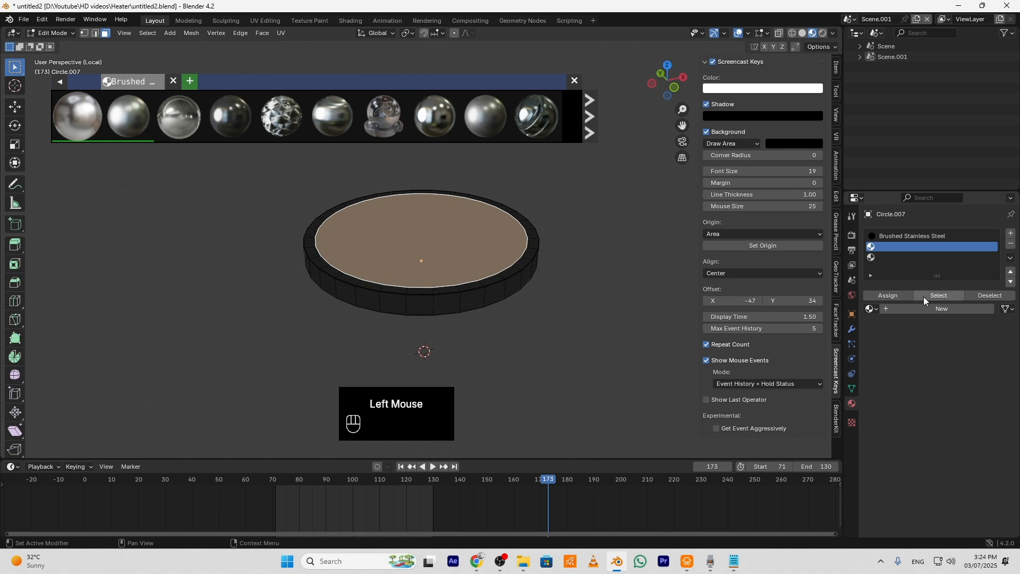
pyautogui.click(942, 309)
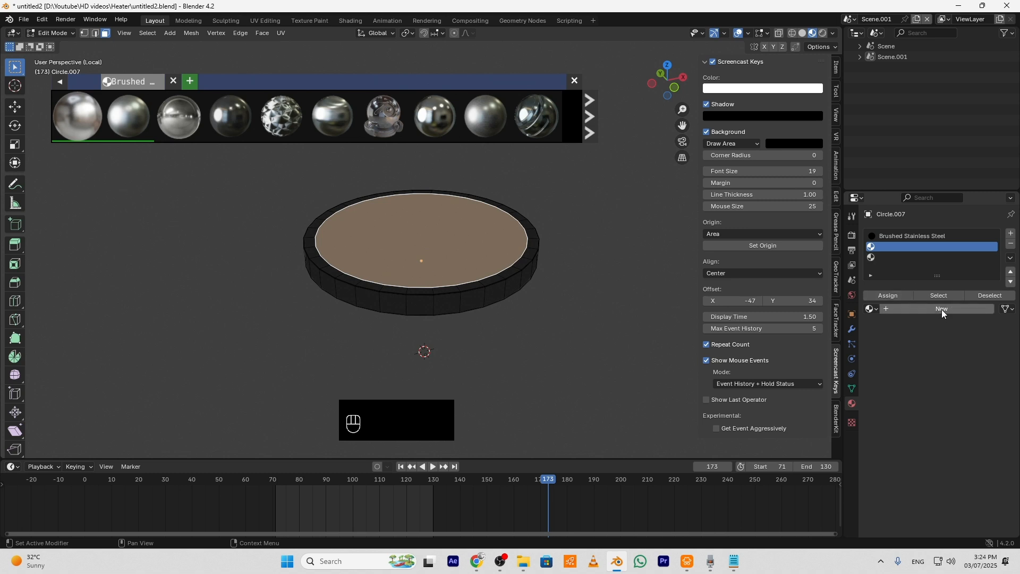
pyautogui.click(886, 294)
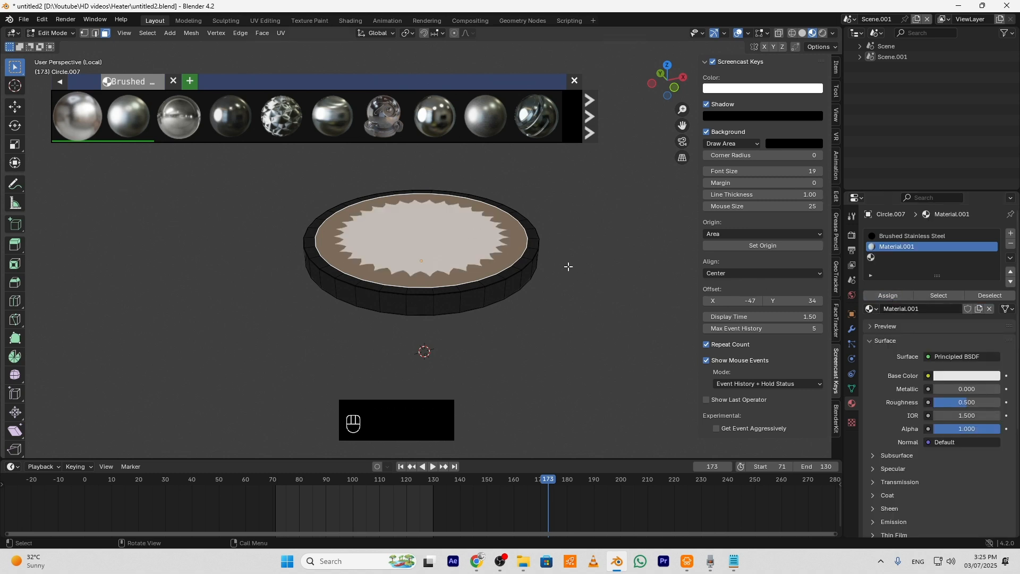
# Inset the large round top face with 0 m thickness and return to Object Mode
pyautogui.press('i')
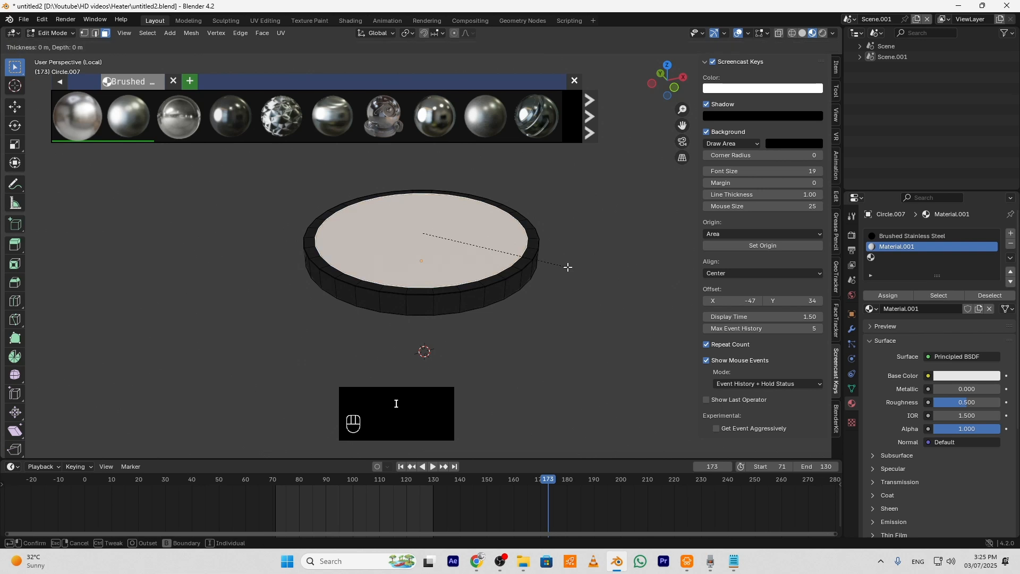
pyautogui.click(568, 267)
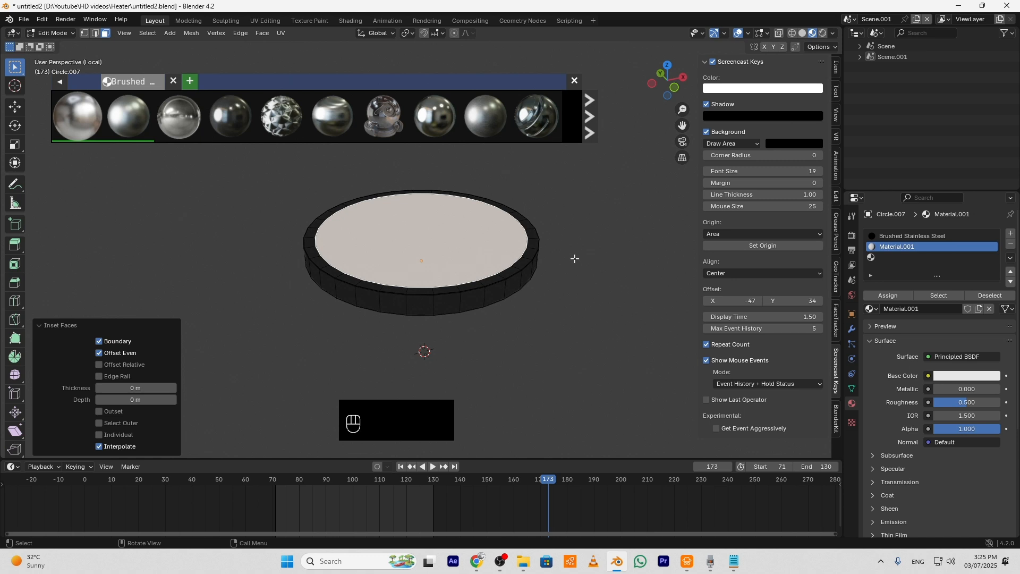
pyautogui.press('Tab')
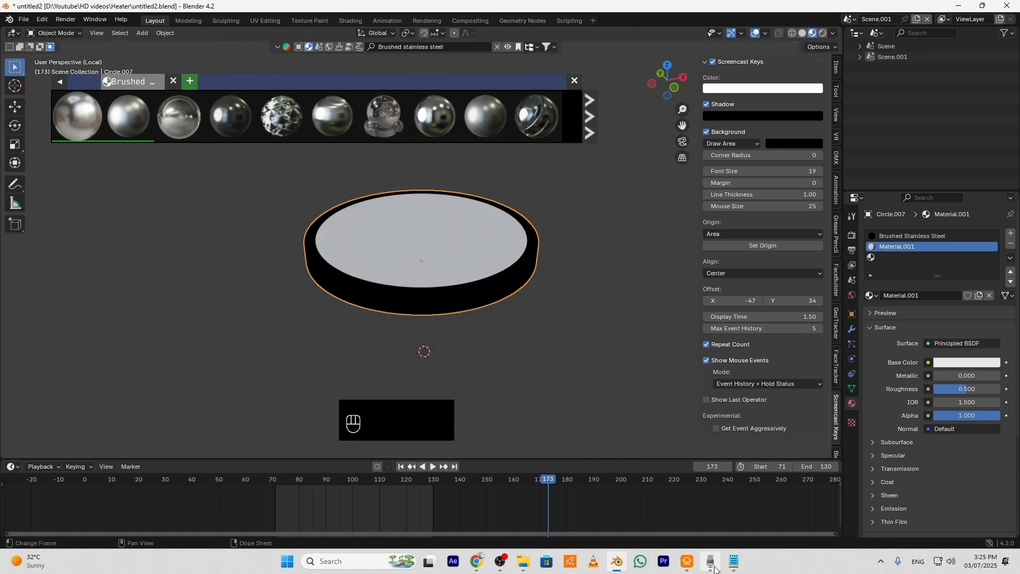
# Copy "Sandblasted iron" from key.txt in Notepad, search Blender's material library for it, and apply the matching material to the disc's second slot
pyautogui.click(732, 565)
pyautogui.tripleClick(602, 218)
pyautogui.hotkey('ctrl', 'c')
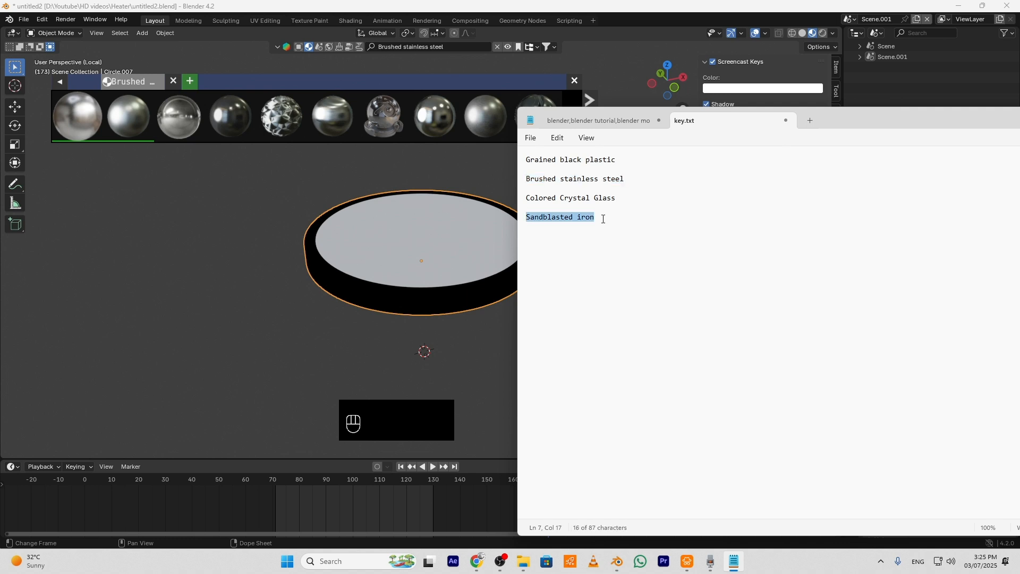
pyautogui.click(433, 46)
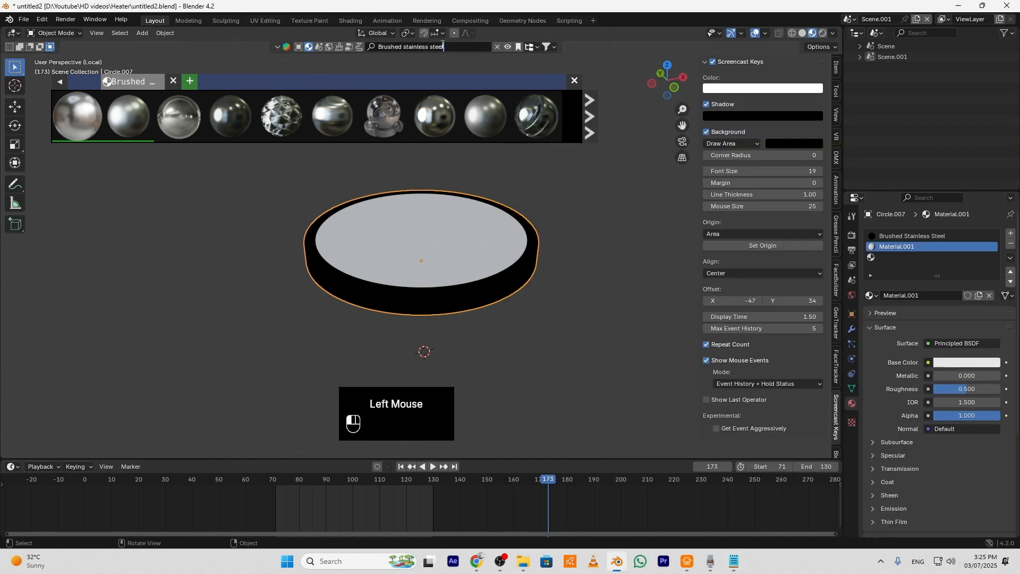
pyautogui.hotkey('ctrl', 'v')
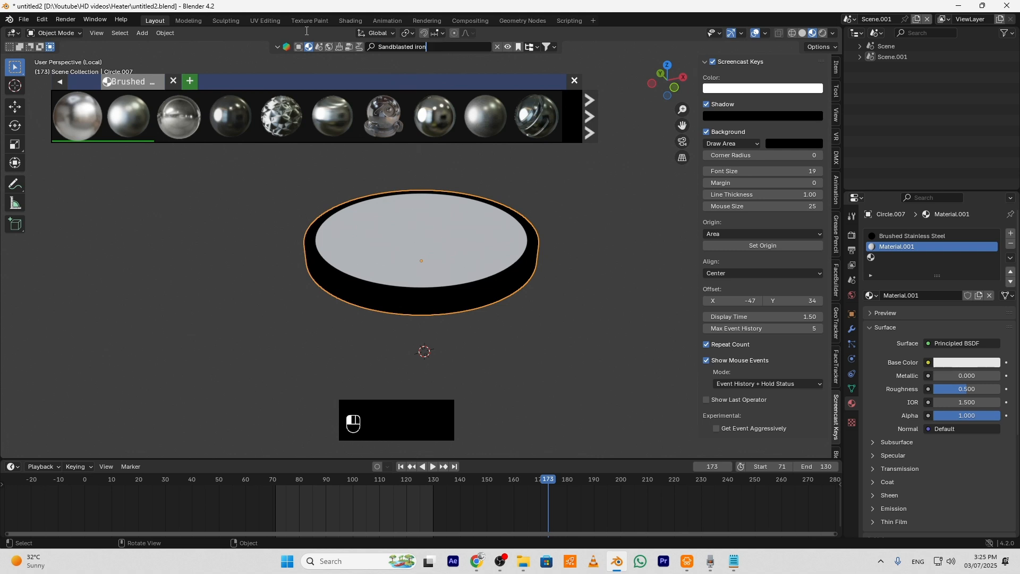
pyautogui.press('Return')
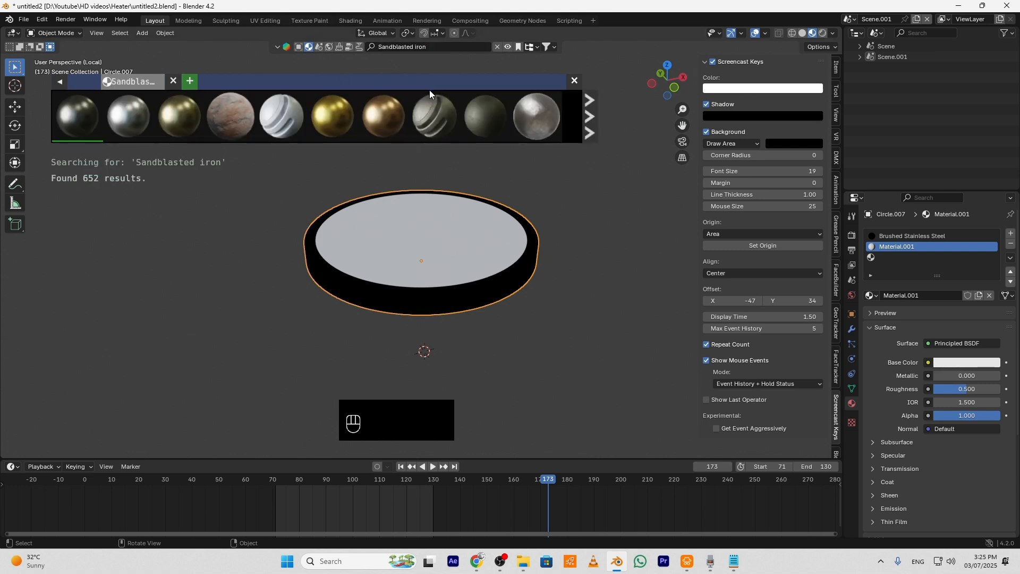
pyautogui.moveTo(66, 114)
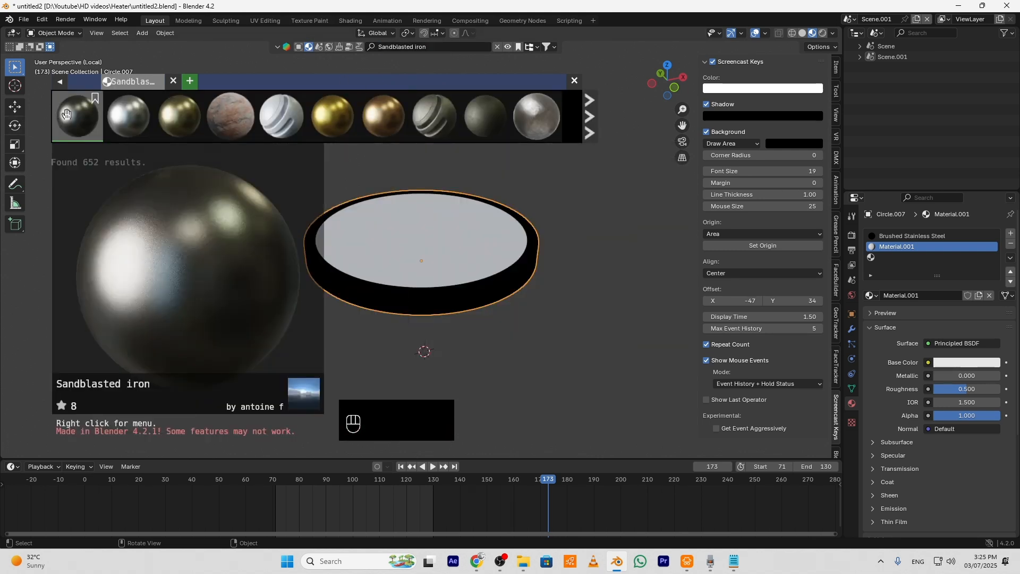
pyautogui.doubleClick(66, 114)
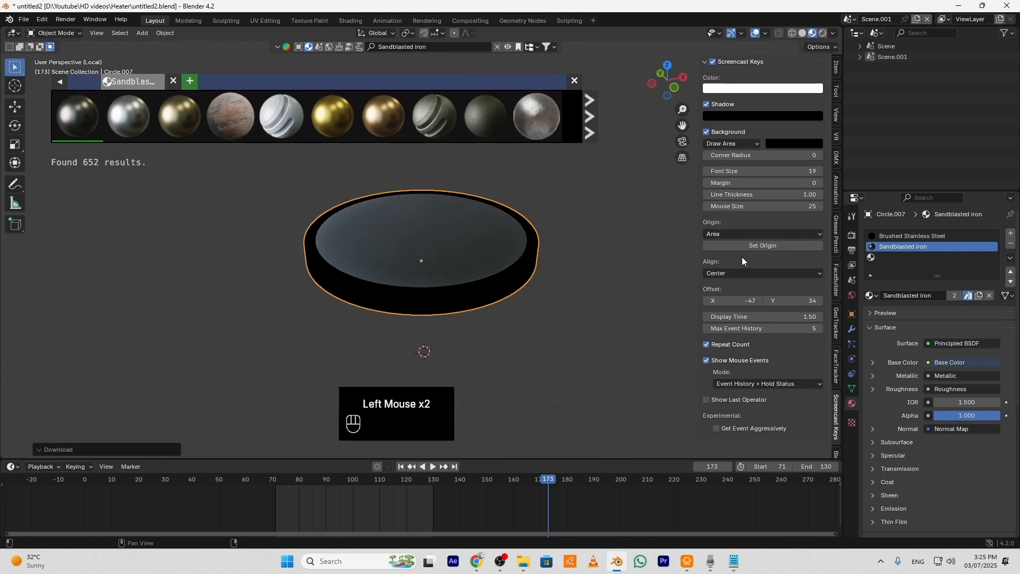
# Select the full loop of narrow rim faces around the disc's top and assign them a new material in the third slot
pyautogui.press('Tab')
pyautogui.click(903, 235)
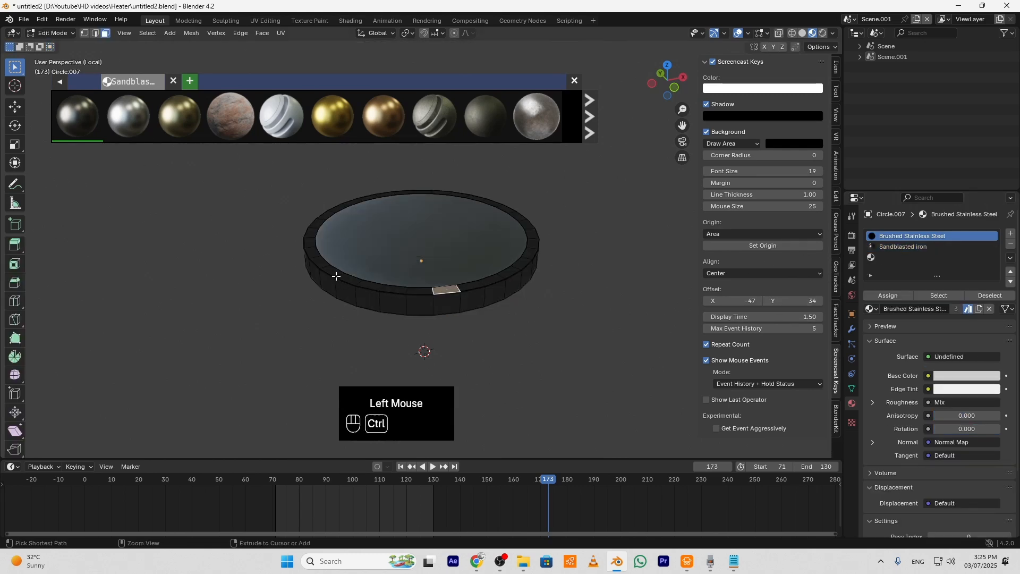
pyautogui.keyDown('ctrl'); pyautogui.click(331, 271); pyautogui.keyUp('ctrl')
pyautogui.moveTo(331, 271); pyautogui.dragTo(378, 308, button='middle')
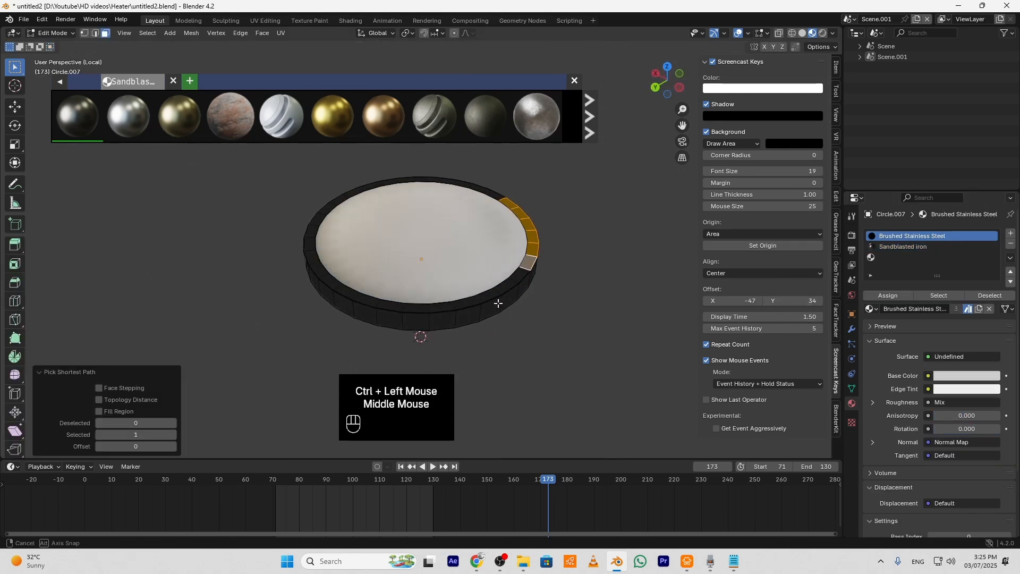
pyautogui.keyDown('ctrl'); pyautogui.click(384, 306); pyautogui.keyUp('ctrl')
pyautogui.moveTo(305, 250); pyautogui.dragTo(365, 287, button='middle')
pyautogui.keyDown('ctrl'); pyautogui.click(322, 288); pyautogui.keyUp('ctrl')
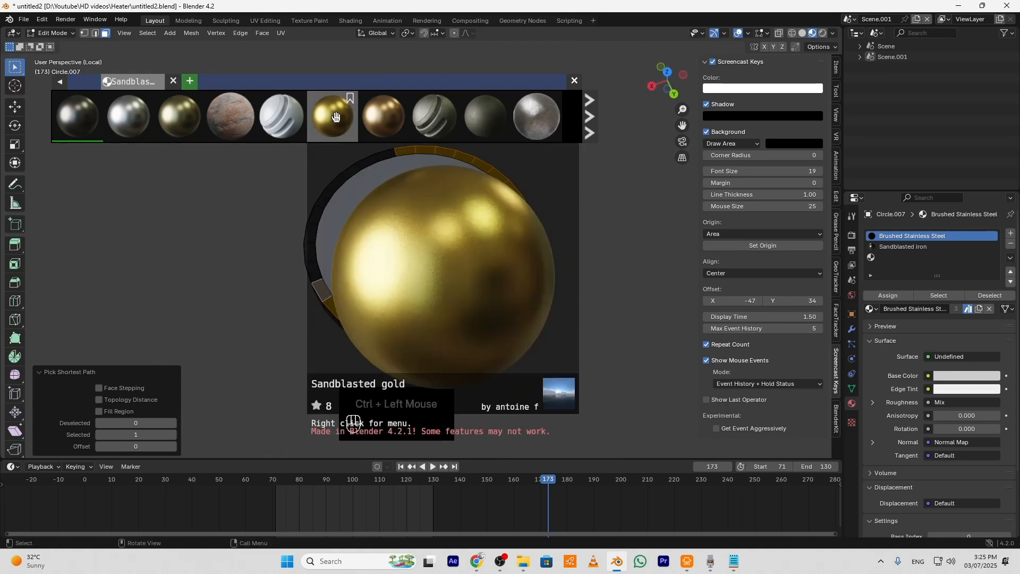
pyautogui.keyDown('ctrl'); pyautogui.click(384, 154); pyautogui.keyUp('ctrl')
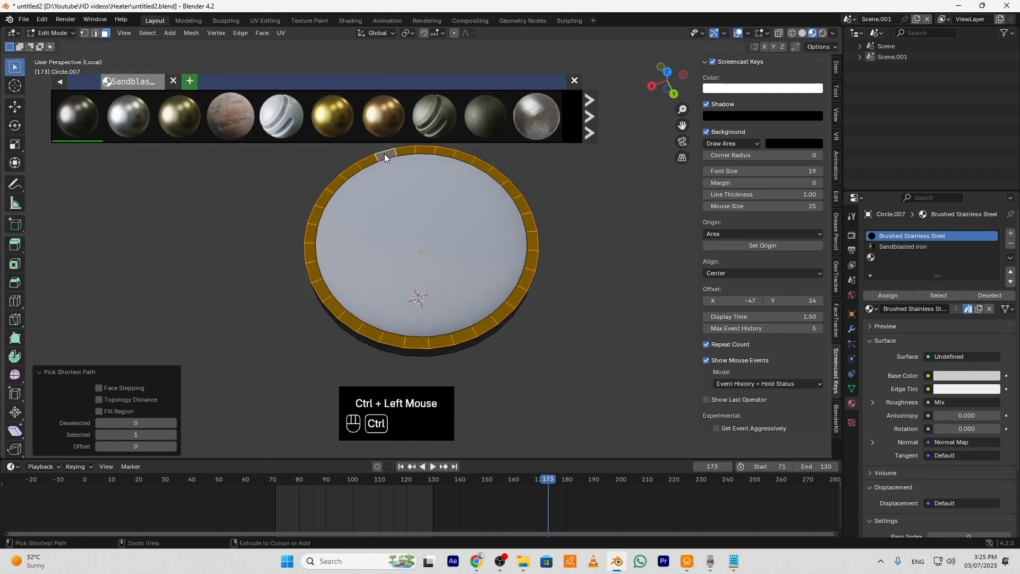
pyautogui.click(898, 257)
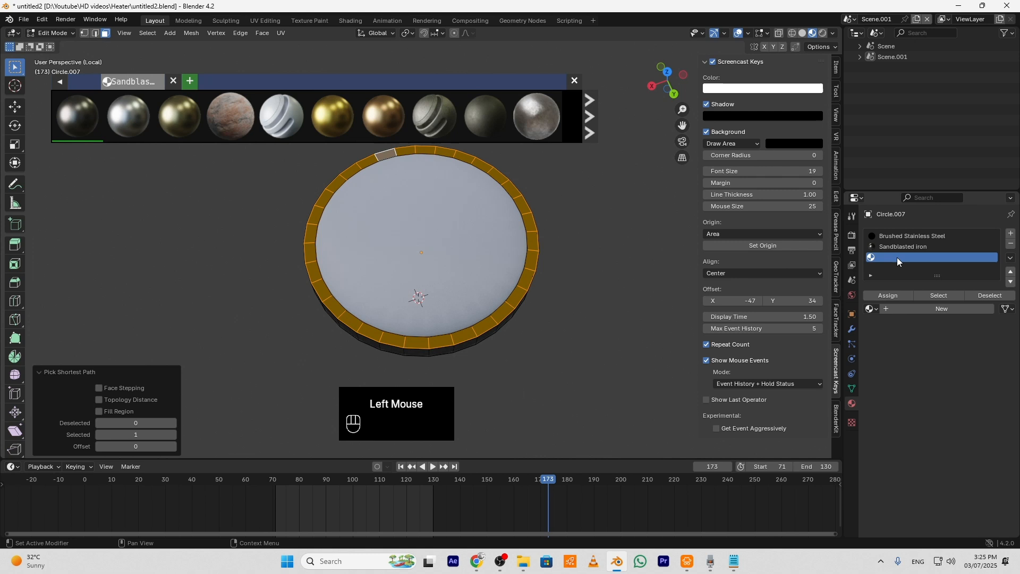
pyautogui.click(925, 308)
pyautogui.click(892, 297)
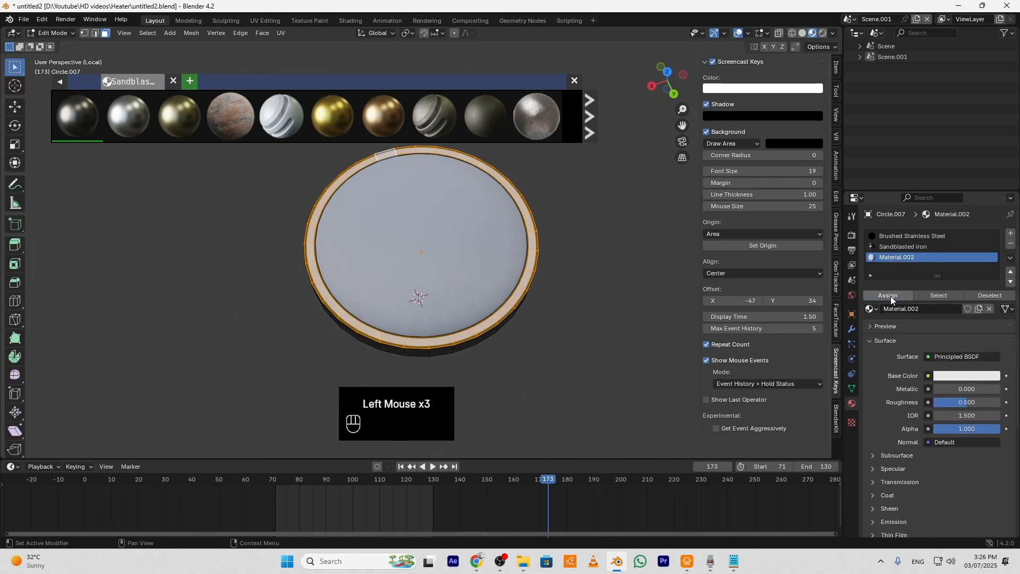
# Return to Object Mode and exit the disc's isolated view to show the whole kettle
pyautogui.moveTo(418, 361); pyautogui.dragTo(396, 335, button='middle')
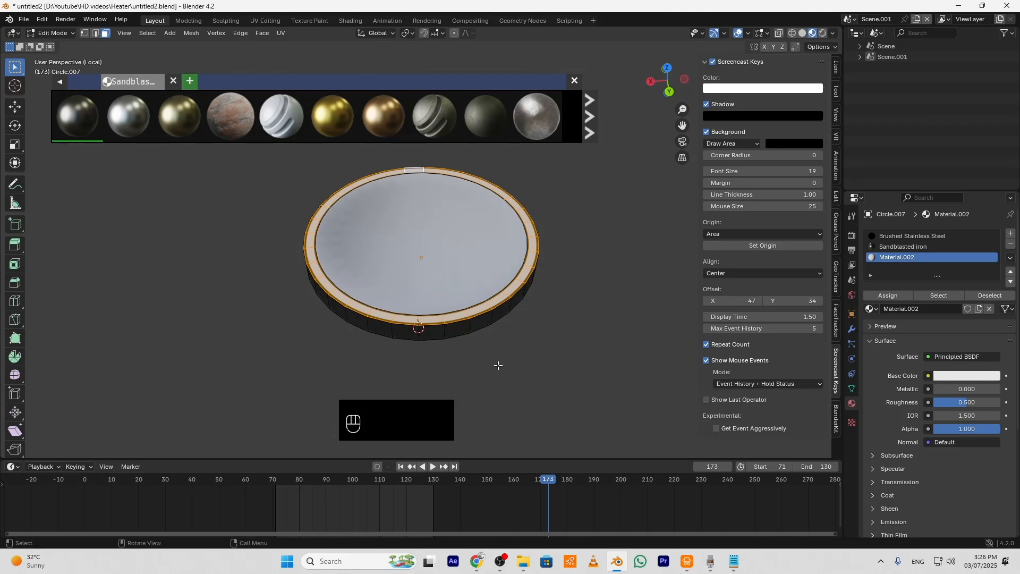
pyautogui.moveTo(497, 365); pyautogui.dragTo(473, 361, button='middle')
pyautogui.press('Tab')
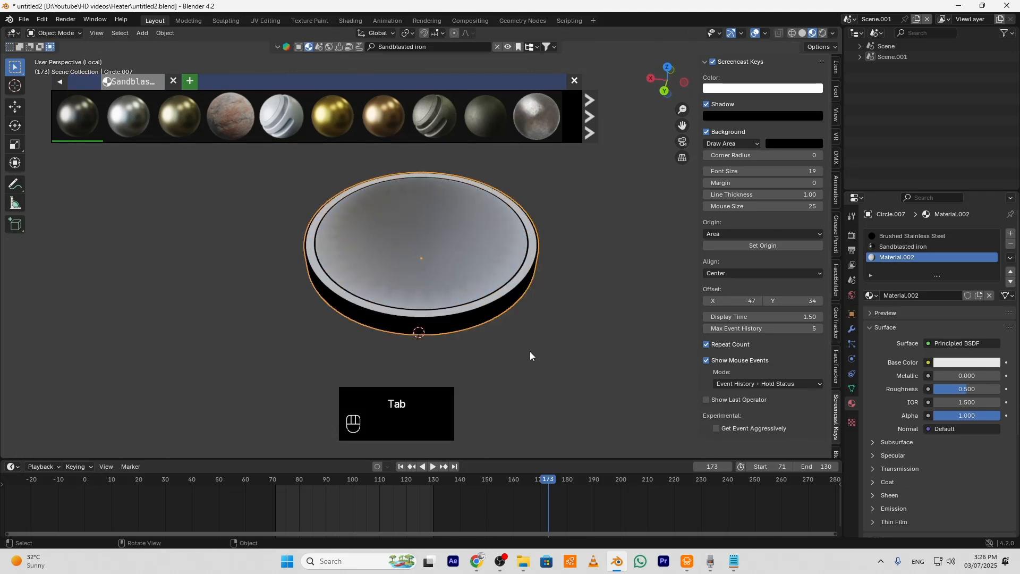
pyautogui.moveTo(533, 353); pyautogui.dragTo(508, 360, button='middle')
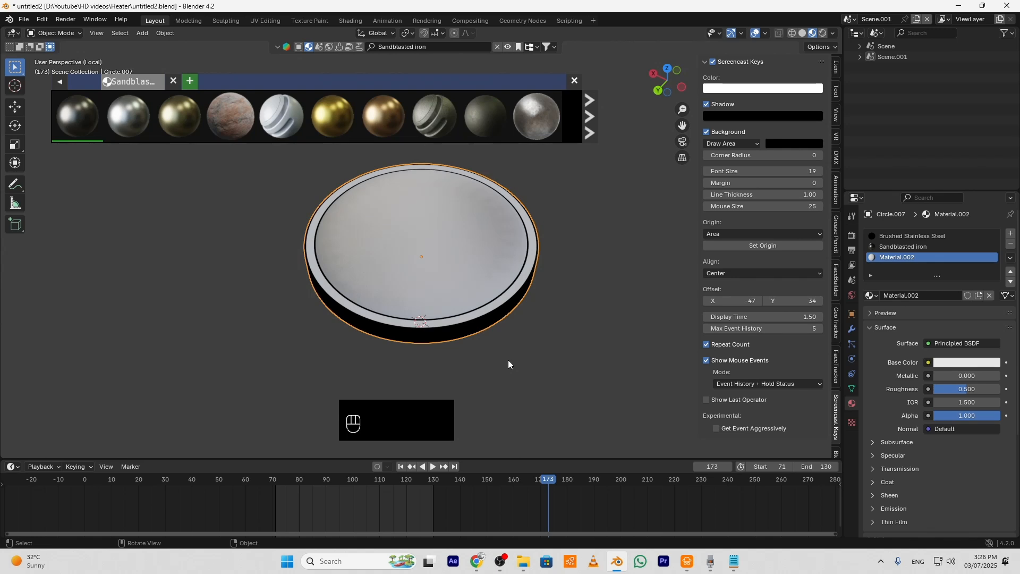
pyautogui.press('KP_Divide')
pyautogui.keyDown('shift'); pyautogui.moveTo(592, 306); pyautogui.dragTo(514, 340, button='middle'); pyautogui.keyUp('shift')
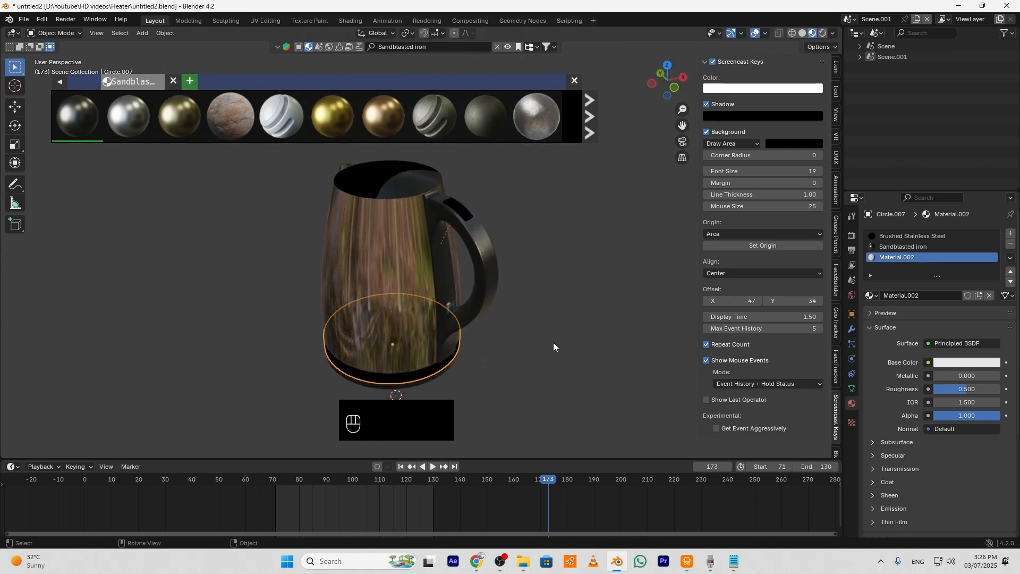
# Save the current kettle project file
pyautogui.click(24, 19)
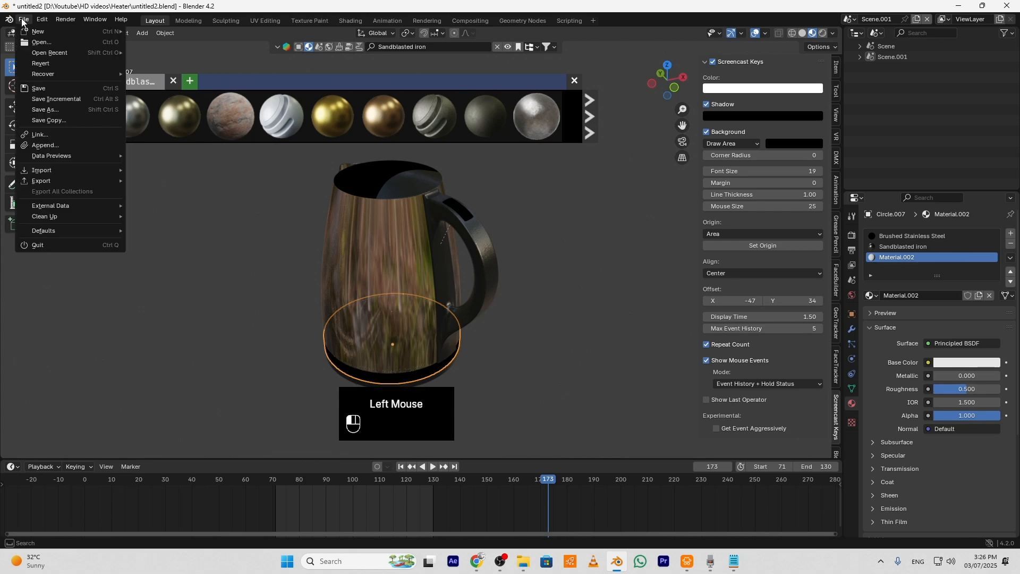
pyautogui.click(42, 88)
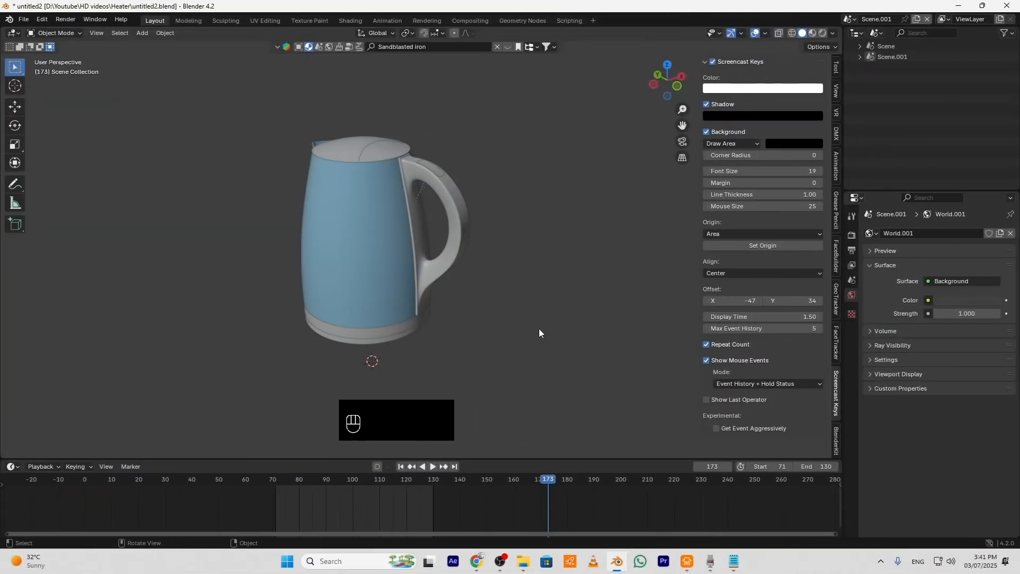
# Add a cube mesh at the 3D cursor and scale it uniformly by about 4.44 so it encloses the kettle
pyautogui.moveTo(539, 332); pyautogui.dragTo(594, 324, button='middle')
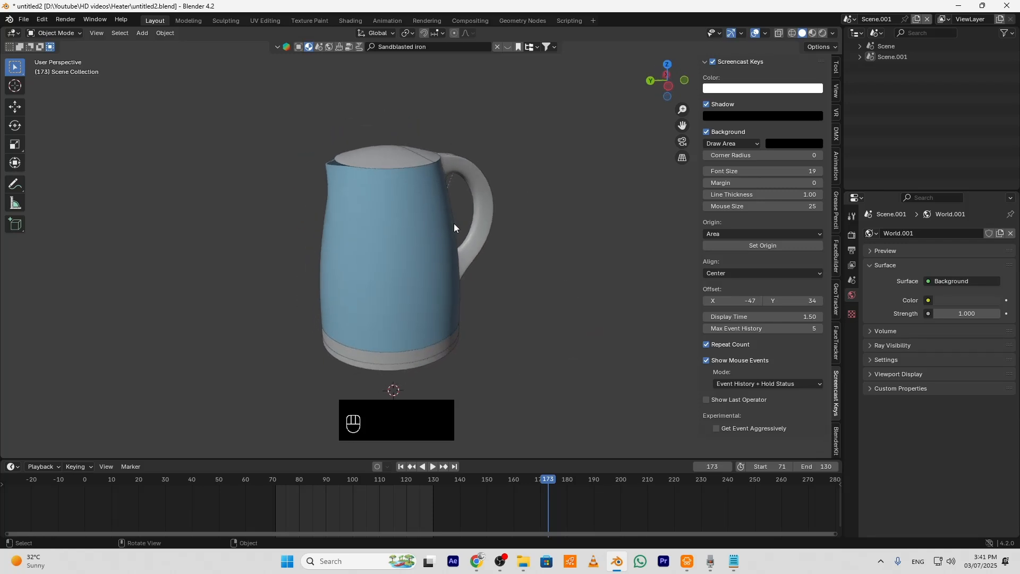
pyautogui.hotkey('shift', 'a')
pyautogui.moveTo(455, 222)
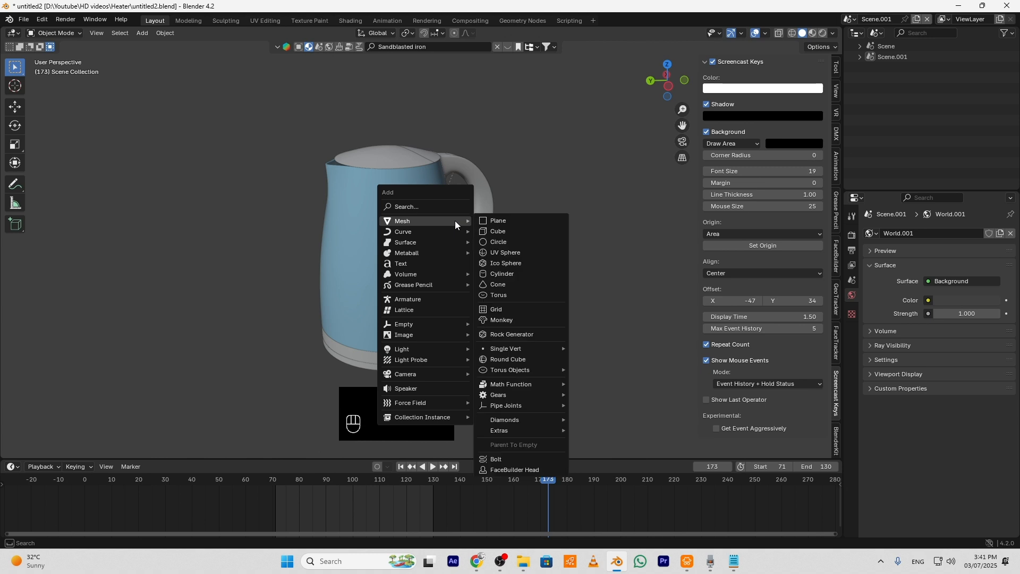
pyautogui.click(525, 231)
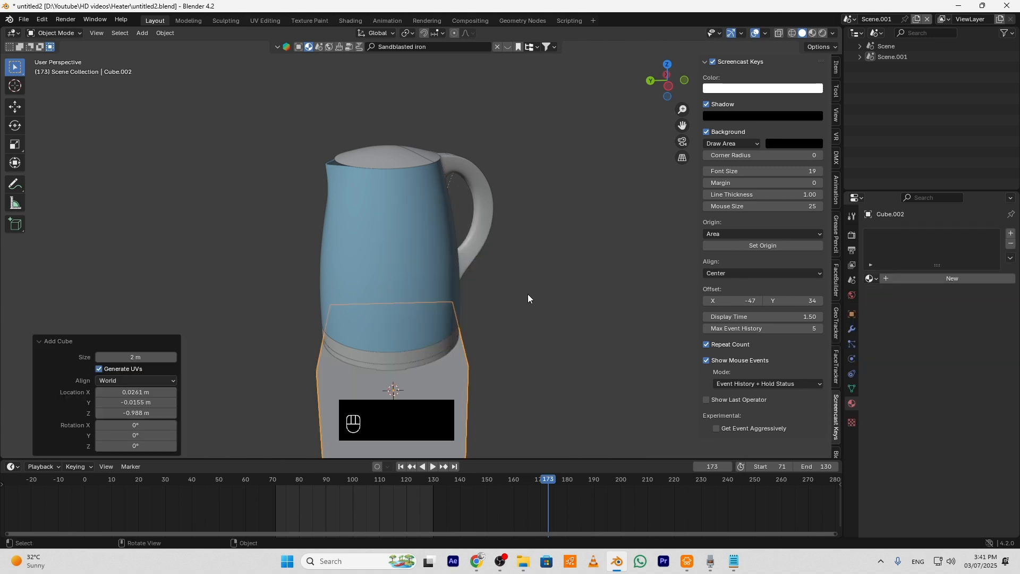
pyautogui.keyDown('shift'); pyautogui.moveTo(516, 322); pyautogui.dragTo(577, 266, button='middle'); pyautogui.keyUp('shift')
pyautogui.press('s')
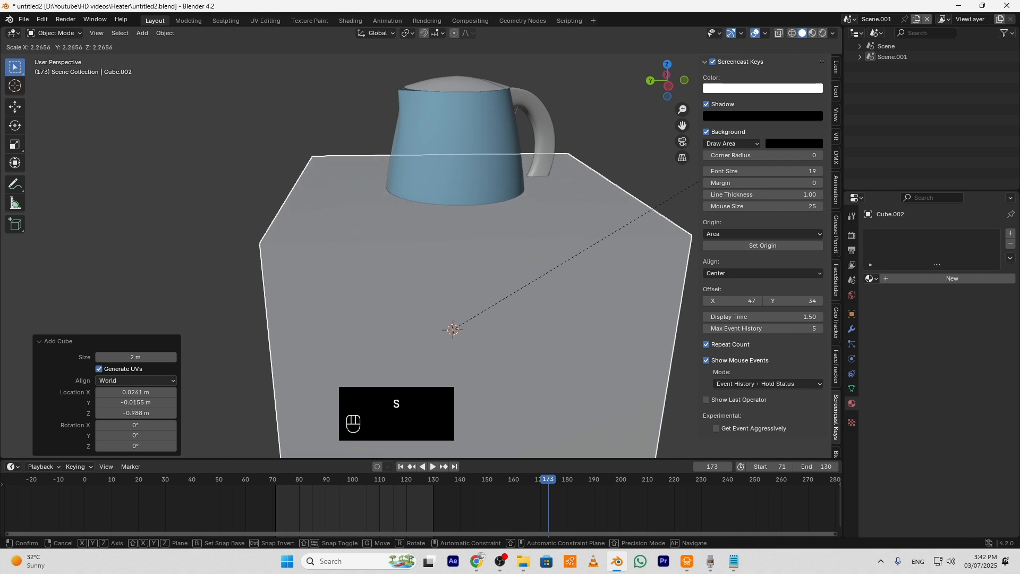
pyautogui.click(27, 319)
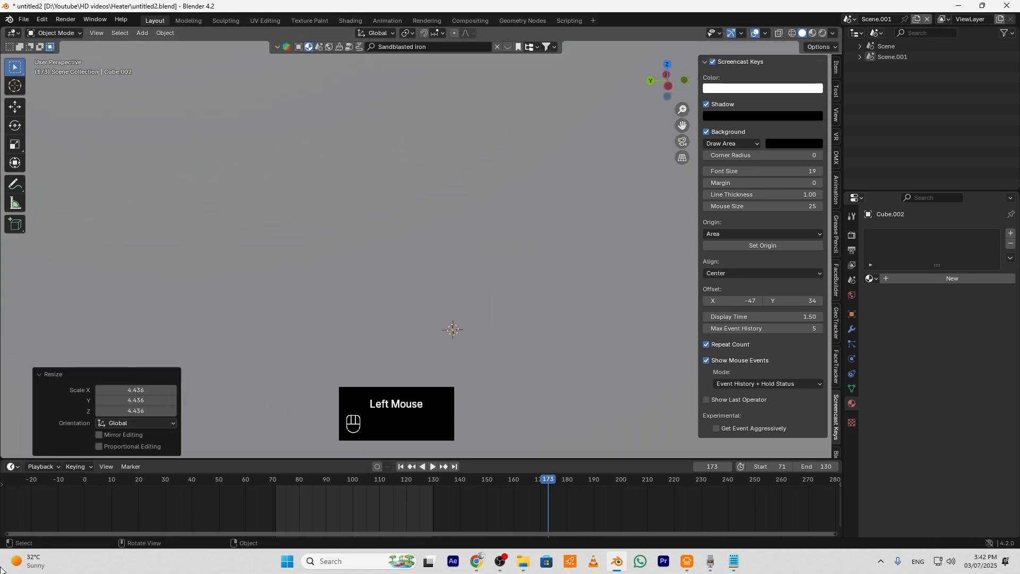
# With X-ray on in front view, move the cube up about 5.39 m along Z so its bottom meets the kettle's base
pyautogui.scroll(-5, 638, 309)
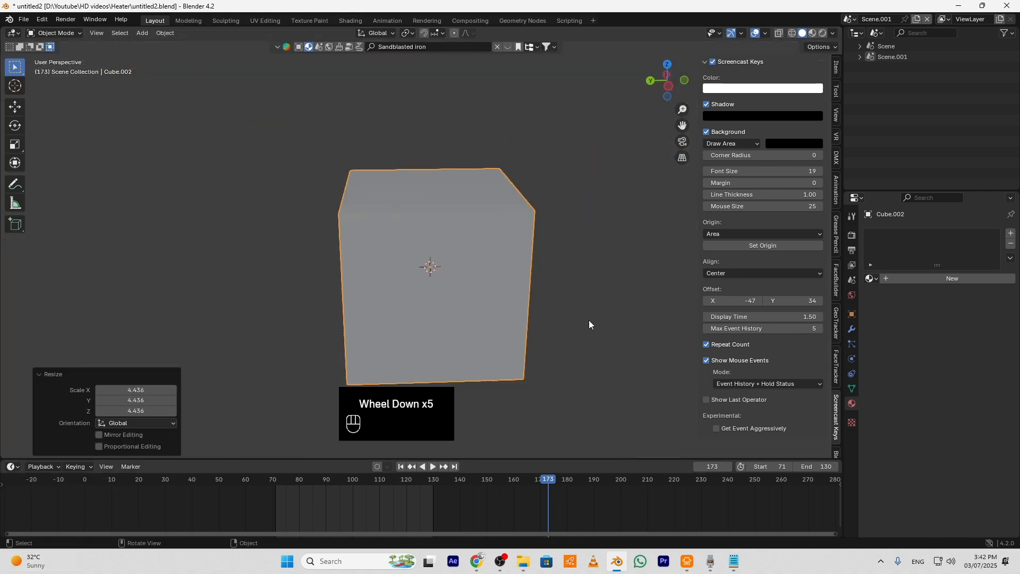
pyautogui.moveTo(589, 320); pyautogui.dragTo(528, 287, button='middle')
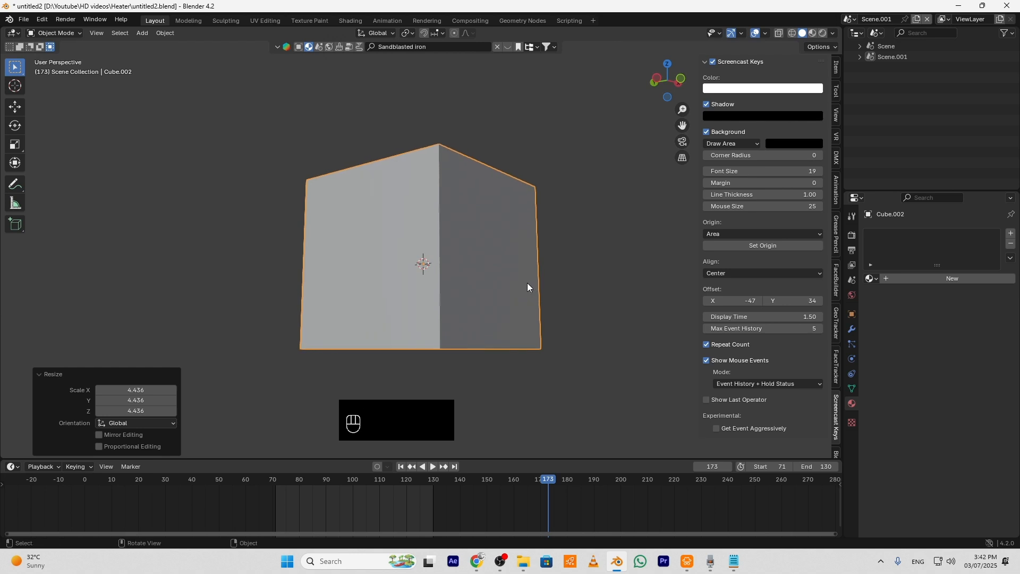
pyautogui.press('KP_1')
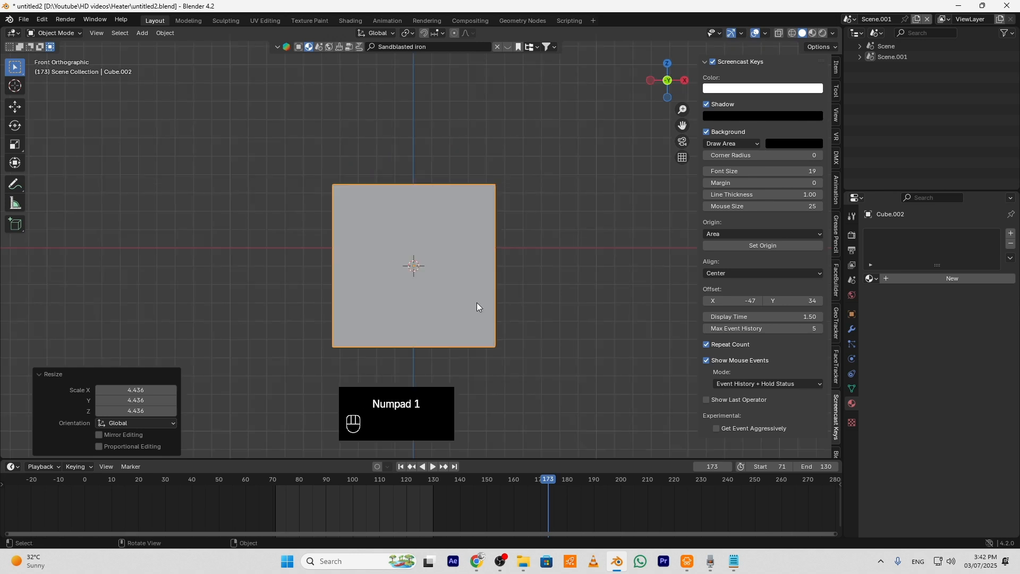
pyautogui.click(779, 33)
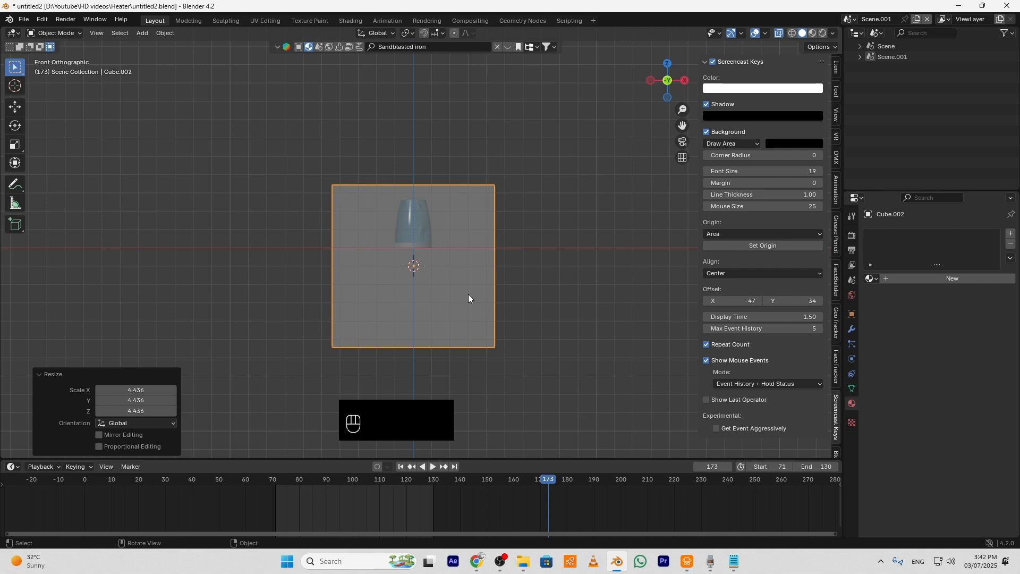
pyautogui.press('g')
pyautogui.press('z')
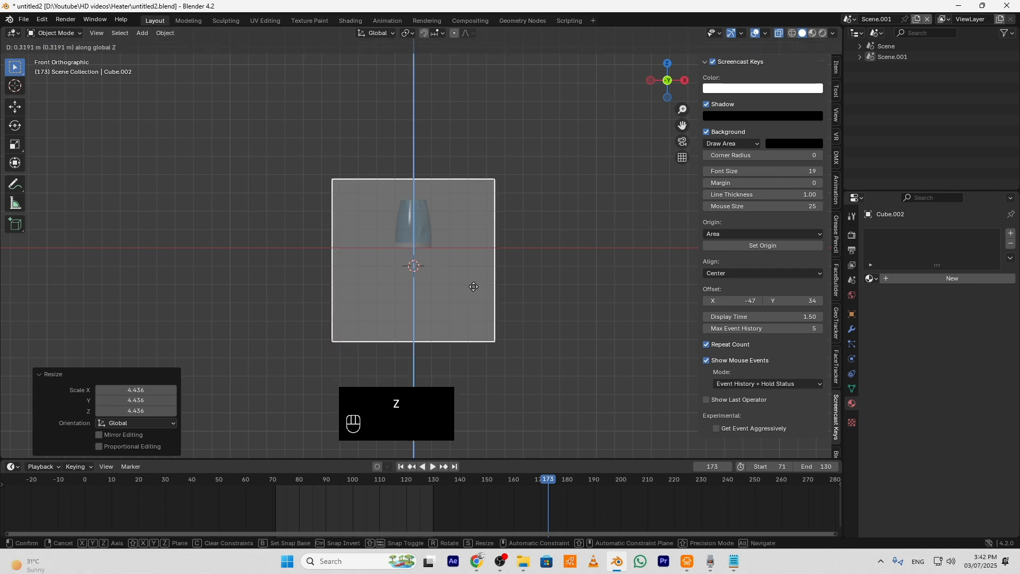
pyautogui.press('shift')
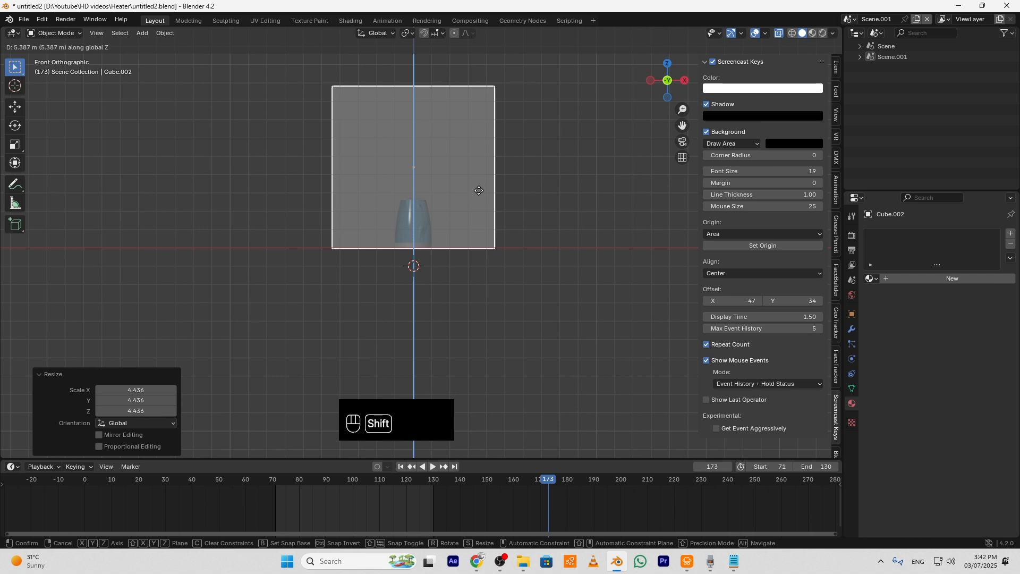
pyautogui.keyDown('shift'); pyautogui.click(479, 190); pyautogui.keyUp('shift')
# Enter Edit Mode on the cube and delete its top face
pyautogui.moveTo(411, 259); pyautogui.dragTo(504, 312, button='middle')
pyautogui.press('Tab')
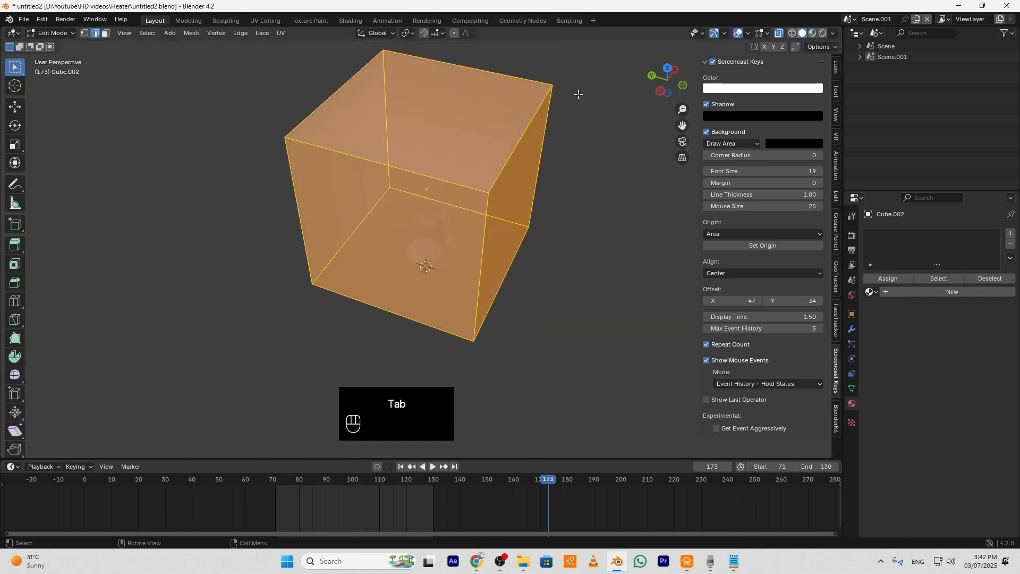
pyautogui.click(106, 33)
pyautogui.click(400, 121)
pyautogui.click(418, 123)
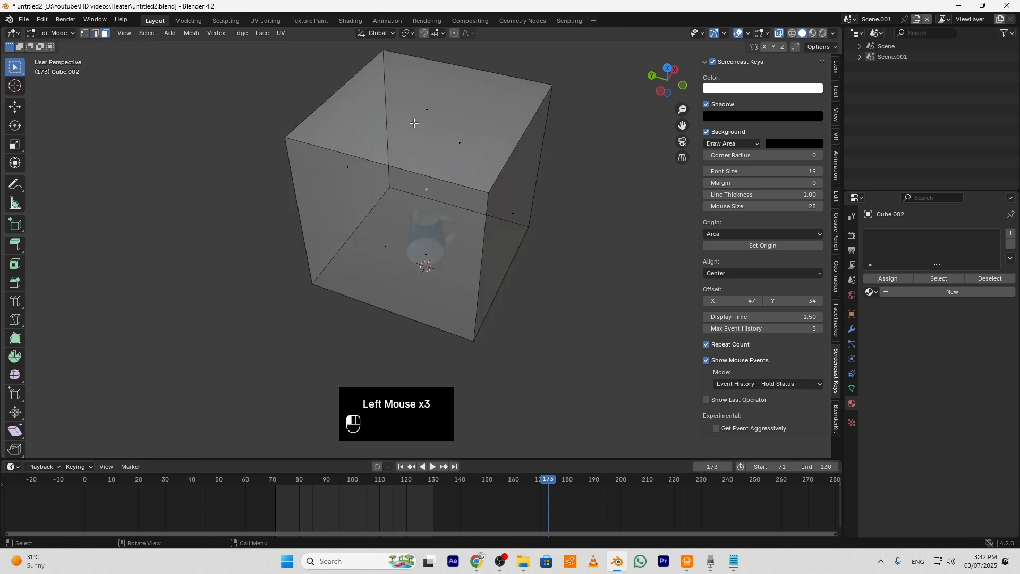
pyautogui.press('Delete')
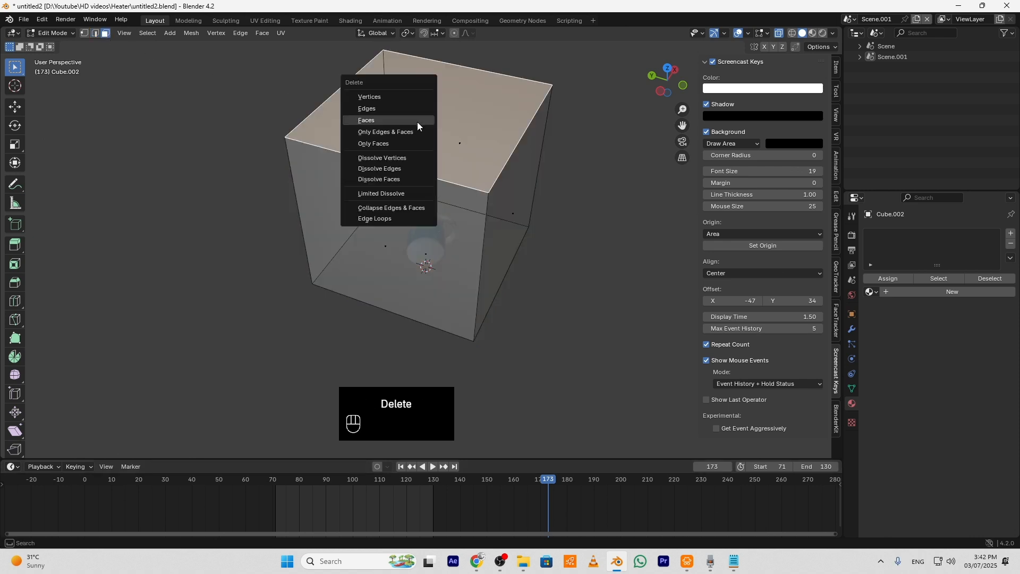
pyautogui.click(417, 122)
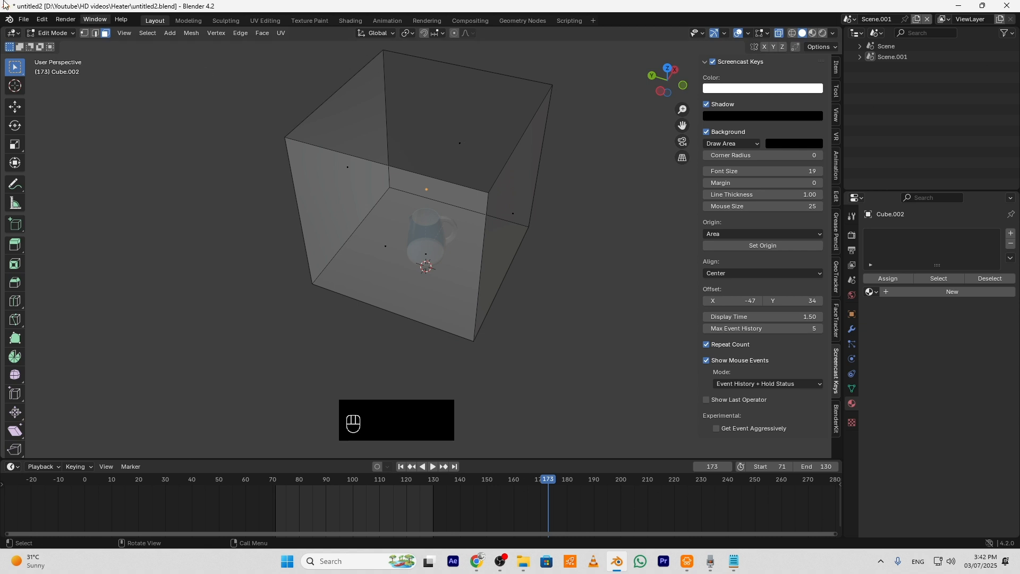
# In edge select mode, select the open box's four vertical edges and three of its bottom edges
pyautogui.click(98, 33)
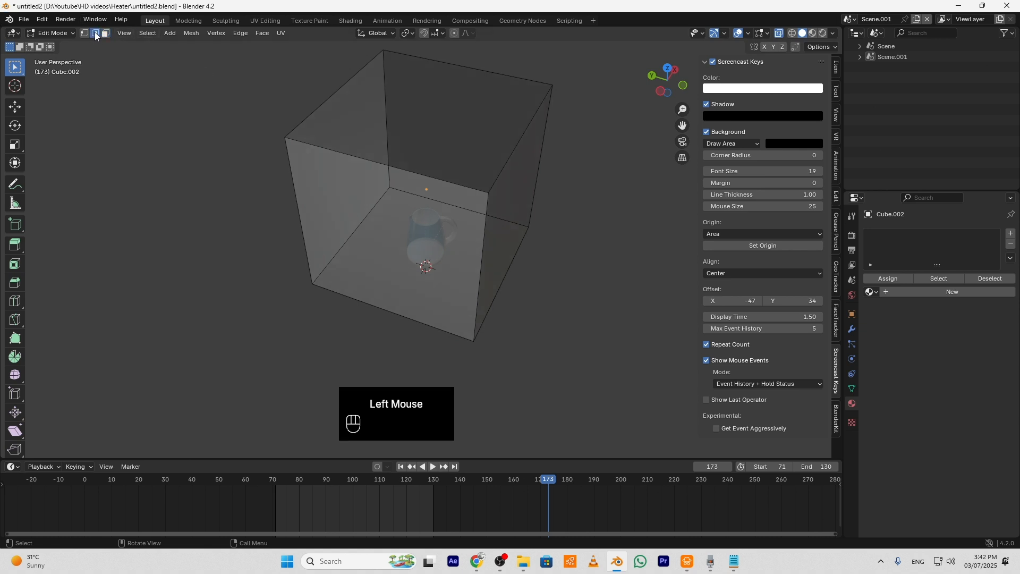
pyautogui.click(296, 169)
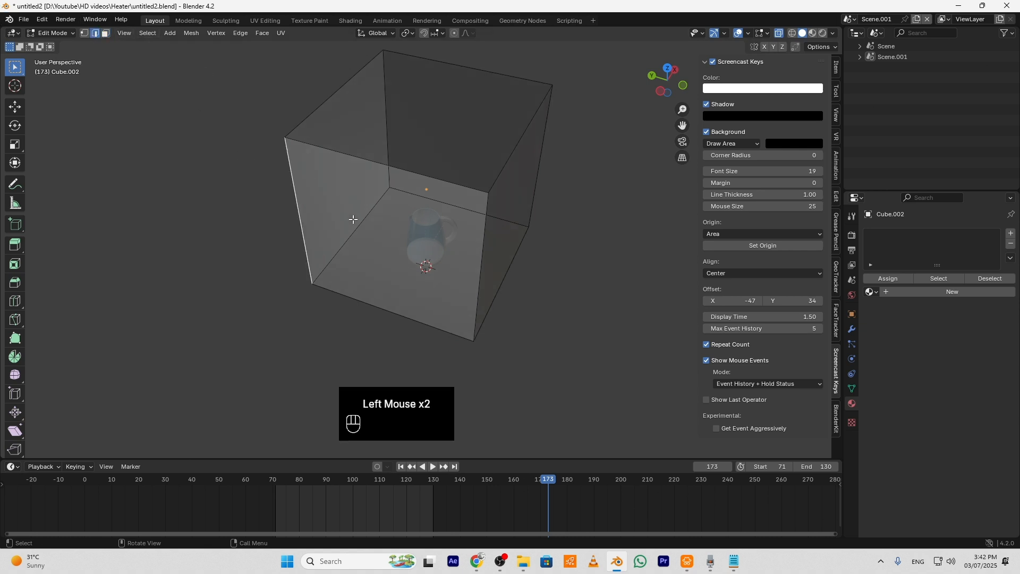
pyautogui.keyDown('shift'); pyautogui.click(485, 245); pyautogui.keyUp('shift')
pyautogui.keyDown('shift'); pyautogui.moveTo(555, 255); pyautogui.dragTo(465, 285, button='middle'); pyautogui.keyUp('shift')
pyautogui.keyDown('shift'); pyautogui.click(465, 285); pyautogui.keyUp('shift')
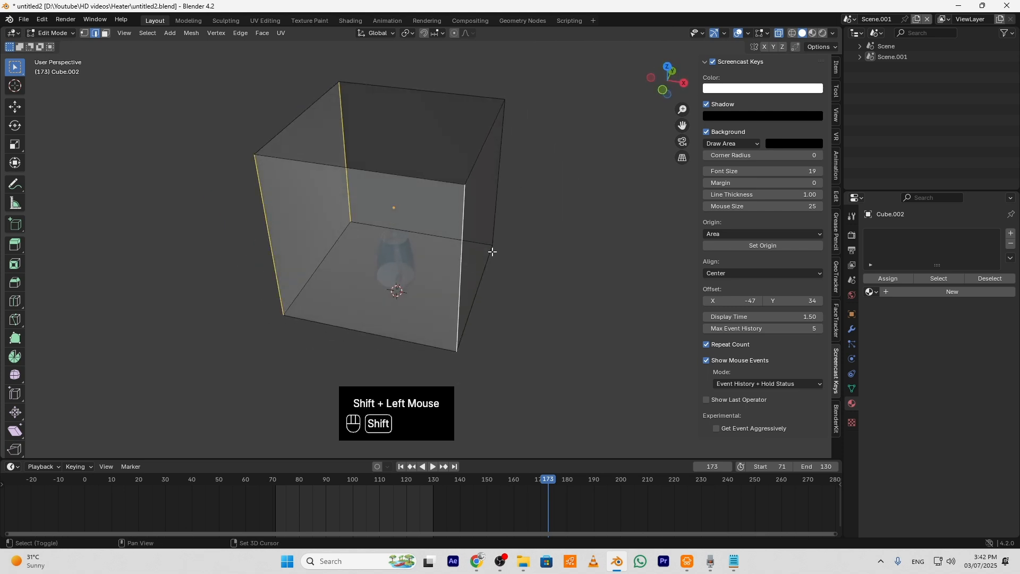
pyautogui.keyDown('shift'); pyautogui.click(506, 195); pyautogui.keyUp('shift')
pyautogui.keyDown('shift'); pyautogui.click(478, 283); pyautogui.keyUp('shift')
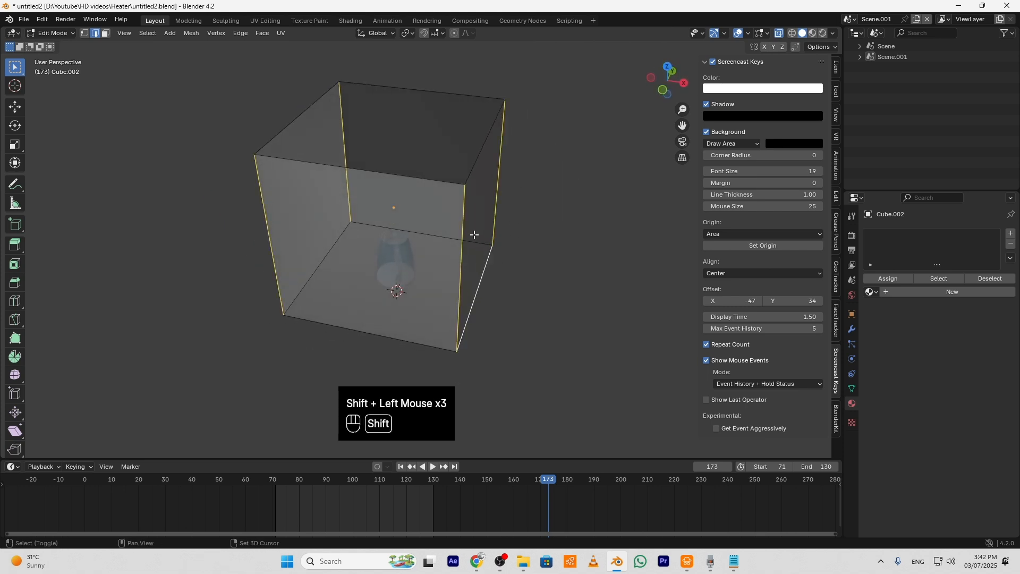
pyautogui.keyDown('shift'); pyautogui.click(475, 240); pyautogui.keyUp('shift')
pyautogui.keyDown('shift'); pyautogui.click(388, 335); pyautogui.keyUp('shift')
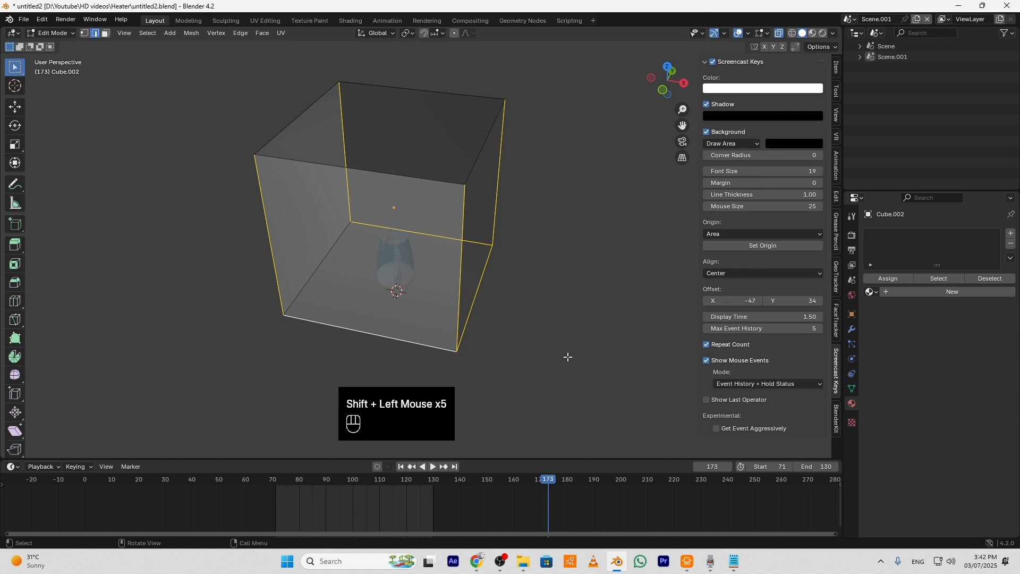
pyautogui.hotkey('ctrl', 'b')
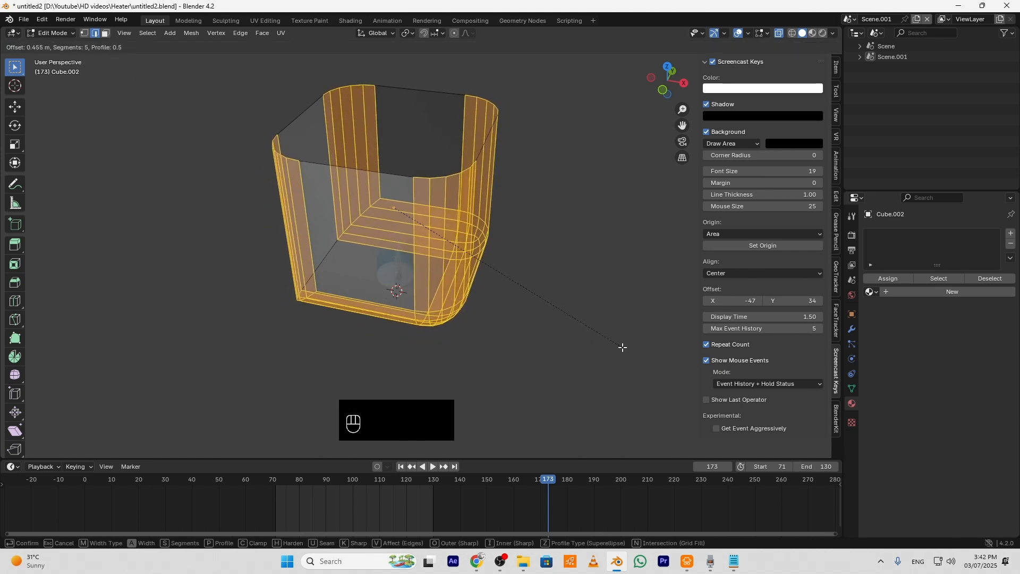
pyautogui.press('Escape')
pyautogui.press('Escape')
# Add the remaining bottom edge to the selection and bevel all the selected edges with 5 segments
pyautogui.keyDown('shift'); pyautogui.click(466, 351); pyautogui.keyUp('shift')
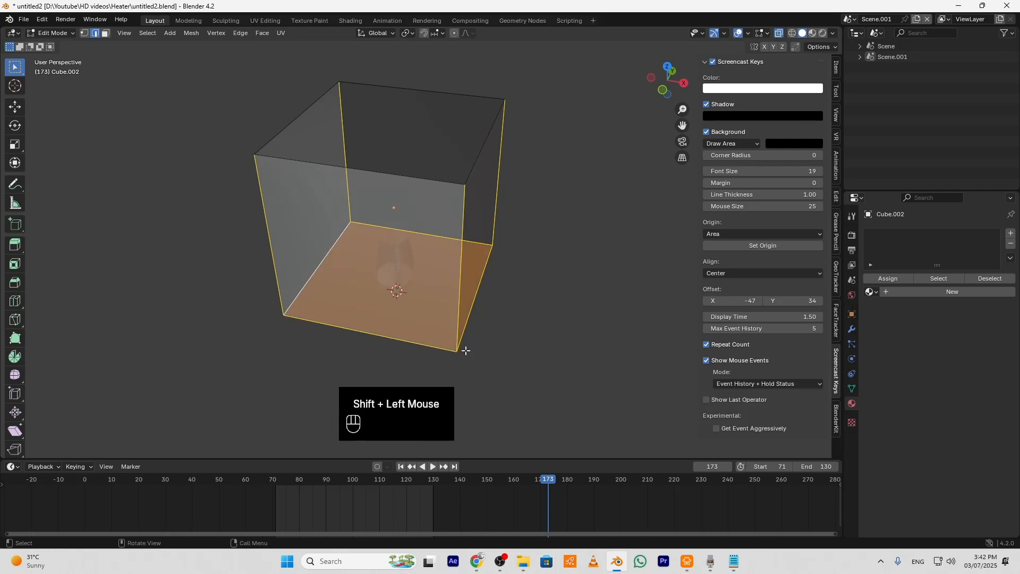
pyautogui.hotkey('ctrl', 'b')
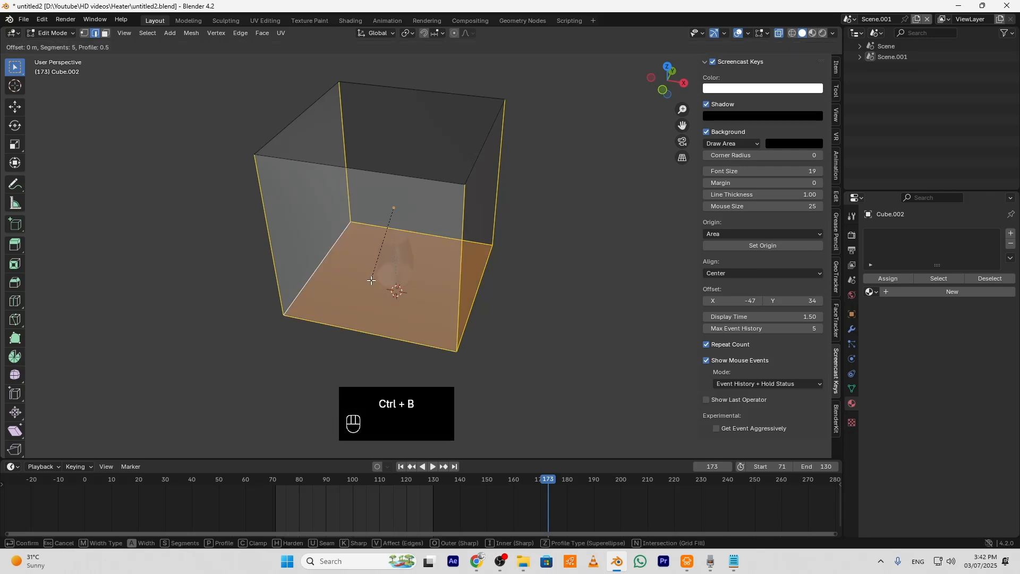
pyautogui.click(450, 295)
# Return to Object Mode and shade the open box smooth
pyautogui.press('Tab')
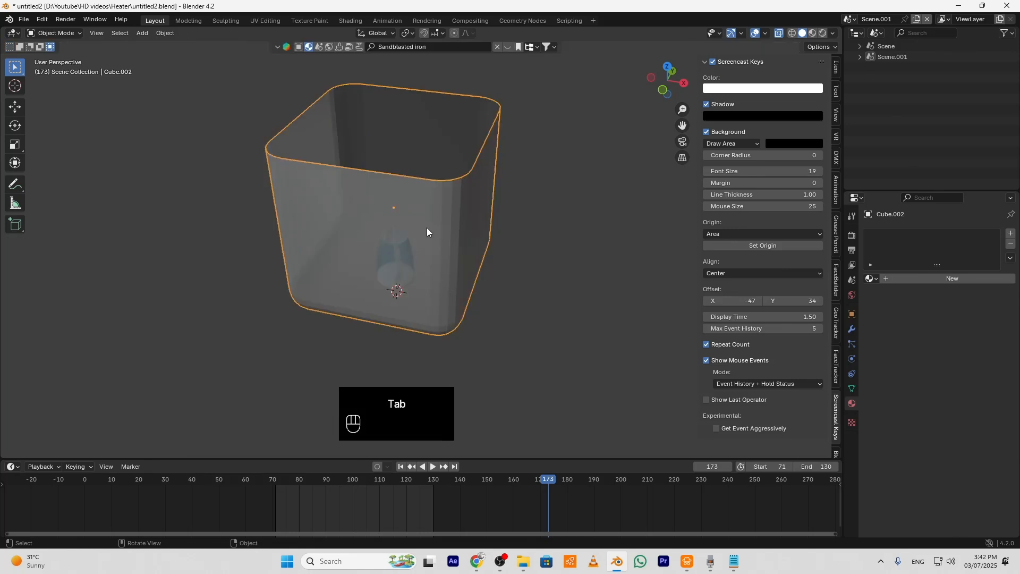
pyautogui.rightClick(426, 227)
pyautogui.click(426, 226)
# Switch to front view centered on the box and kettle, and add a camera to the scene
pyautogui.moveTo(454, 247); pyautogui.dragTo(516, 279, button='middle')
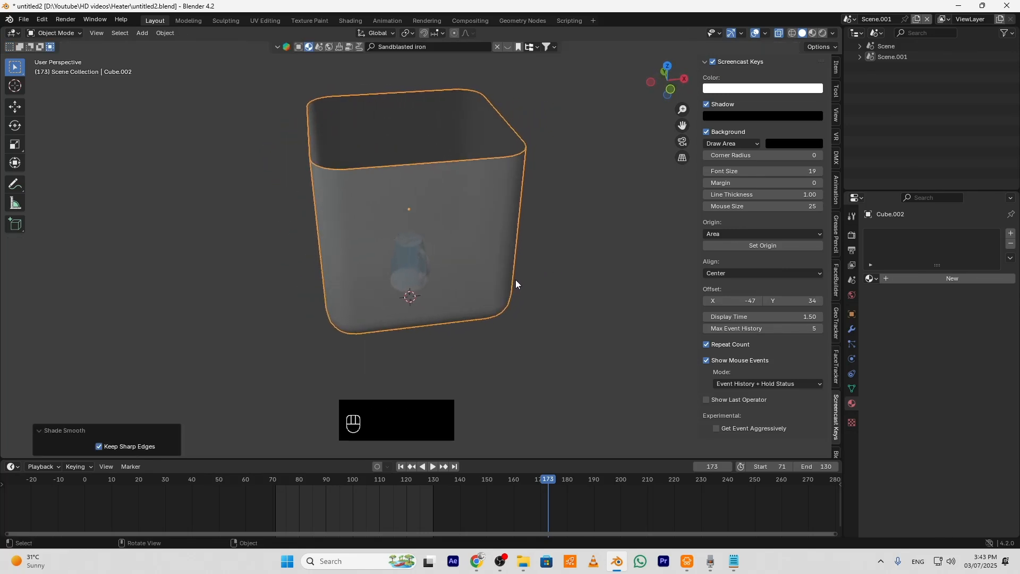
pyautogui.scroll(1, 516, 280)
pyautogui.press('KP_1')
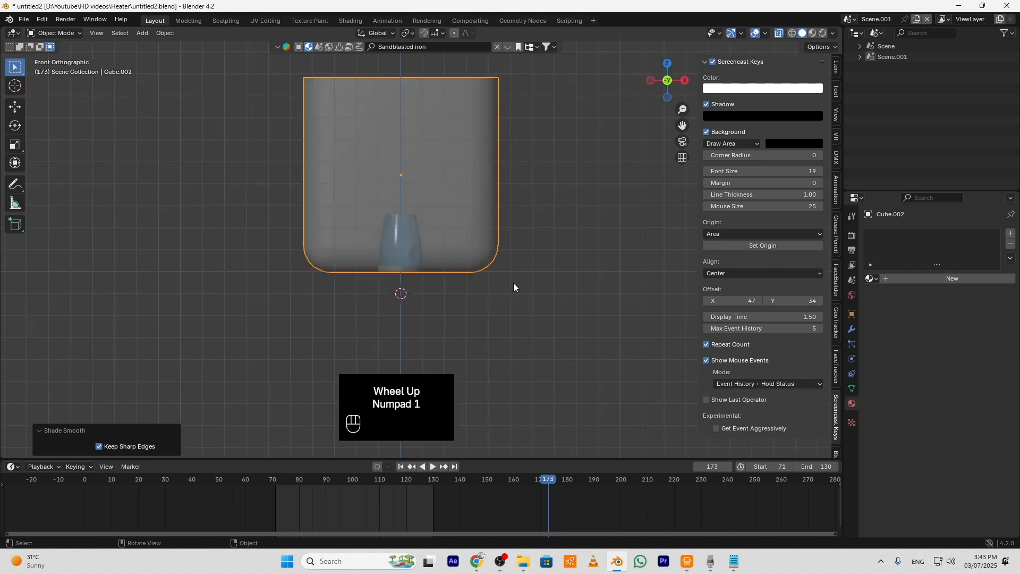
pyautogui.scroll(1, 515, 217)
pyautogui.keyDown('shift'); pyautogui.moveTo(515, 216); pyautogui.dragTo(554, 278, button='middle'); pyautogui.keyUp('shift')
pyautogui.scroll(1, 554, 283)
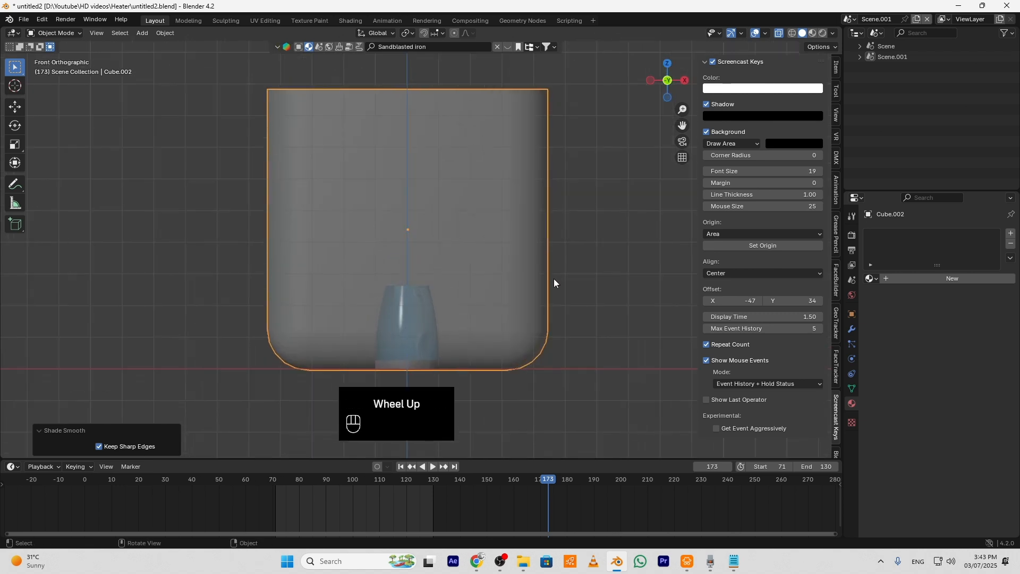
pyautogui.hotkey('shift', 'a')
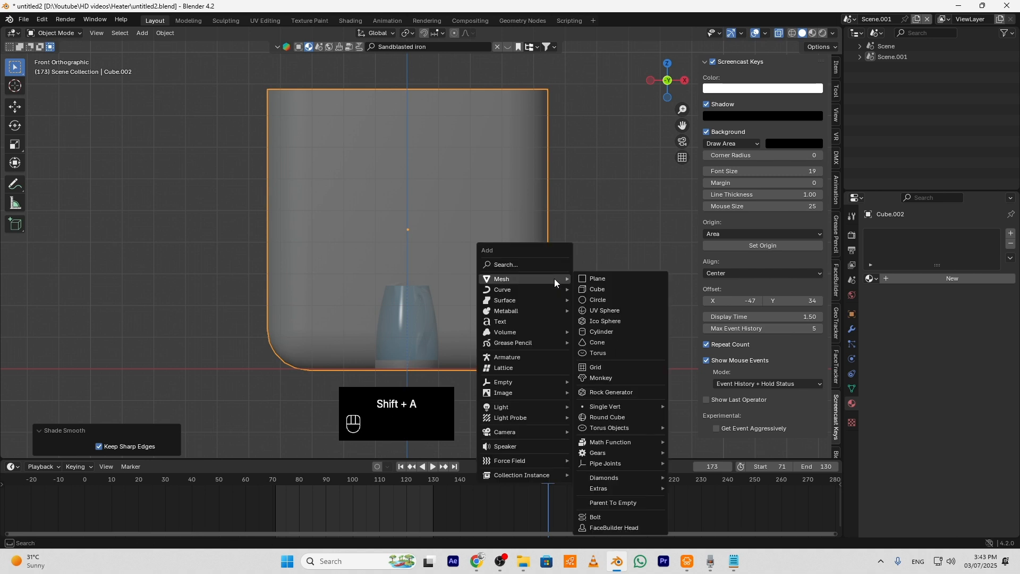
pyautogui.moveTo(527, 434)
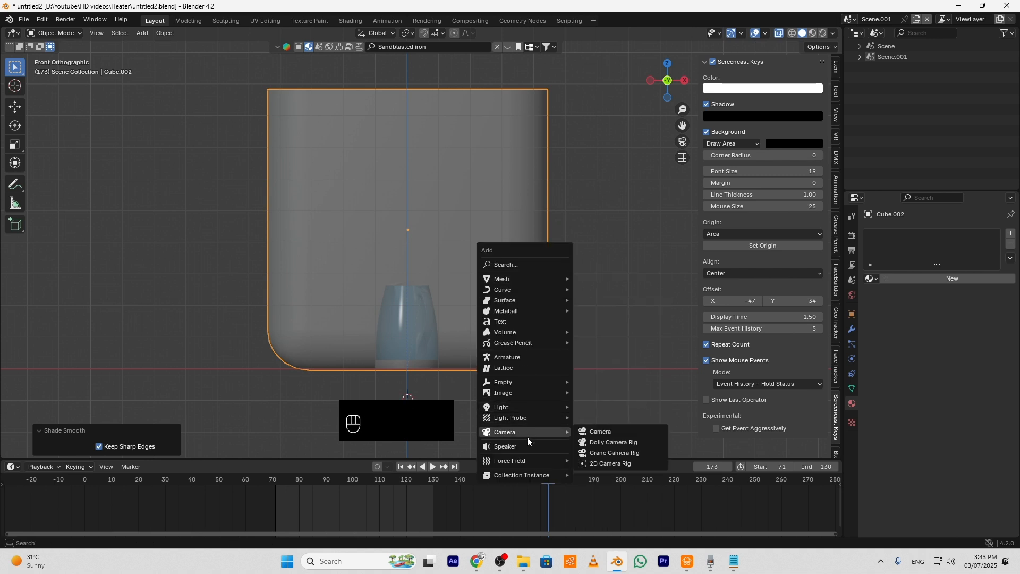
pyautogui.click(591, 431)
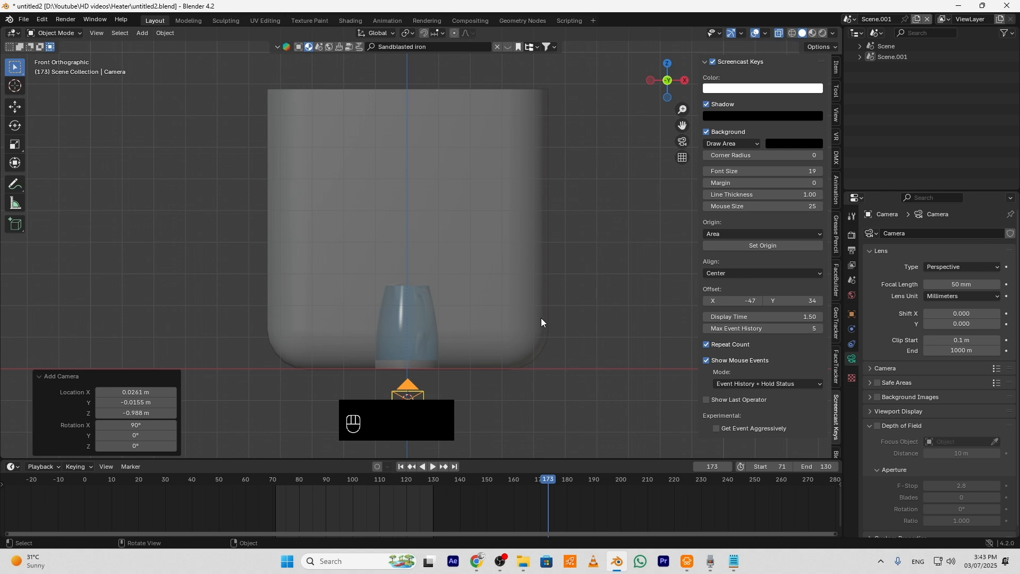
# Align the new camera to the current front view and lock the camera to the view
pyautogui.press('ctrl')
pyautogui.press('ctrl+alt+KP_0')
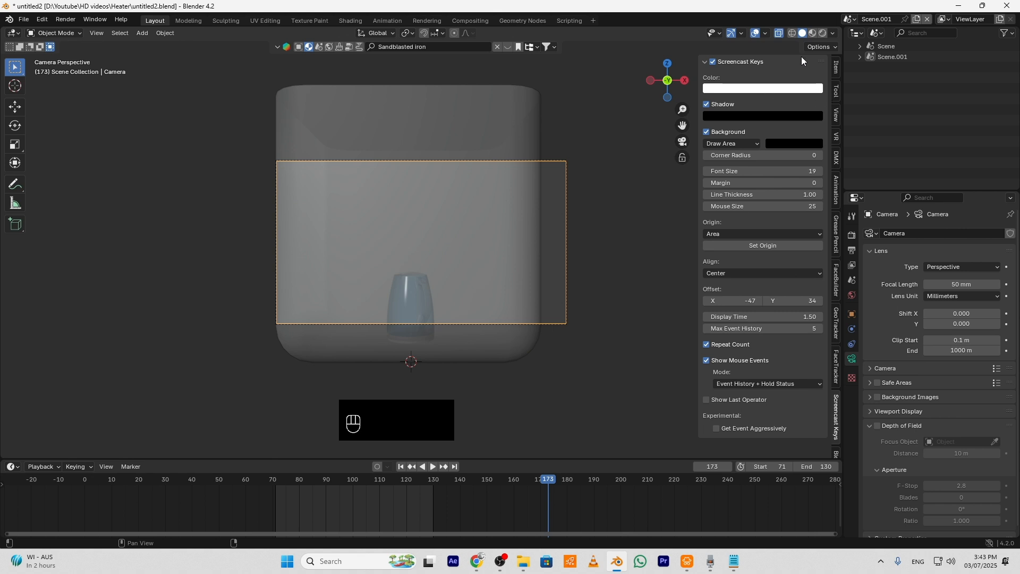
pyautogui.click(836, 116)
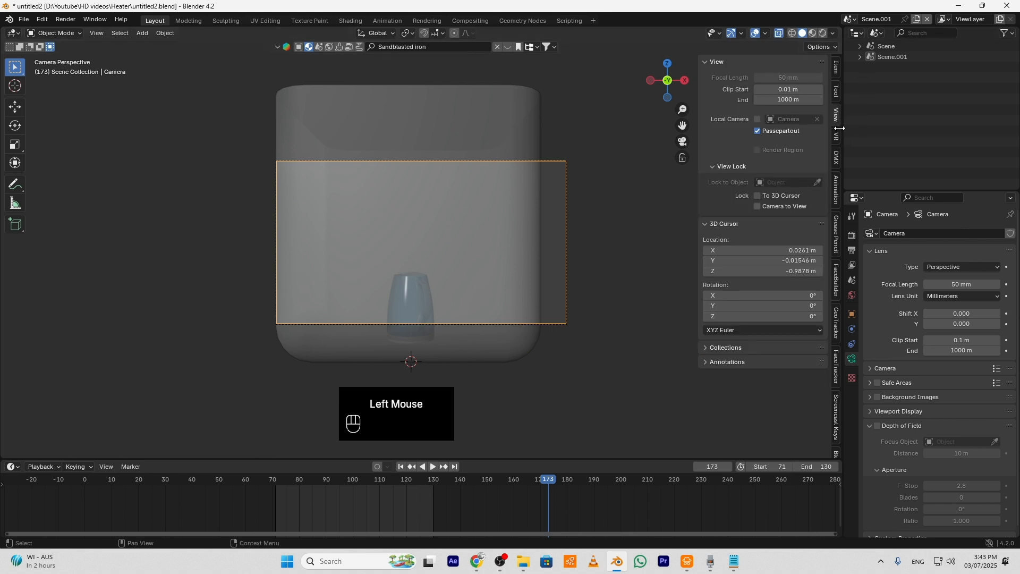
pyautogui.click(758, 206)
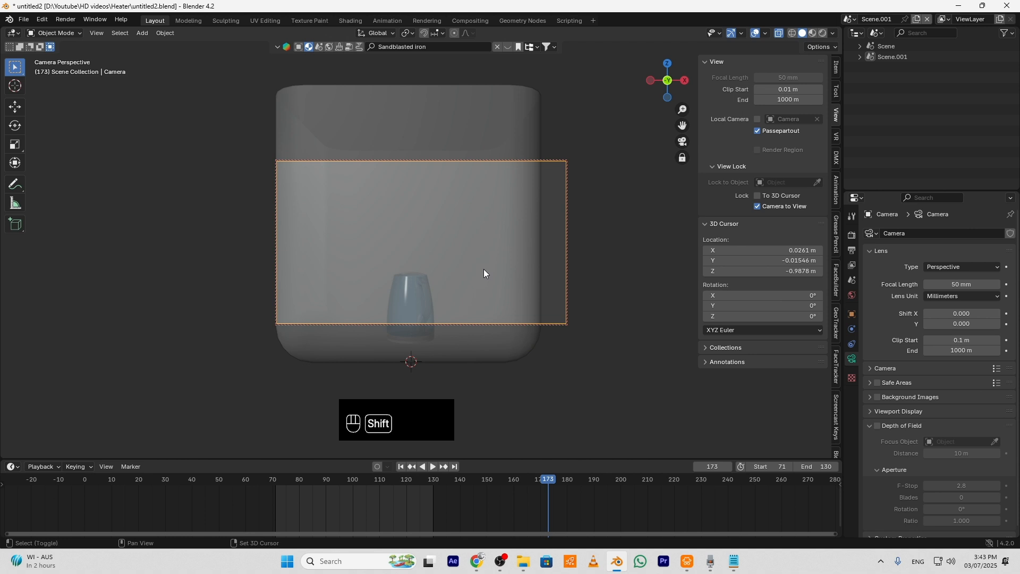
# Move the camera closer so the kettle fills the frame's height, and unlock the camera from the view
pyautogui.keyDown('shift'); pyautogui.moveTo(483, 269); pyautogui.dragTo(487, 234, button='middle'); pyautogui.keyUp('shift')
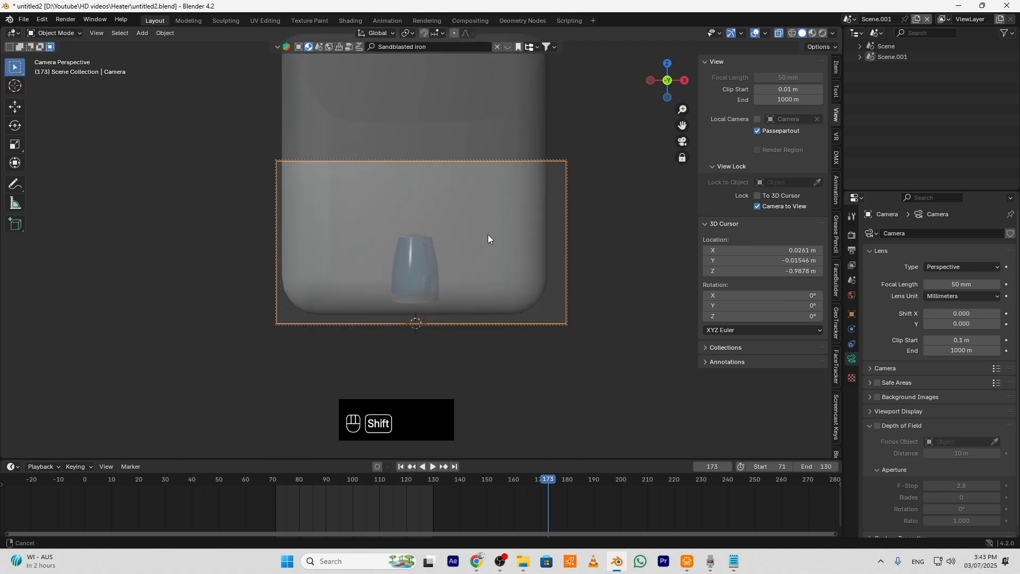
pyautogui.scroll(5, 488, 238)
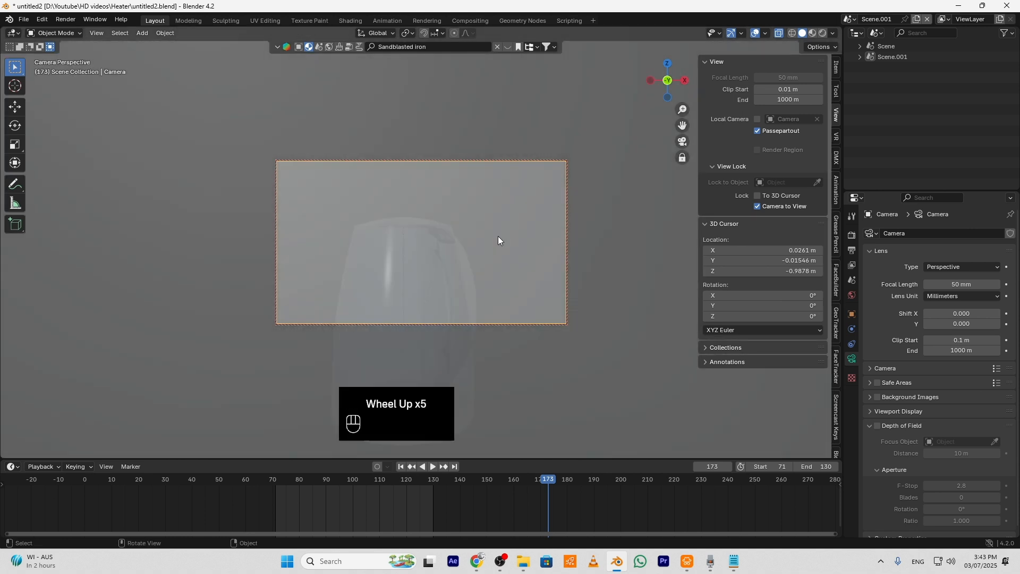
pyautogui.scroll(-2, 497, 242)
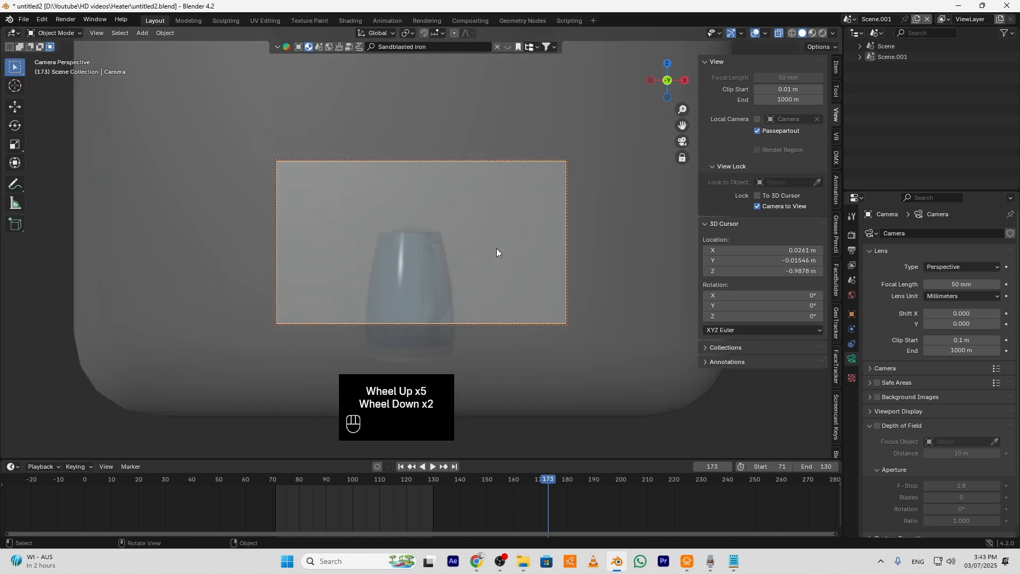
pyautogui.keyDown('shift'); pyautogui.moveTo(492, 253); pyautogui.dragTo(494, 219, button='middle'); pyautogui.keyUp('shift')
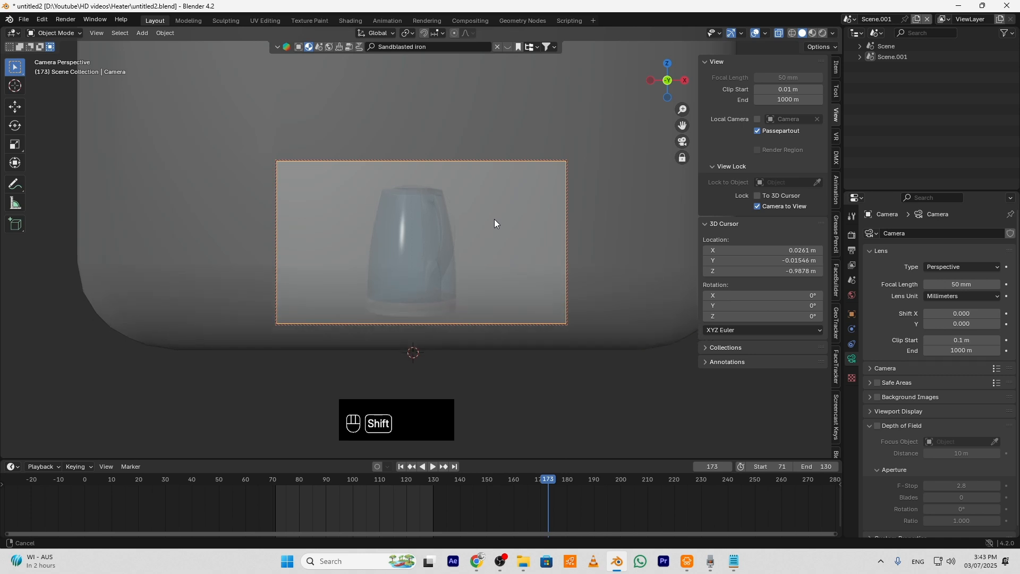
pyautogui.click(757, 206)
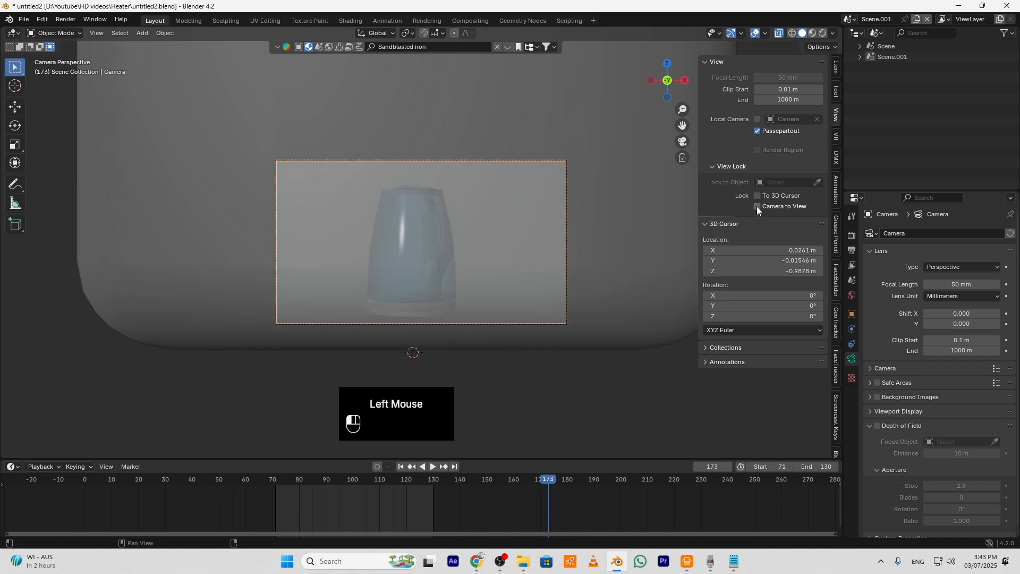
# Select the open box, look at it from below and turn off X-ray display
pyautogui.click(609, 314)
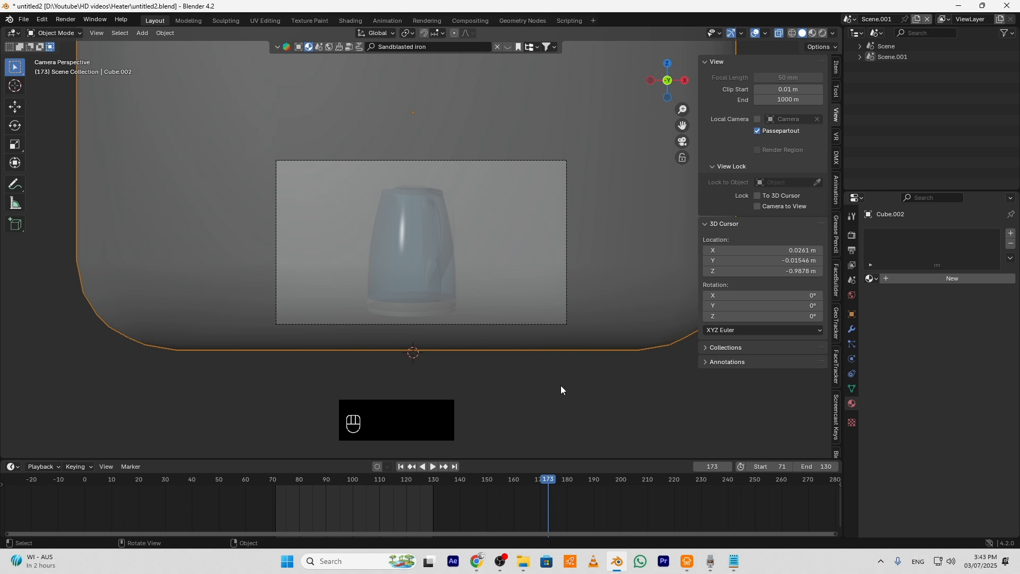
pyautogui.moveTo(569, 414)
pyautogui.mouseDown(button='middle')
pyautogui.moveTo(568, 334)
pyautogui.moveTo(578, 304)
pyautogui.moveTo(559, 367)
pyautogui.mouseUp(button='middle')
pyautogui.scroll(-2, 567, 333)
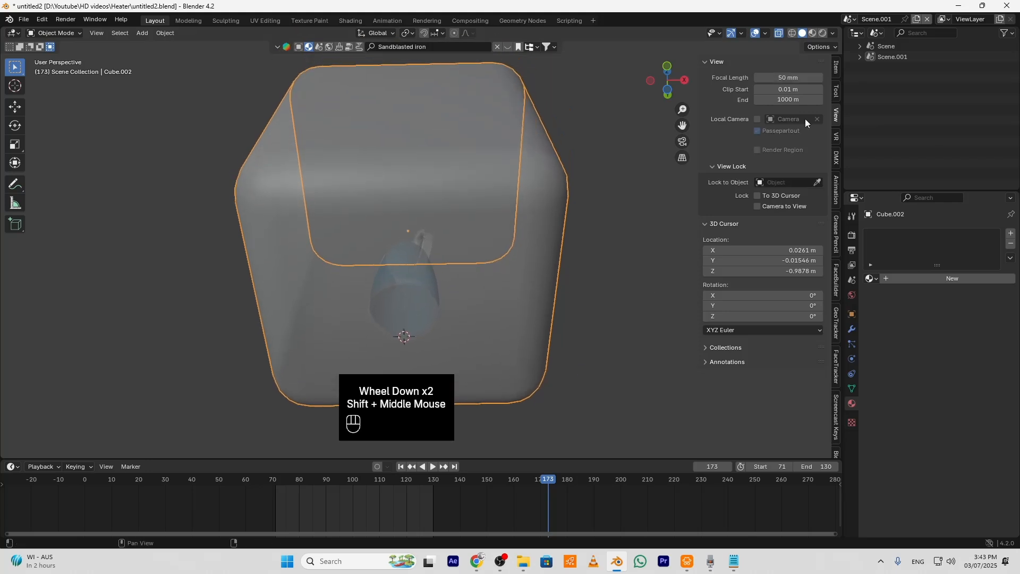
pyautogui.click(802, 31)
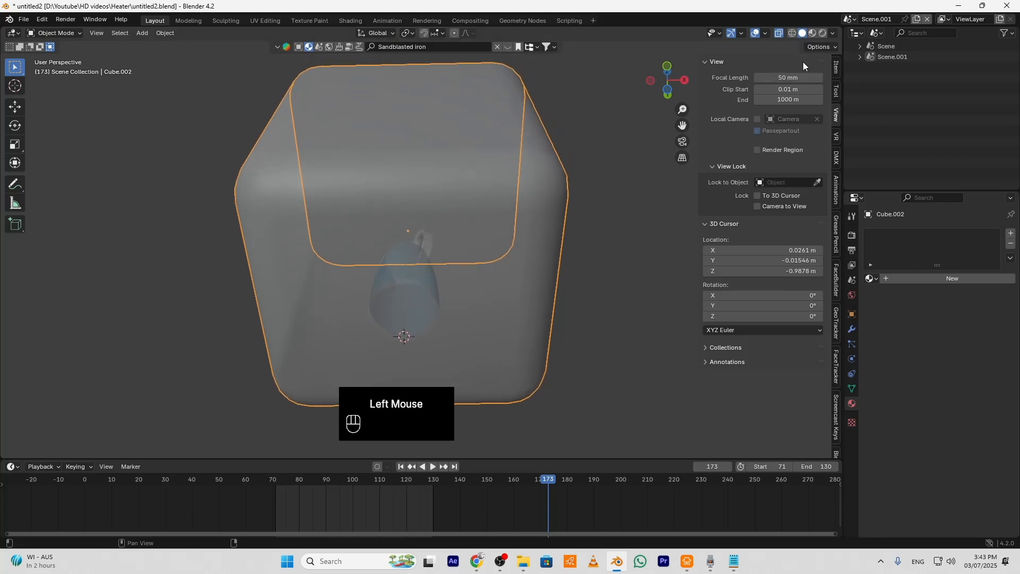
pyautogui.click(777, 34)
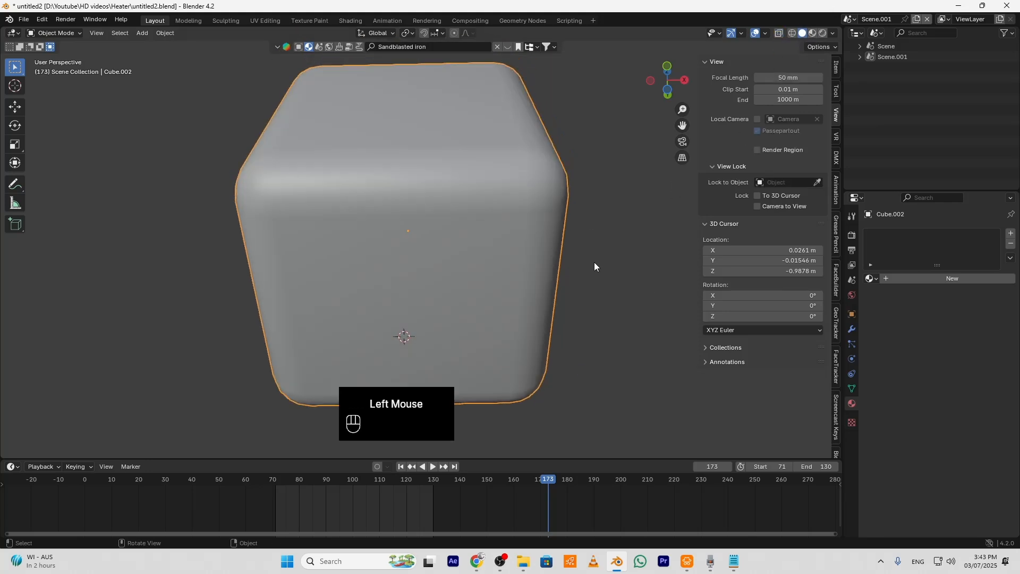
# In Edit Mode, add two single centred loop cuts to the box that cross in the middle of its bottom face
pyautogui.moveTo(594, 262); pyautogui.dragTo(572, 256, button='middle')
pyautogui.press('Tab')
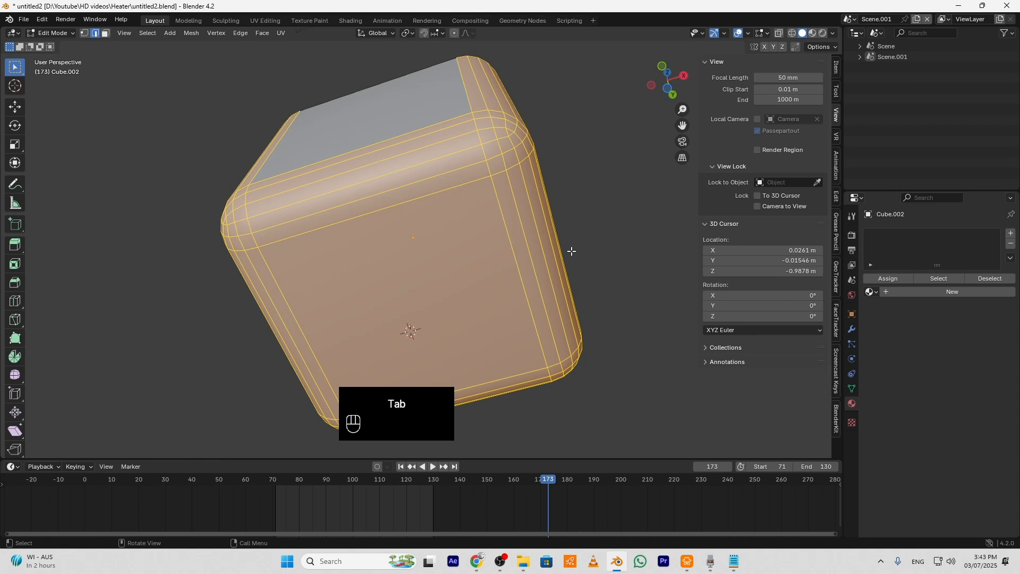
pyautogui.hotkey('ctrl', 'r')
pyautogui.doubleClick(560, 259)
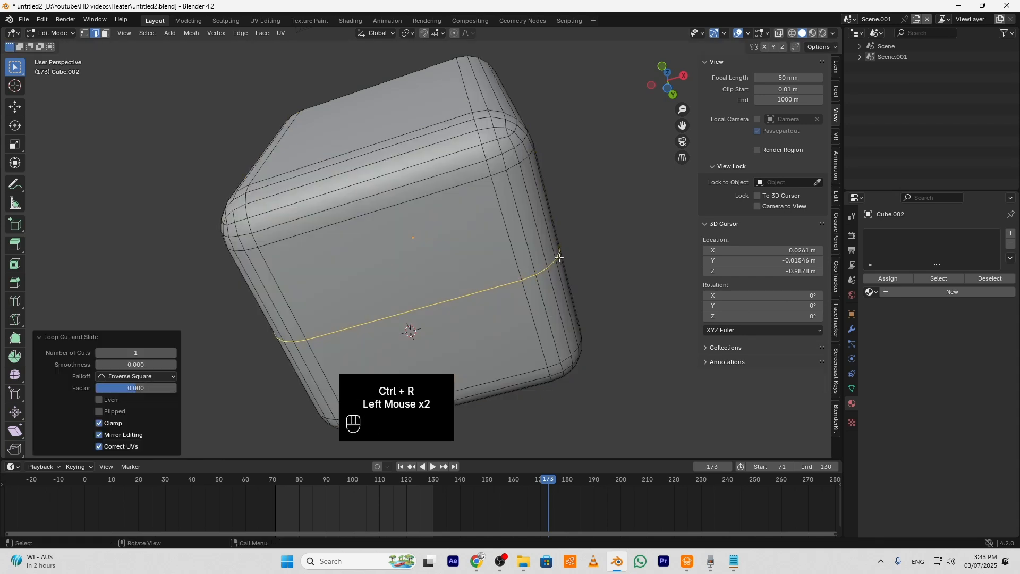
pyautogui.hotkey('ctrl', 'r')
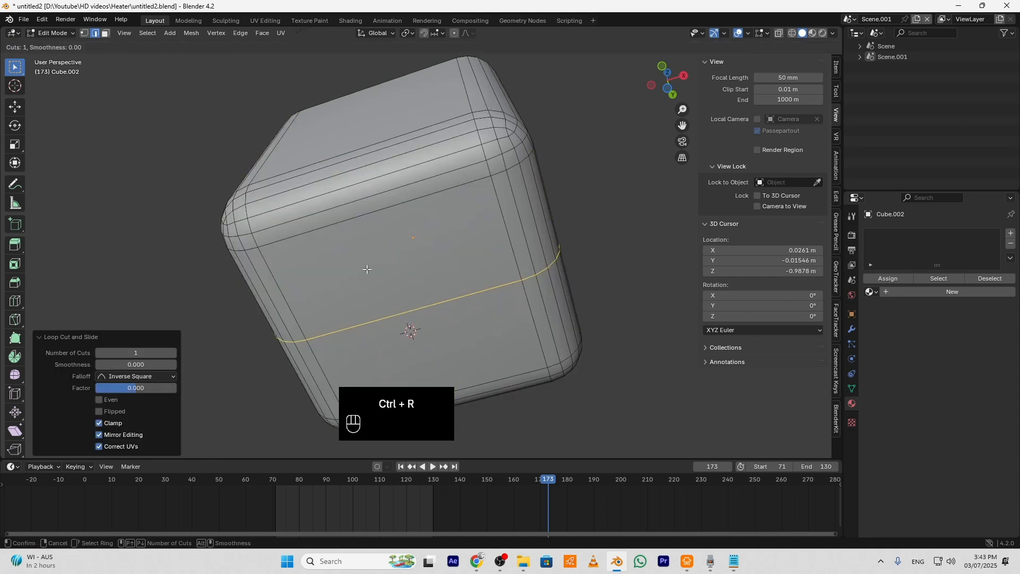
pyautogui.doubleClick(375, 213)
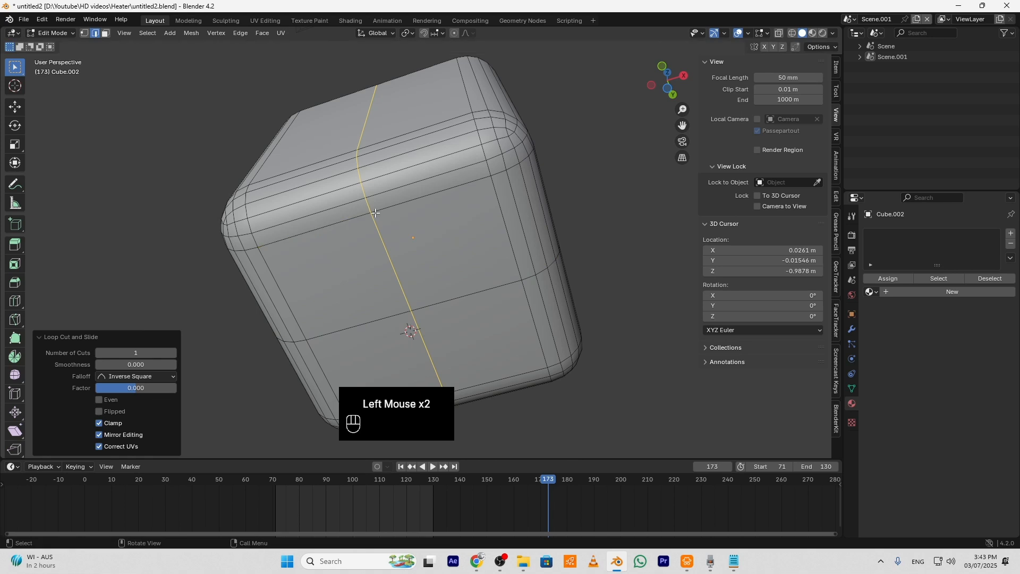
# Select the vertex at the centre of the box's bottom face and snap the 3D cursor to it
pyautogui.click(85, 33)
pyautogui.click(412, 310)
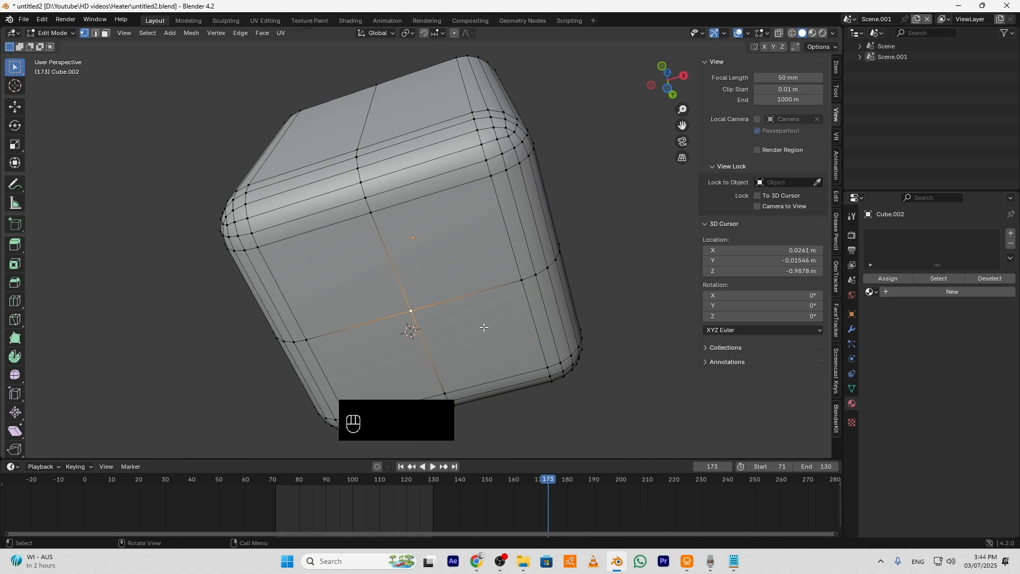
pyautogui.hotkey('shift', 's')
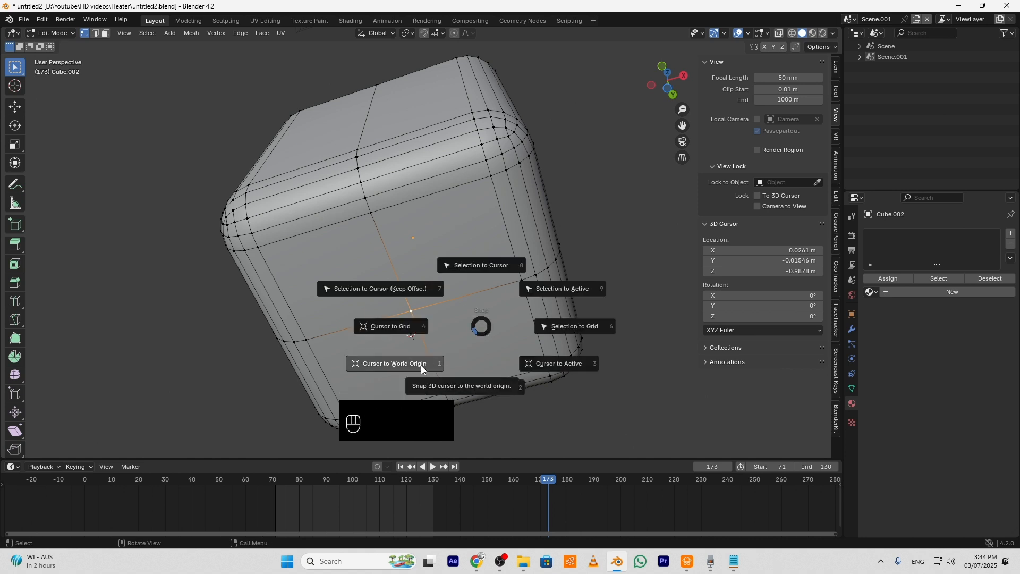
pyautogui.click(473, 387)
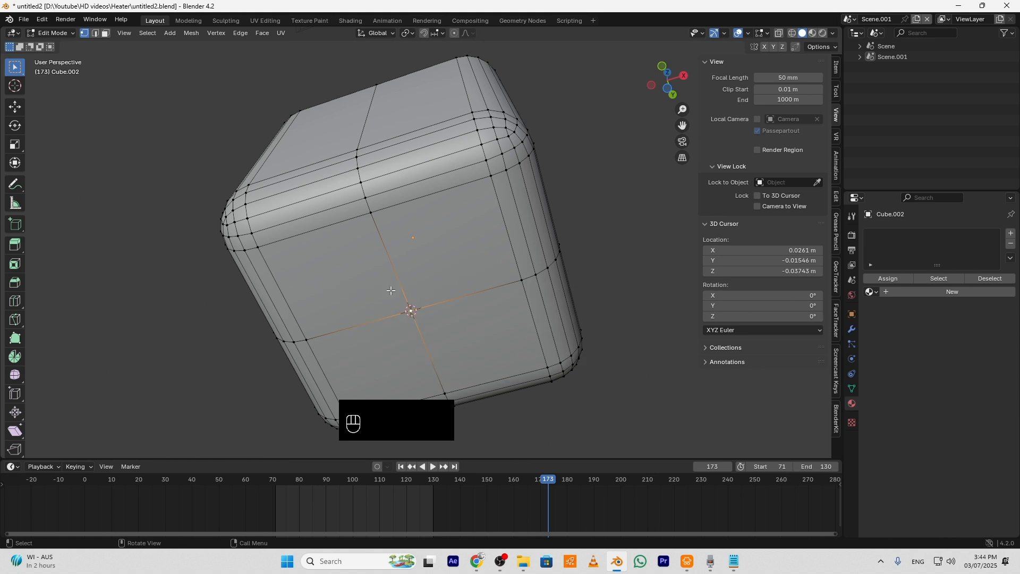
# Return to Object Mode and set the box's origin to the 3D cursor
pyautogui.press('Tab')
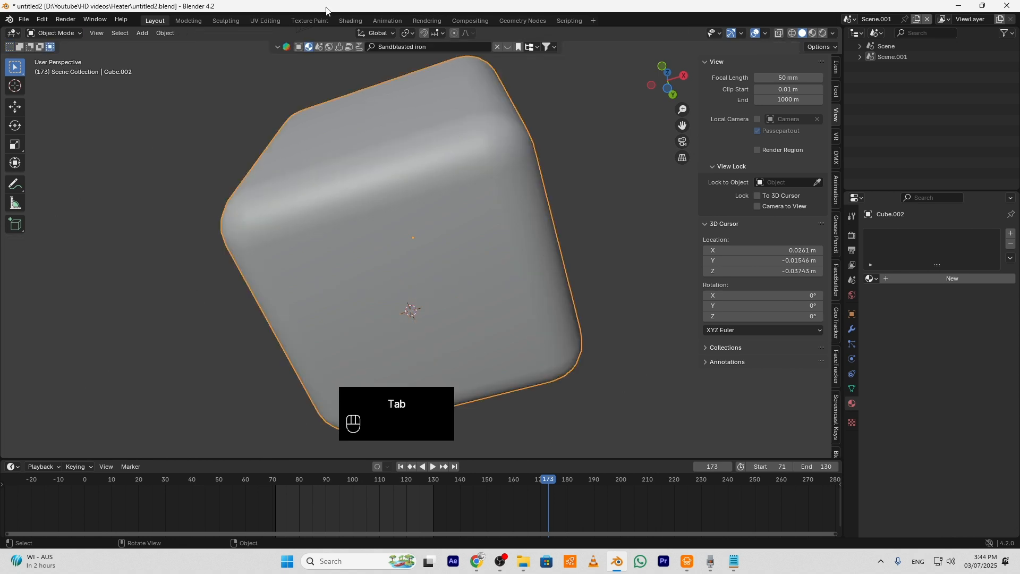
pyautogui.click(174, 34)
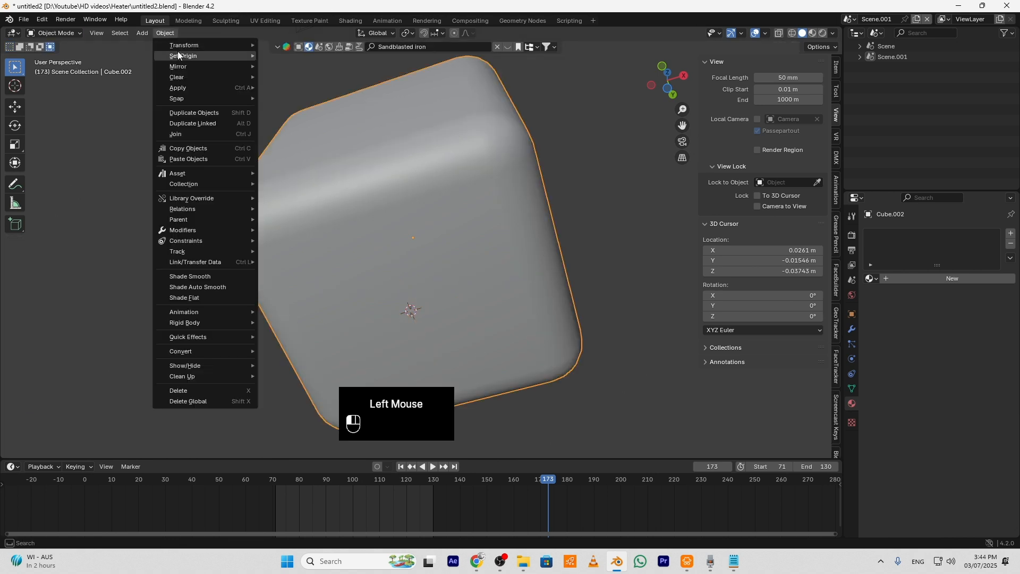
pyautogui.moveTo(180, 56)
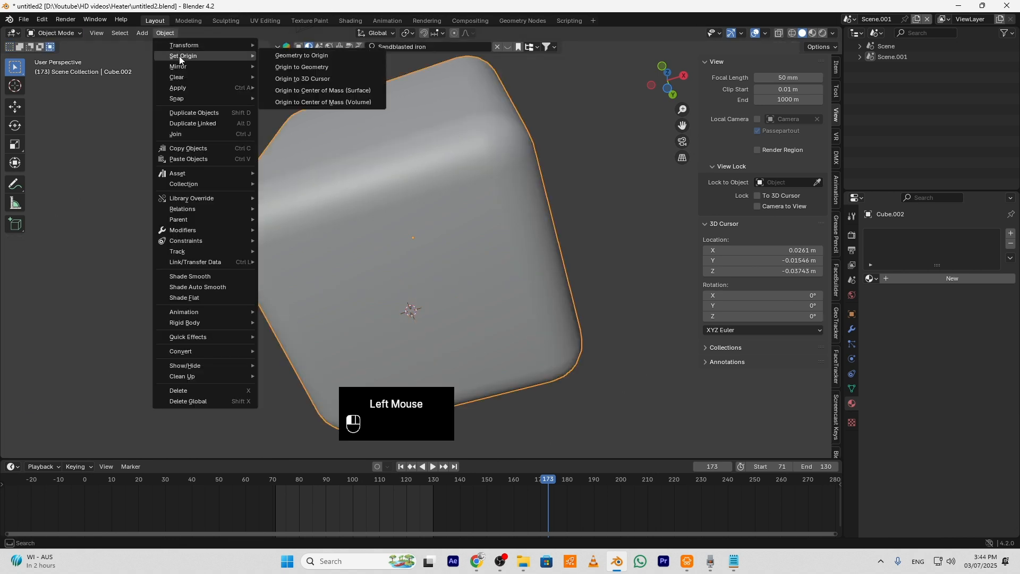
pyautogui.click(328, 79)
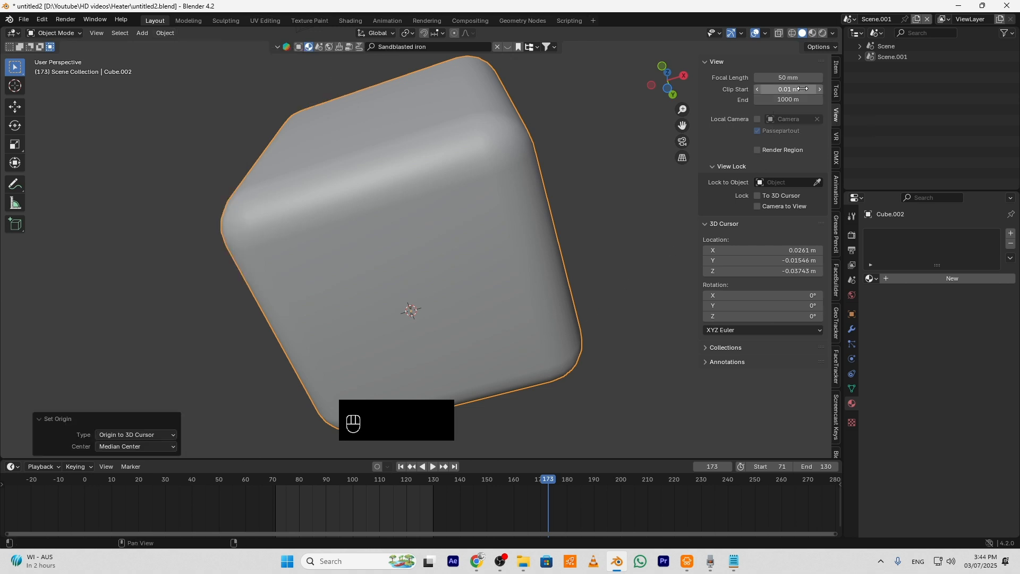
# Set the box's Z location to 0 m
pyautogui.click(835, 68)
pyautogui.doubleClick(772, 109)
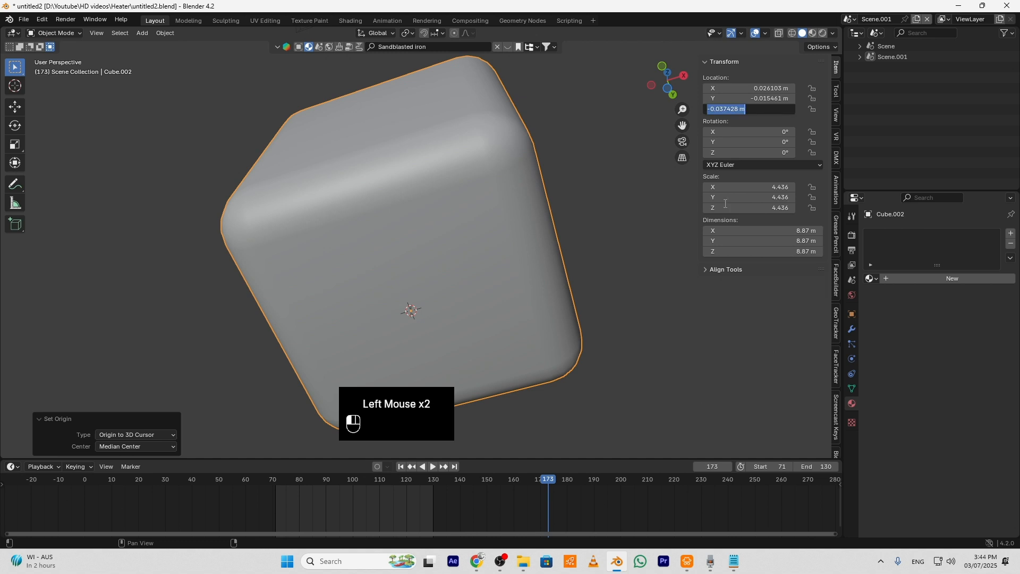
pyautogui.write('0')
pyautogui.press('Return')
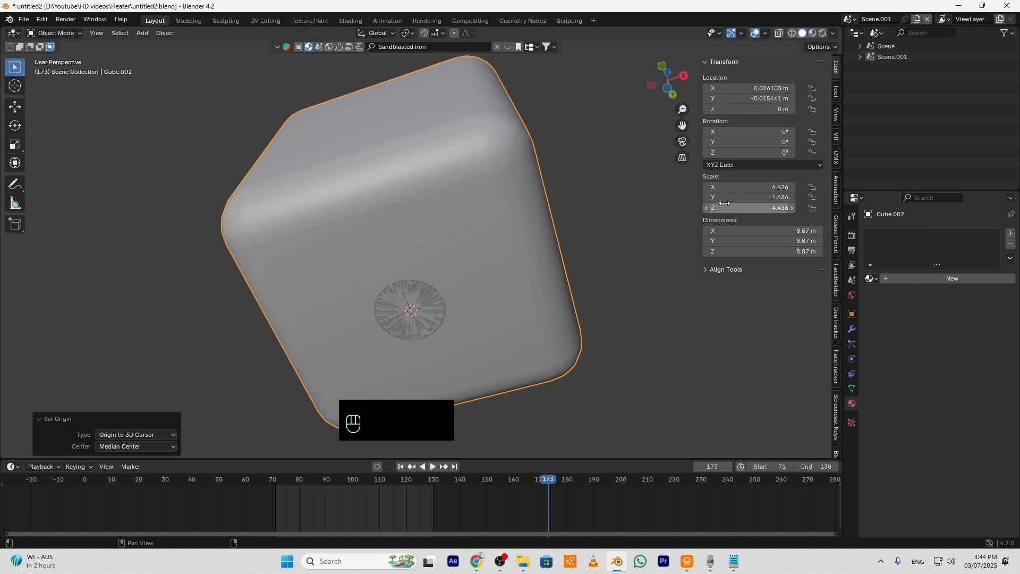
# Move the box down along Z by about 0.0036 m so its floor sits just under the kettle's base
pyautogui.scroll(2, 572, 297)
pyautogui.keyDown('shift'); pyautogui.moveTo(562, 313); pyautogui.dragTo(577, 269, button='middle'); pyautogui.keyUp('shift')
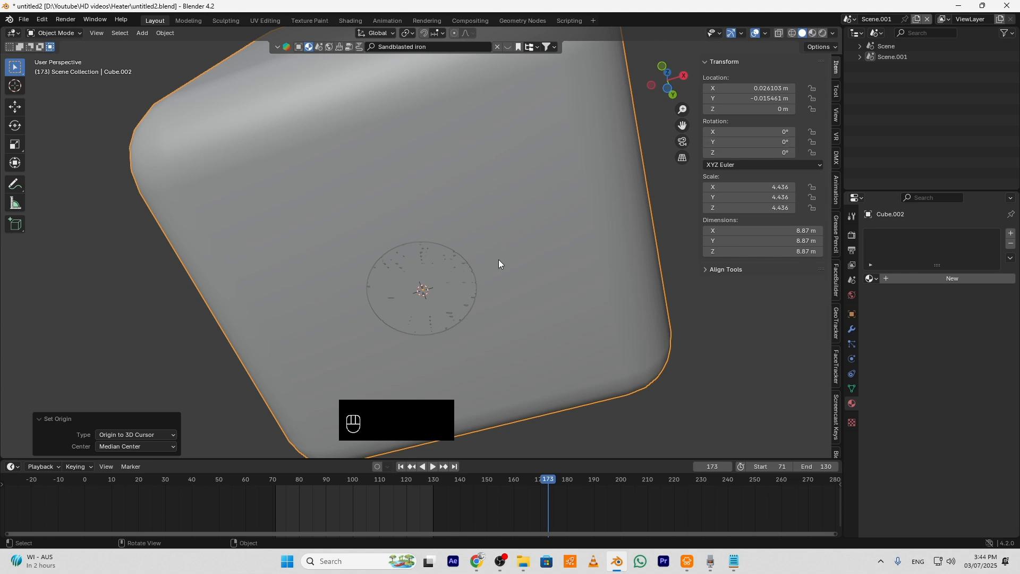
pyautogui.press('g')
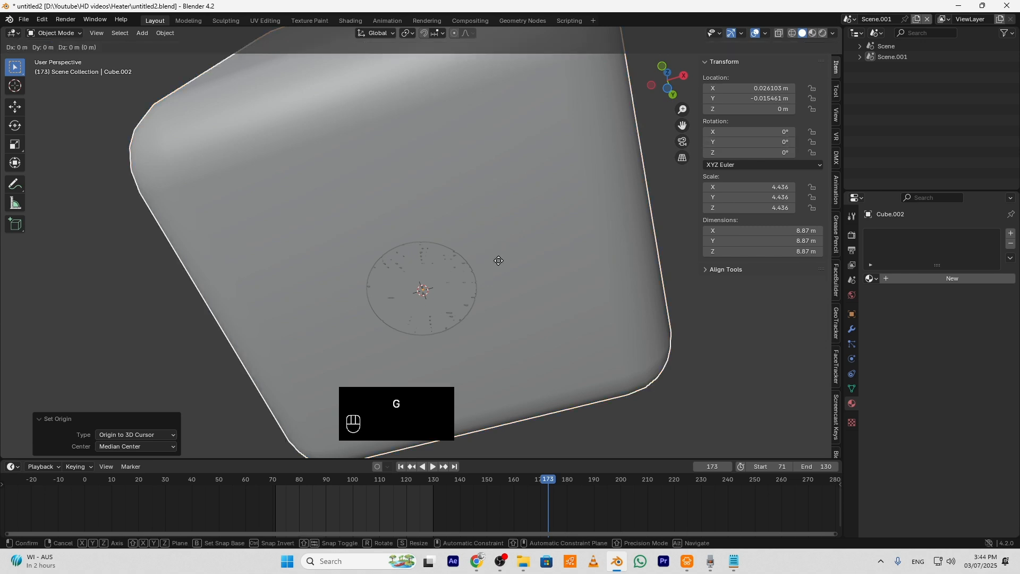
pyautogui.press('z')
pyautogui.press('shift')
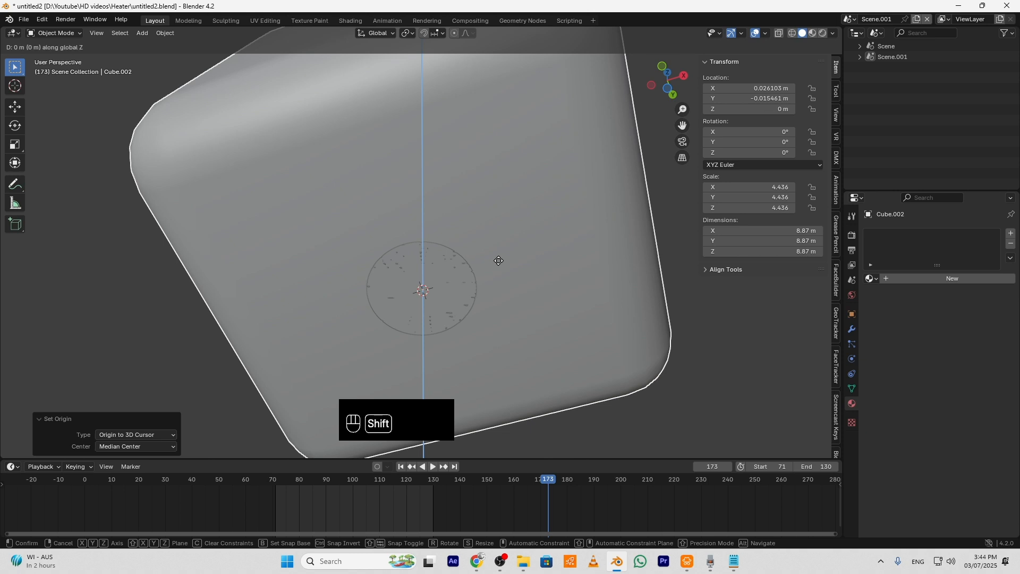
pyautogui.keyDown('shift'); pyautogui.click(523, 241); pyautogui.keyUp('shift')
pyautogui.moveTo(523, 241); pyautogui.dragTo(527, 291, button='middle')
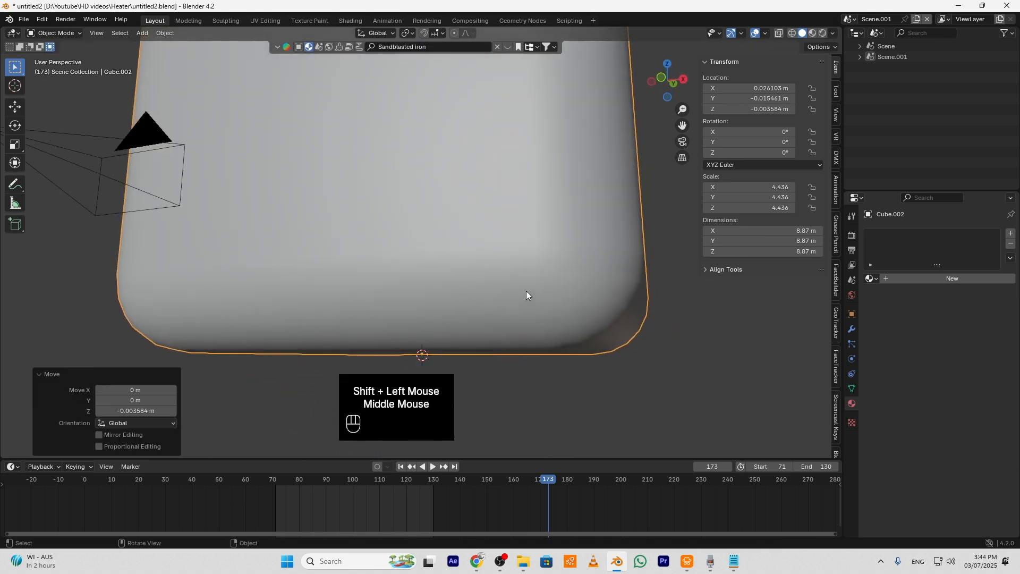
# From the camera view, scale the box up uniformly by about 2.19 so its front no longer hides the kettle
pyautogui.press('KP_0')
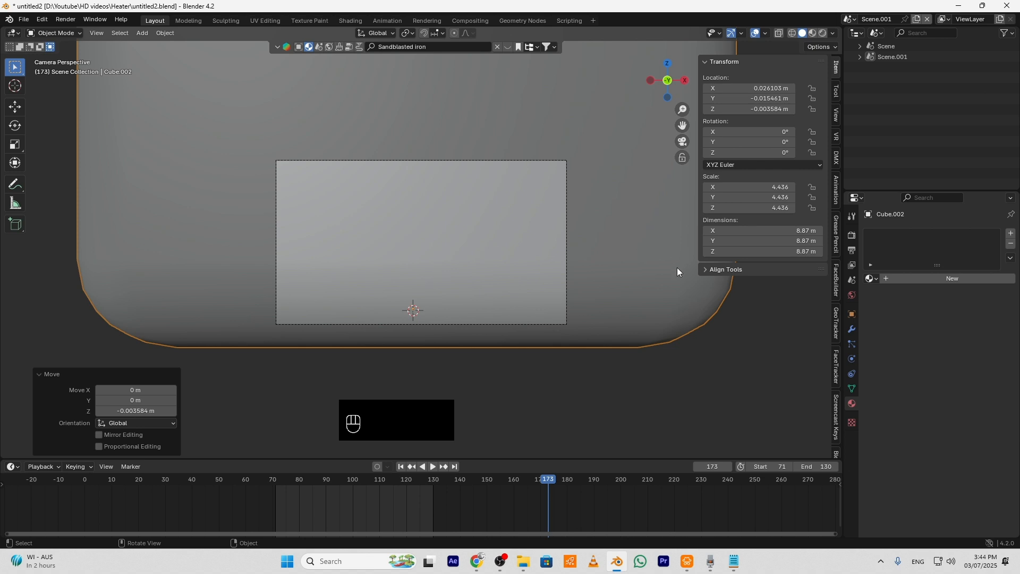
pyautogui.click(627, 267)
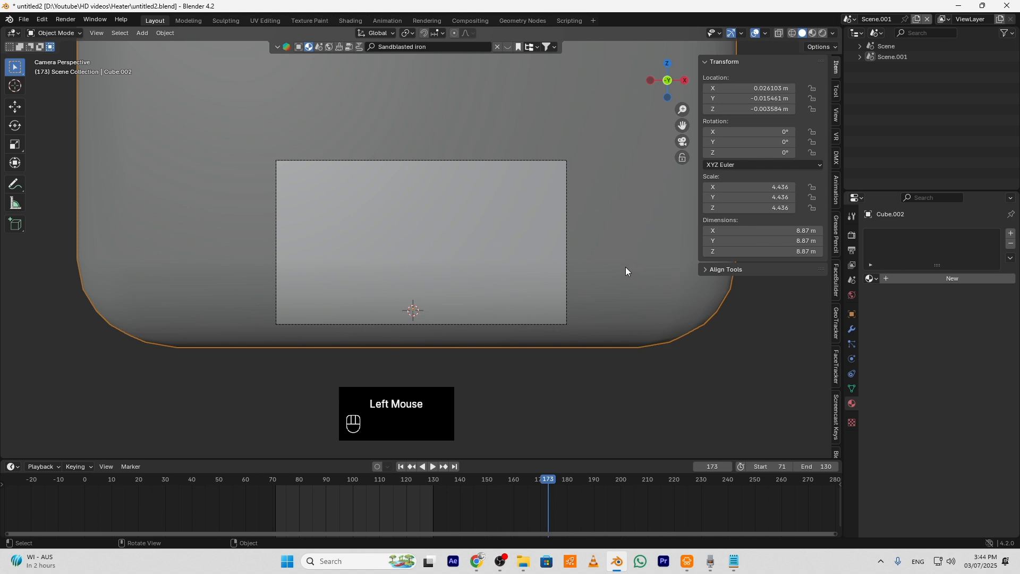
pyautogui.press('s')
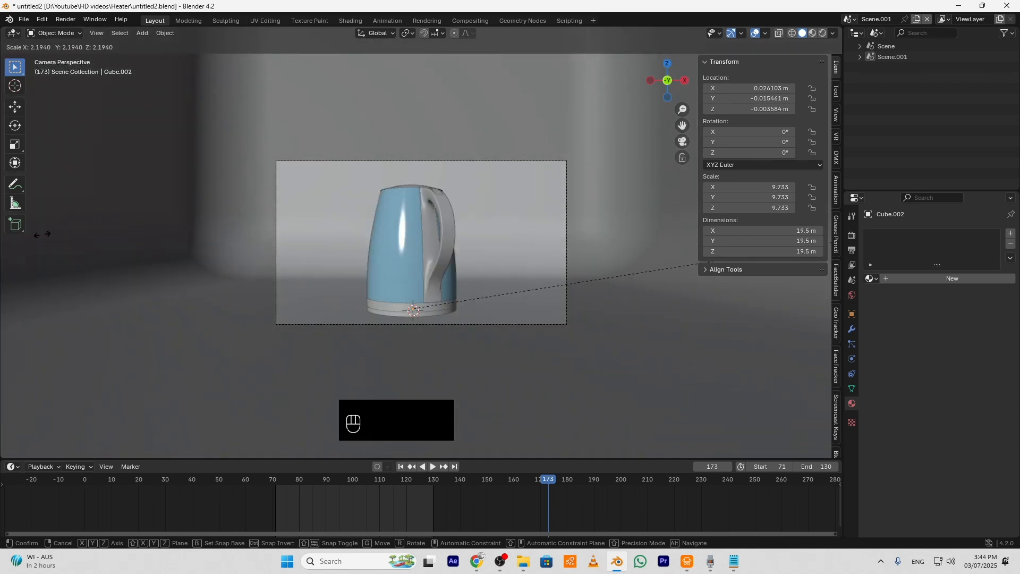
pyautogui.click(41, 235)
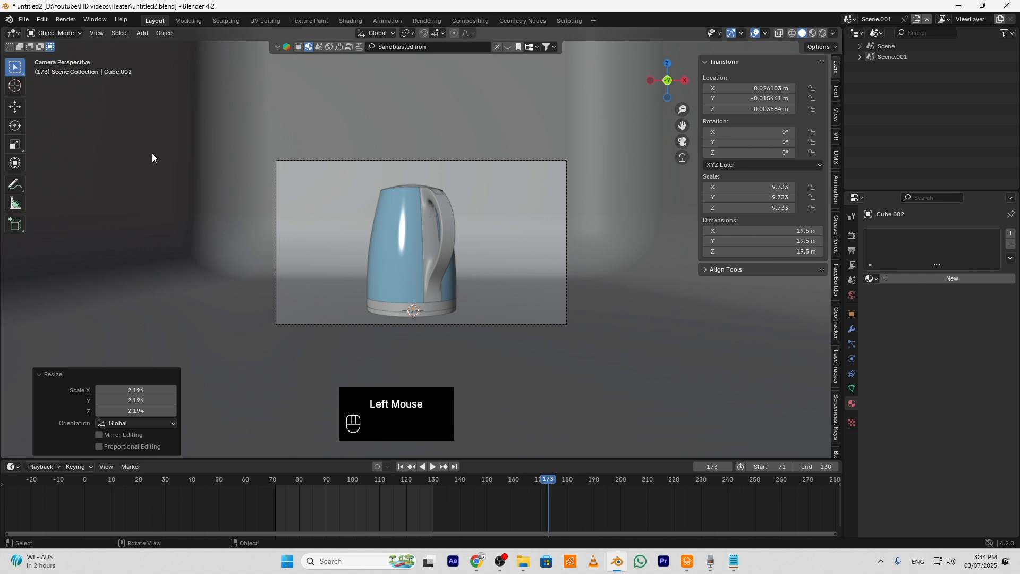
# Show the scene in Material Preview, lock the camera to the view and reframe the kettle from a raised angle with its handle in profile
pyautogui.click(812, 34)
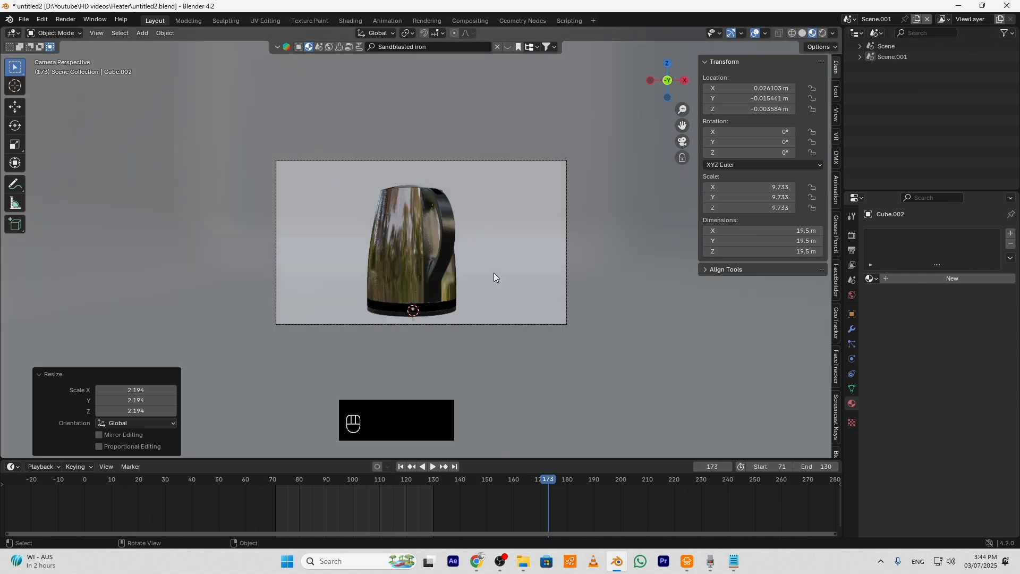
pyautogui.click(836, 118)
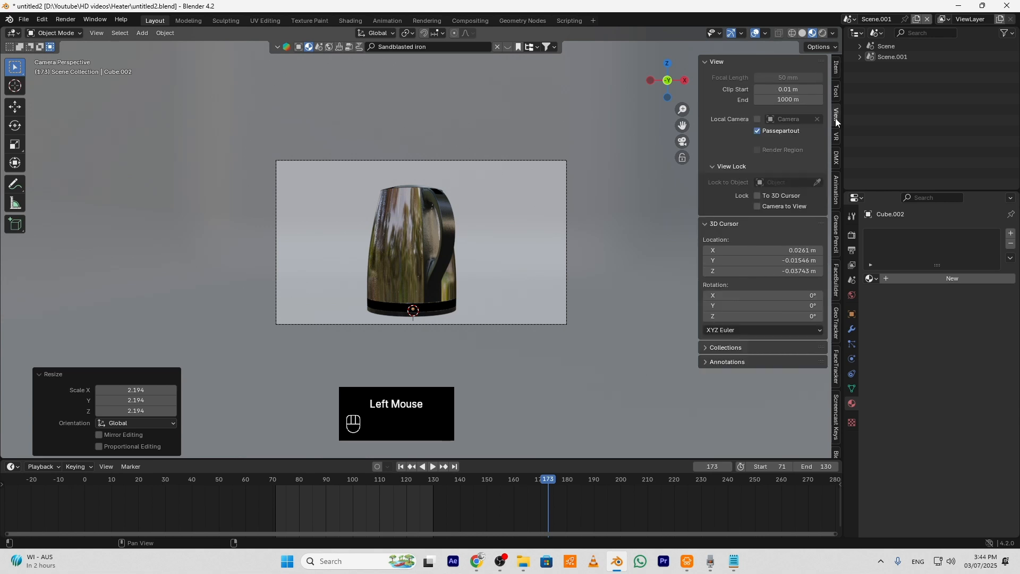
pyautogui.click(769, 205)
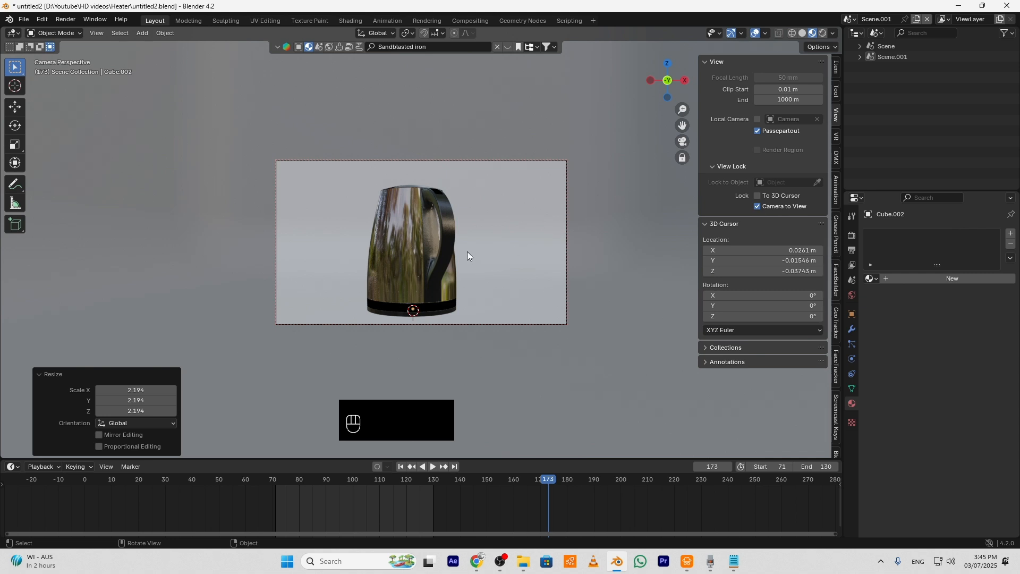
pyautogui.keyDown('shift'); pyautogui.moveTo(468, 251); pyautogui.dragTo(473, 252, button='middle'); pyautogui.keyUp('shift')
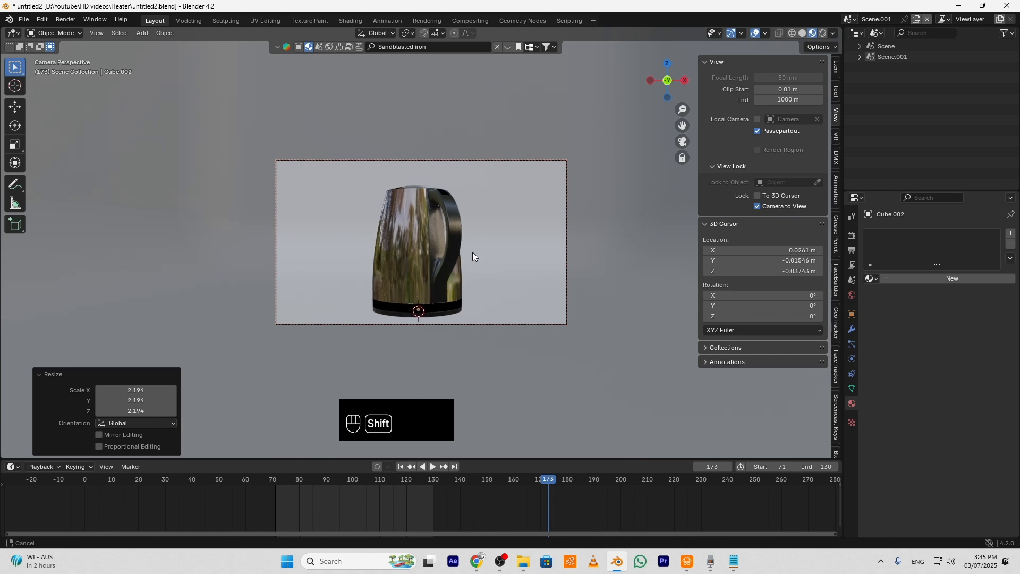
pyautogui.moveTo(473, 252); pyautogui.dragTo(505, 269, button='middle')
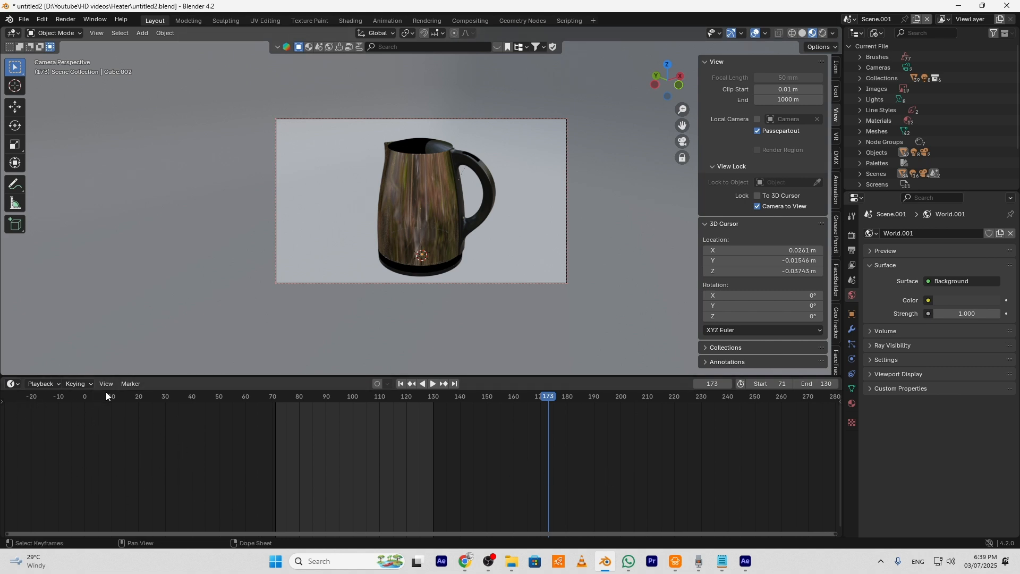
# Turn the timeline area into a Shader Editor and show the World shader nodes
pyautogui.click(40, 385)
pyautogui.moveTo(21, 385)
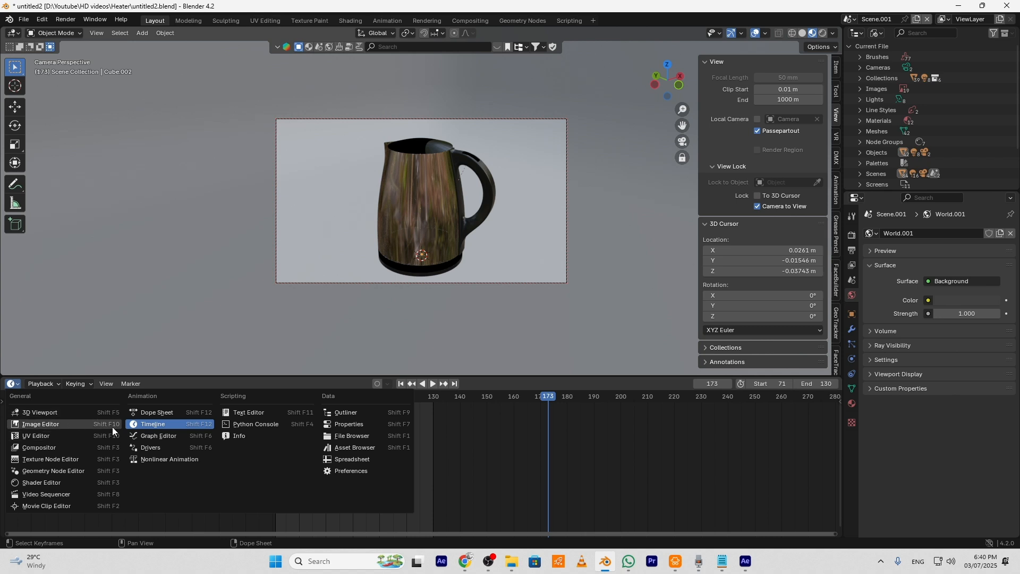
pyautogui.click(43, 481)
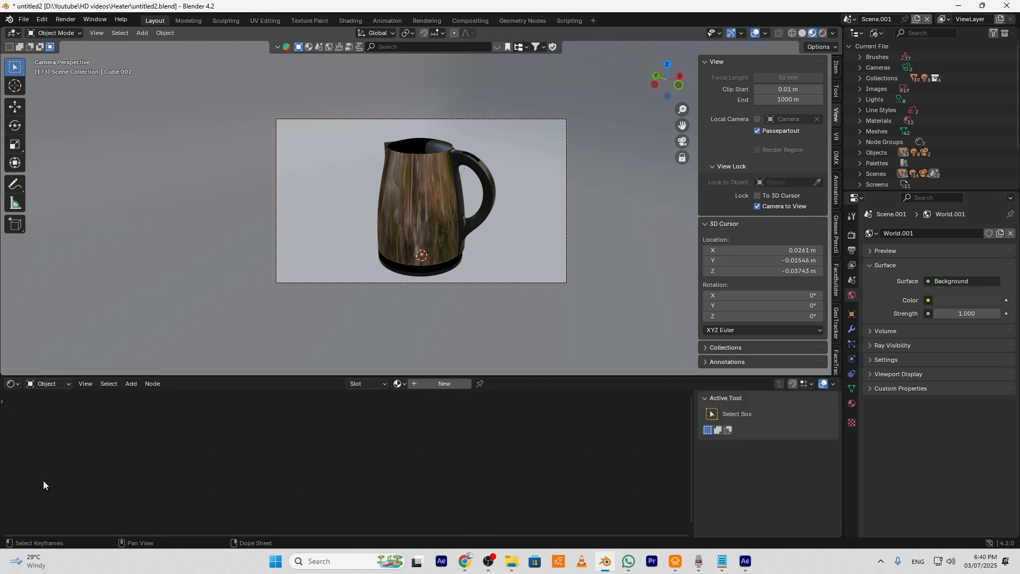
pyautogui.click(49, 384)
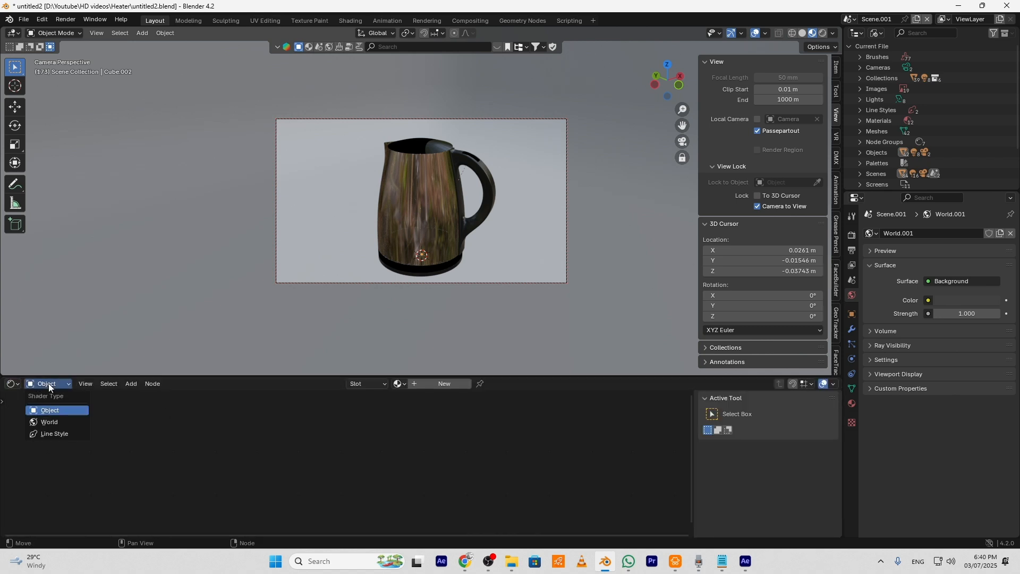
pyautogui.click(58, 424)
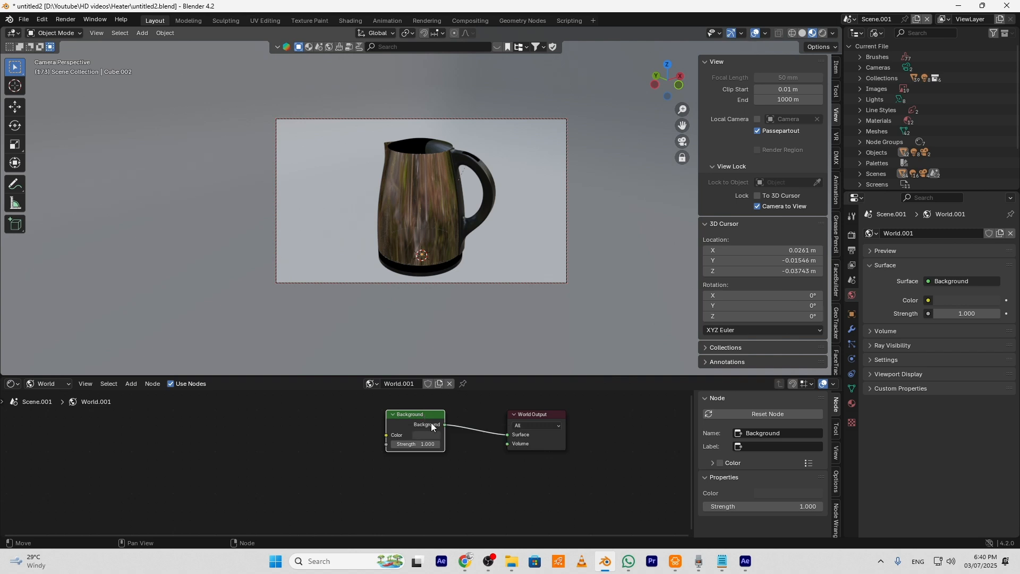
# Replace the World's Background node with an Image Texture node and link its Color output to the World Output's Surface
pyautogui.moveTo(427, 422); pyautogui.dragTo(375, 430)
pyautogui.press('x')
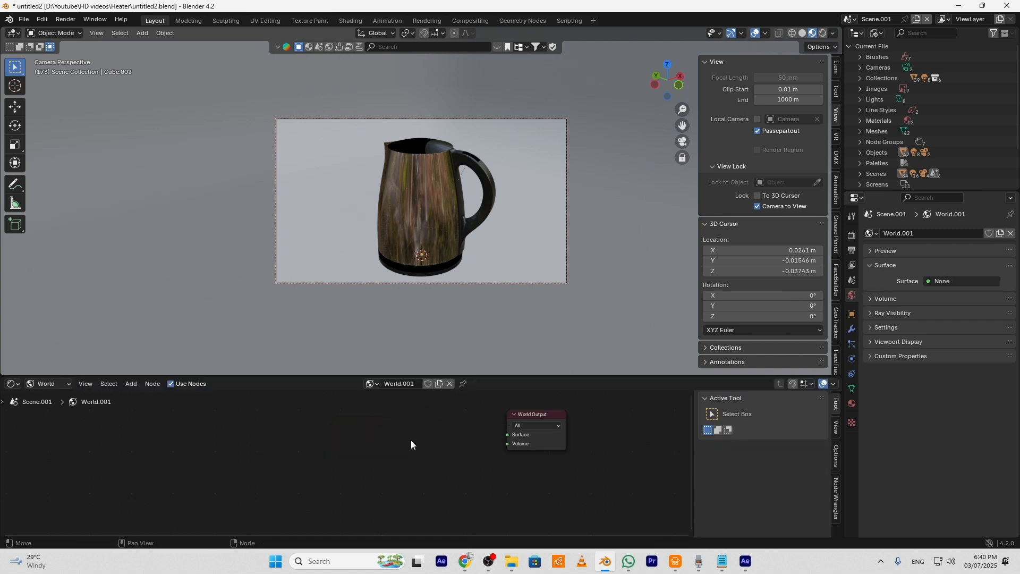
pyautogui.hotkey('shift', 'a')
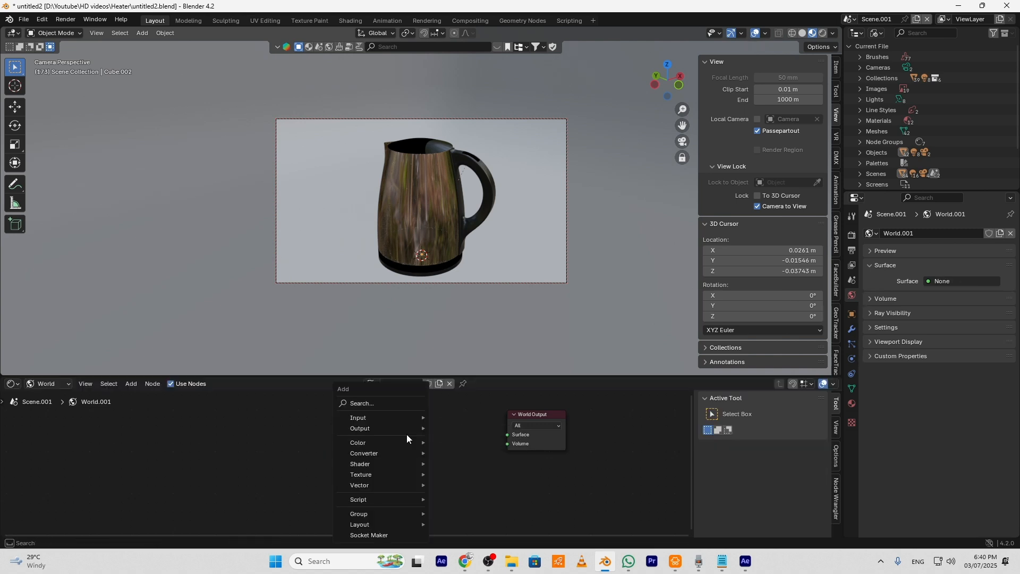
pyautogui.click(392, 404)
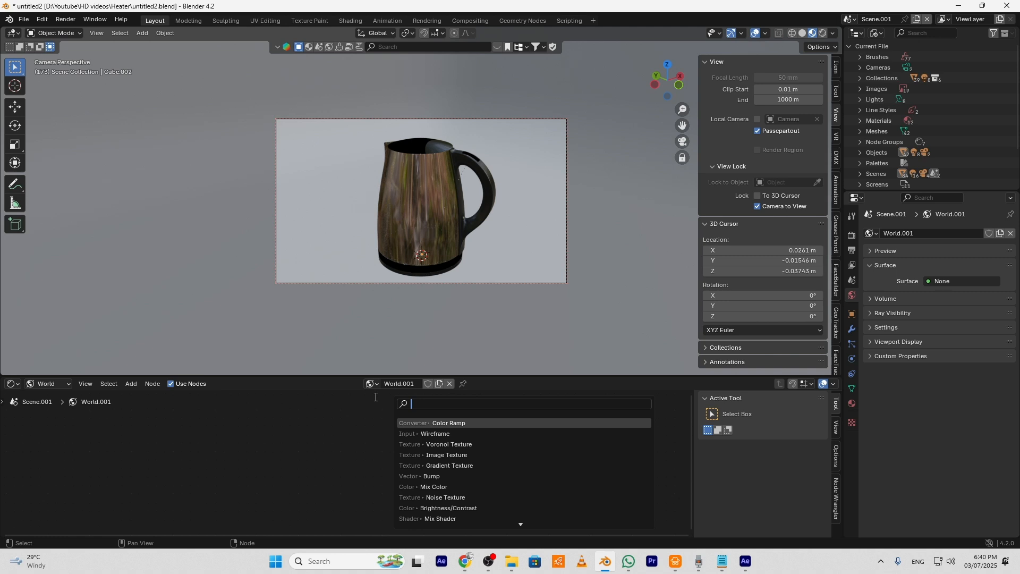
pyautogui.write('imag')
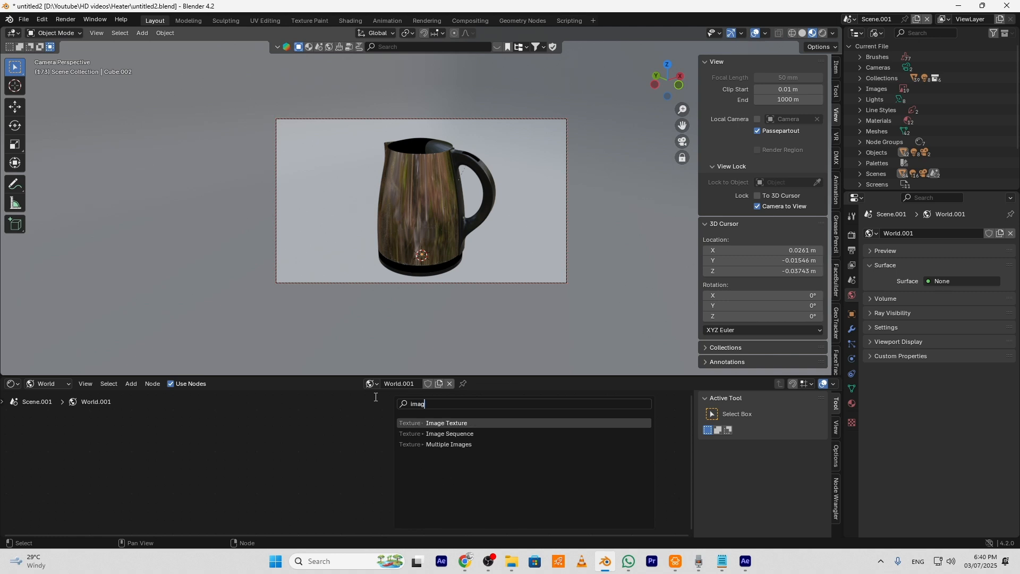
pyautogui.press('Down')
pyautogui.press('Down')
pyautogui.press('Up')
pyautogui.press('Up')
pyautogui.press('Return')
pyautogui.click(322, 413)
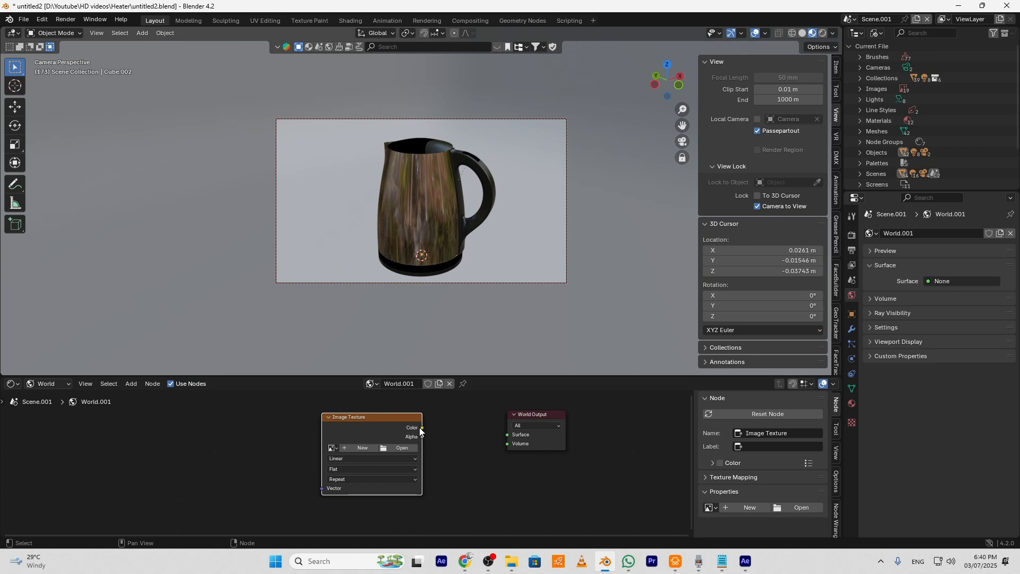
pyautogui.moveTo(422, 427); pyautogui.dragTo(504, 433)
# Load studio_small_09_4k.exr from D:\HDRI into the Image Texture node and show the viewport in Rendered shading
pyautogui.click(398, 448)
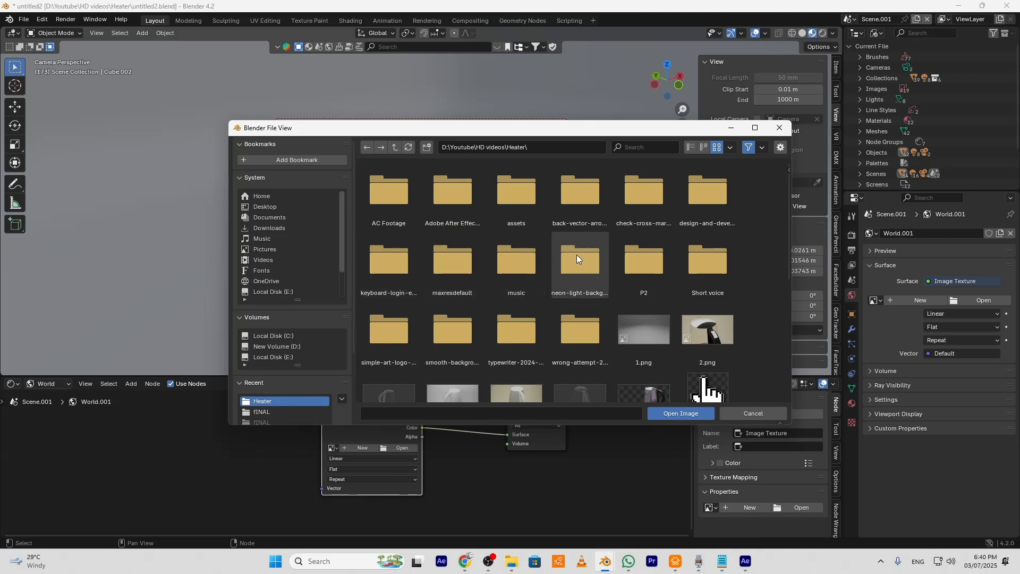
pyautogui.click(279, 346)
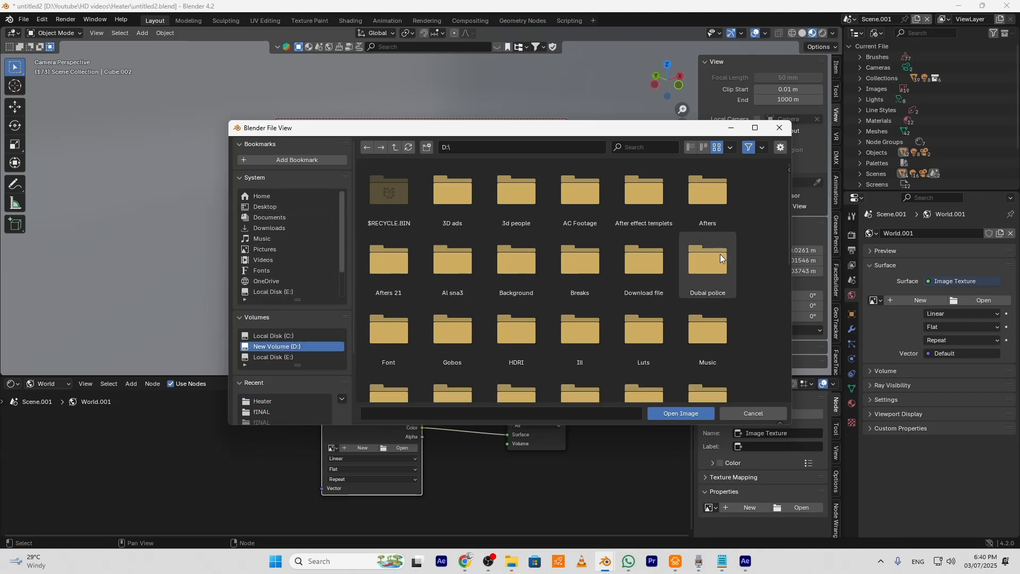
pyautogui.doubleClick(503, 337)
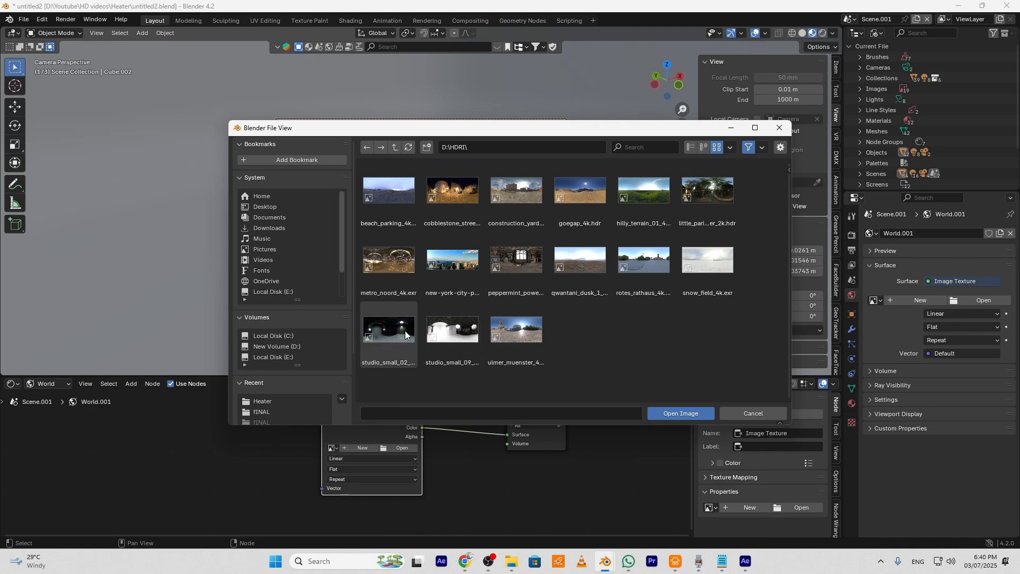
pyautogui.doubleClick(455, 329)
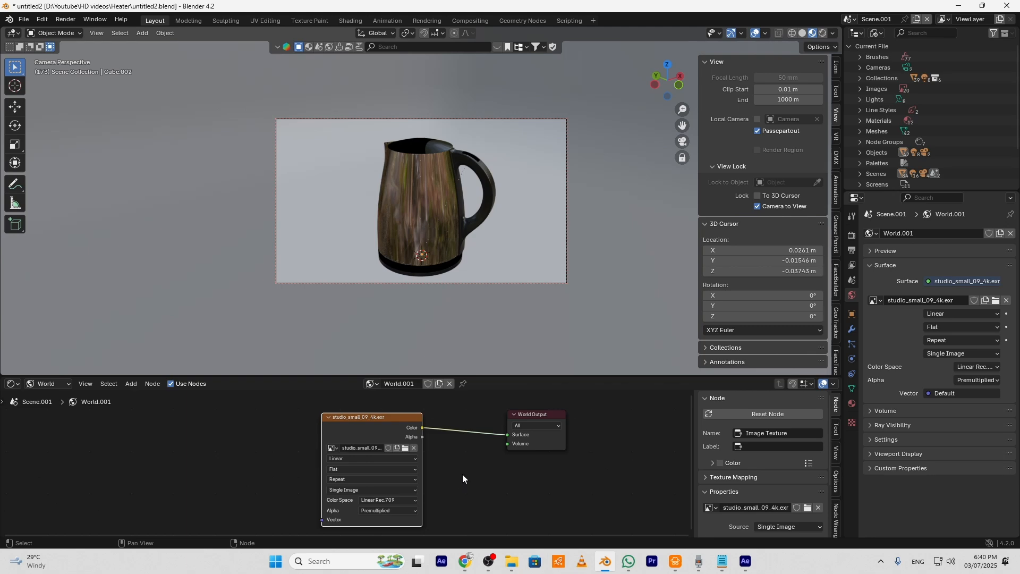
pyautogui.click(822, 33)
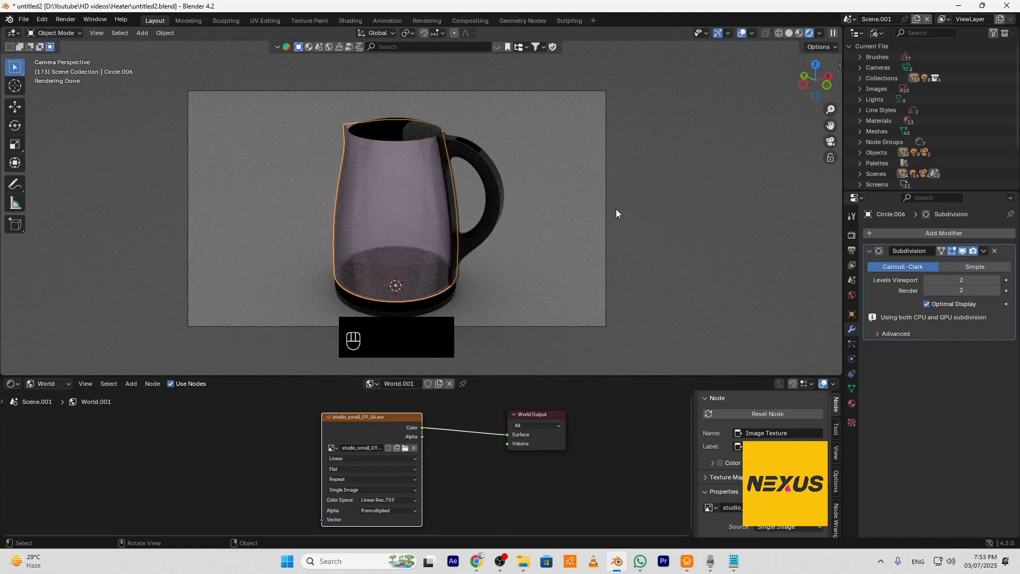
# In Solid shading, snap the 3D cursor to a vertex on the spout side of the kettle body's upper half
pyautogui.click(789, 33)
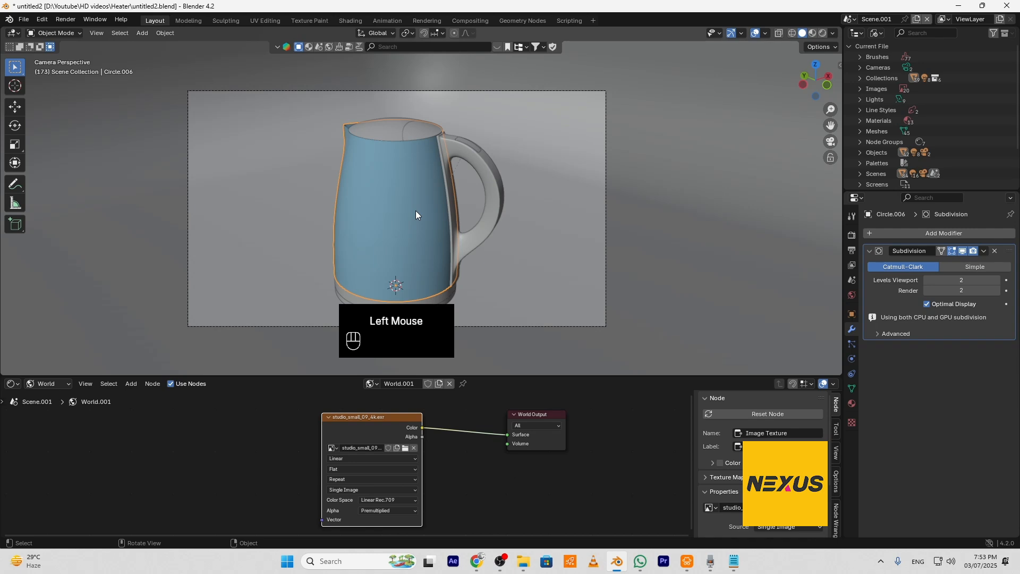
pyautogui.press('Tab')
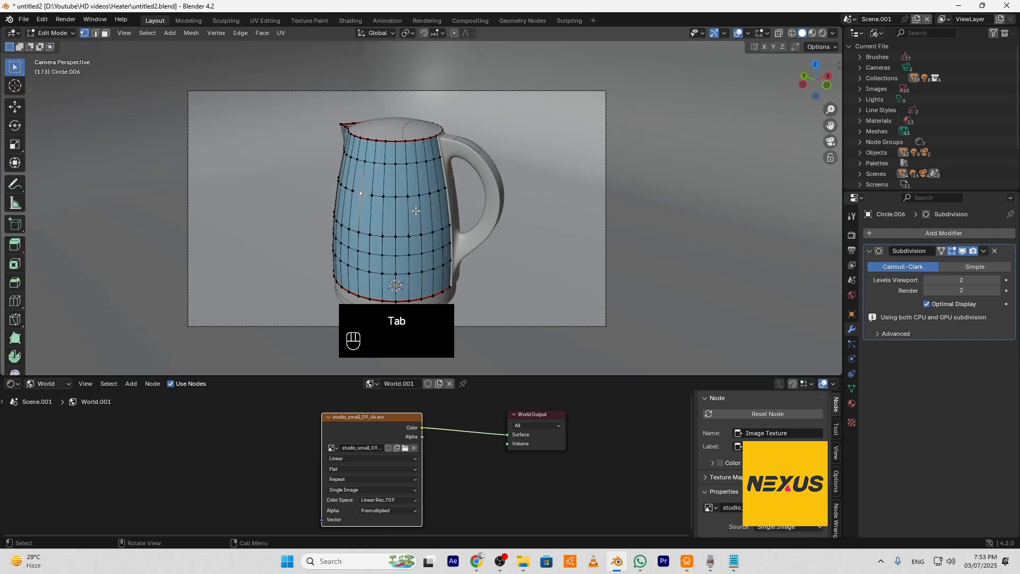
pyautogui.click(362, 195)
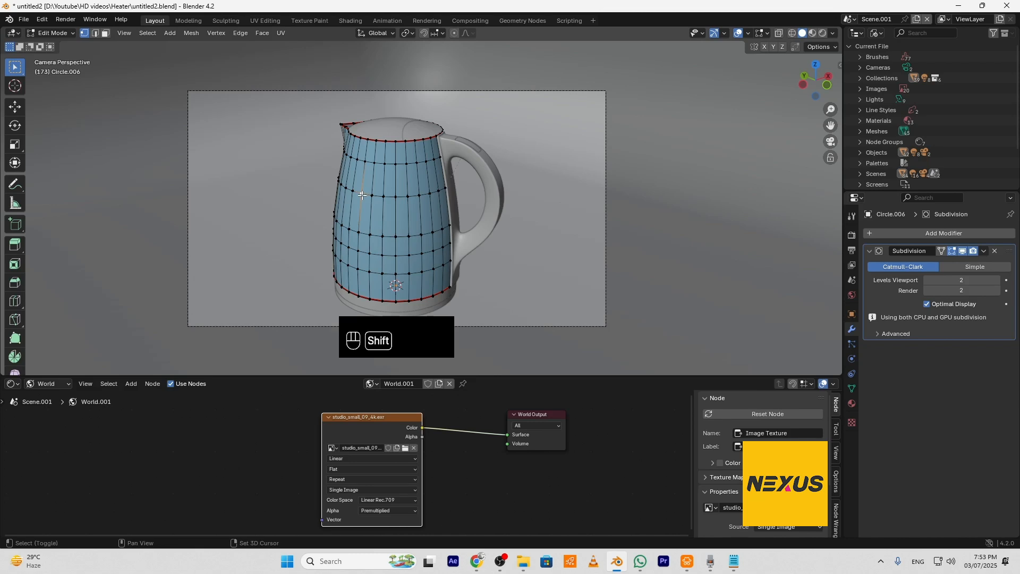
pyautogui.hotkey('shift', 's')
pyautogui.click(363, 258)
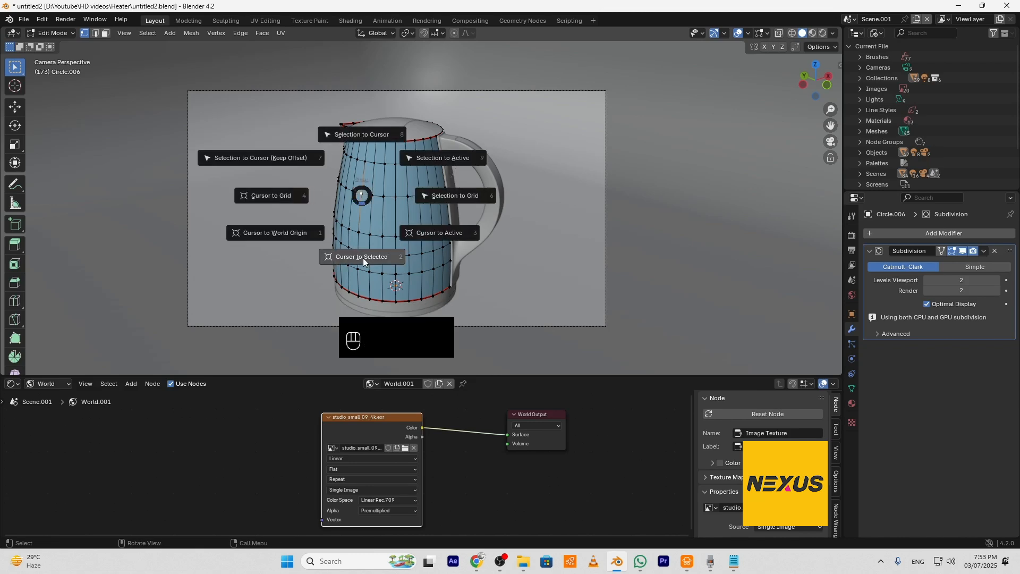
pyautogui.press('Tab')
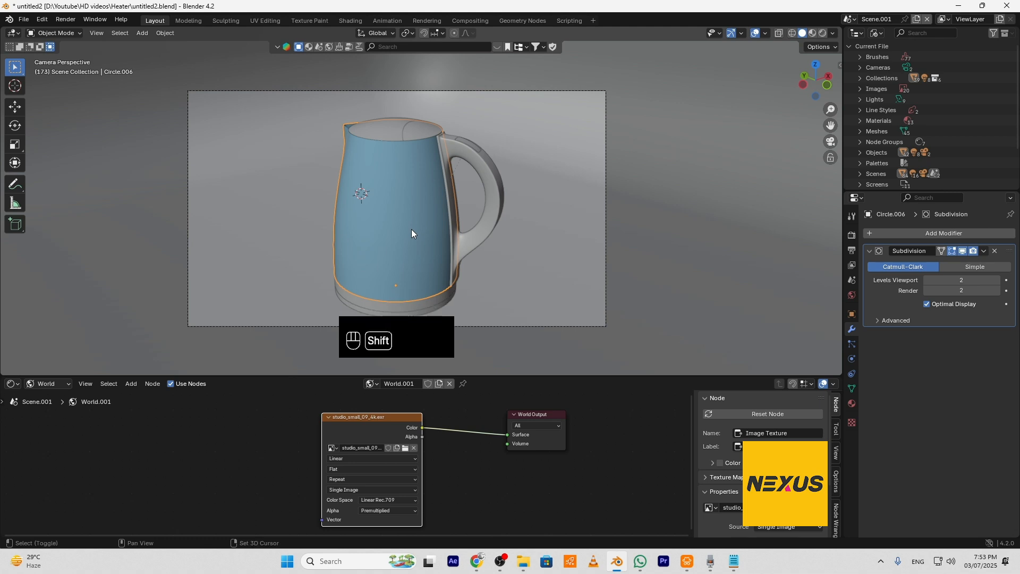
# Import Numbers.png from the Heater folder as an image mesh plane at the 3D cursor
pyautogui.hotkey('shift', 'a')
pyautogui.moveTo(411, 229)
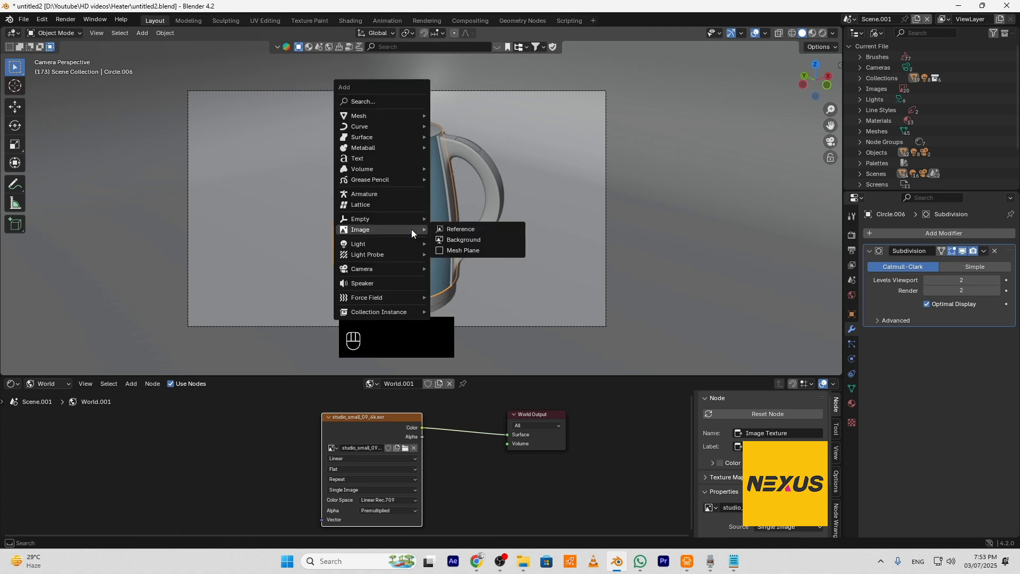
pyautogui.click(465, 251)
pyautogui.scroll(-5, 501, 305)
pyautogui.scroll(-3, 510, 291)
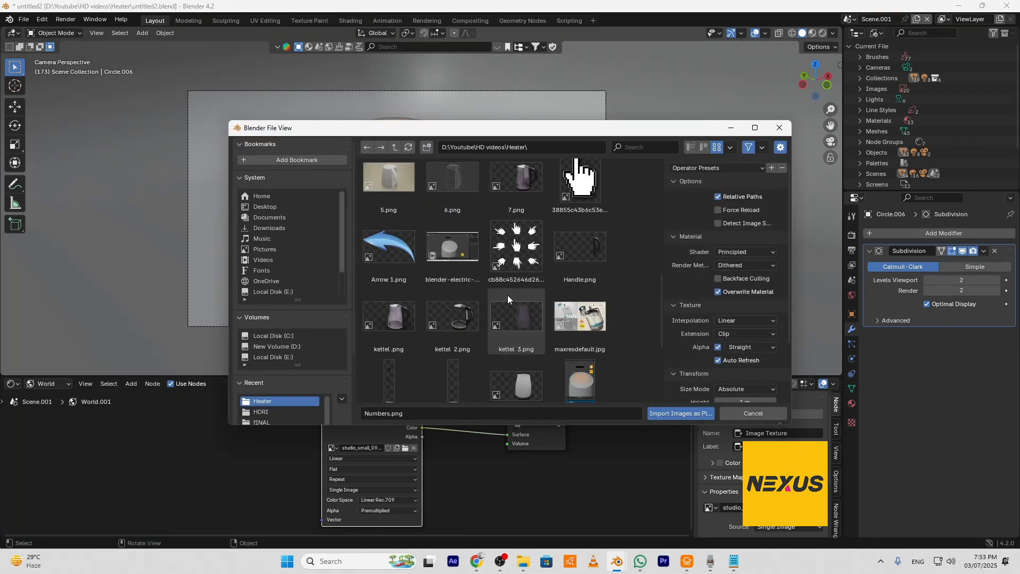
pyautogui.scroll(-2, 508, 295)
pyautogui.click(444, 309)
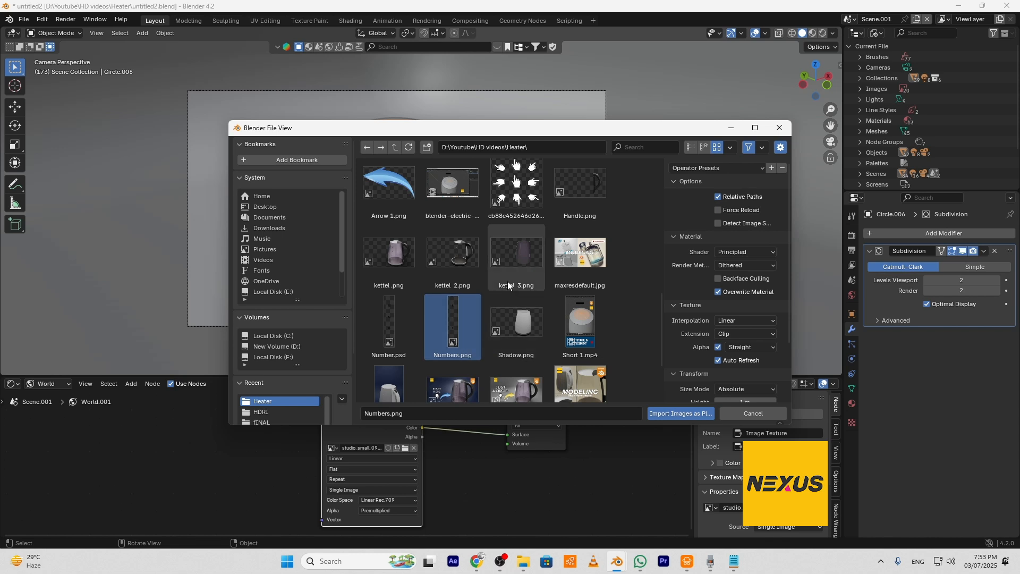
pyautogui.click(678, 413)
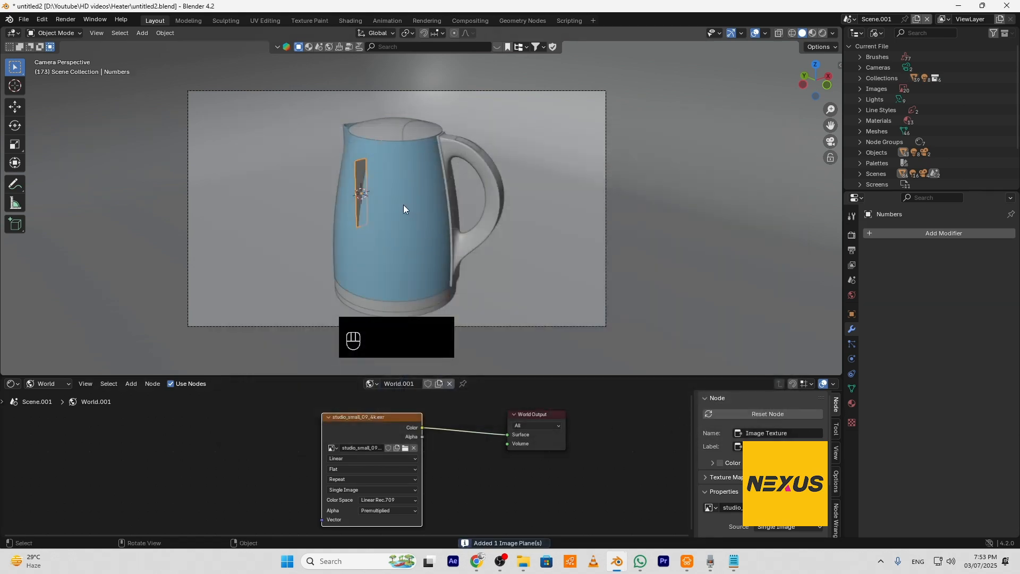
# Scale the Numbers plane up uniformly by about 2.092 and lower it along Z by about 0.372 m
pyautogui.press('s')
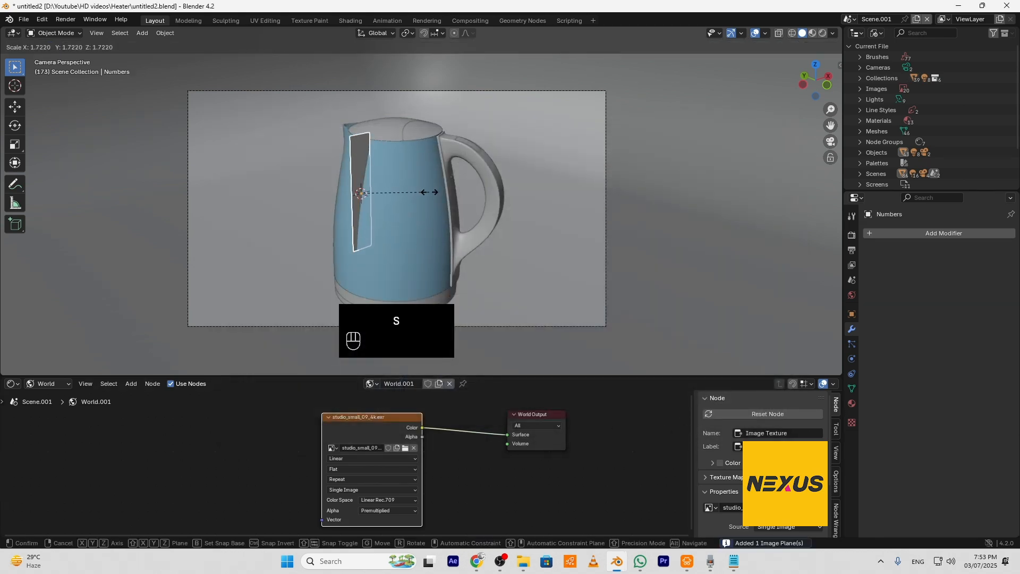
pyautogui.click(445, 186)
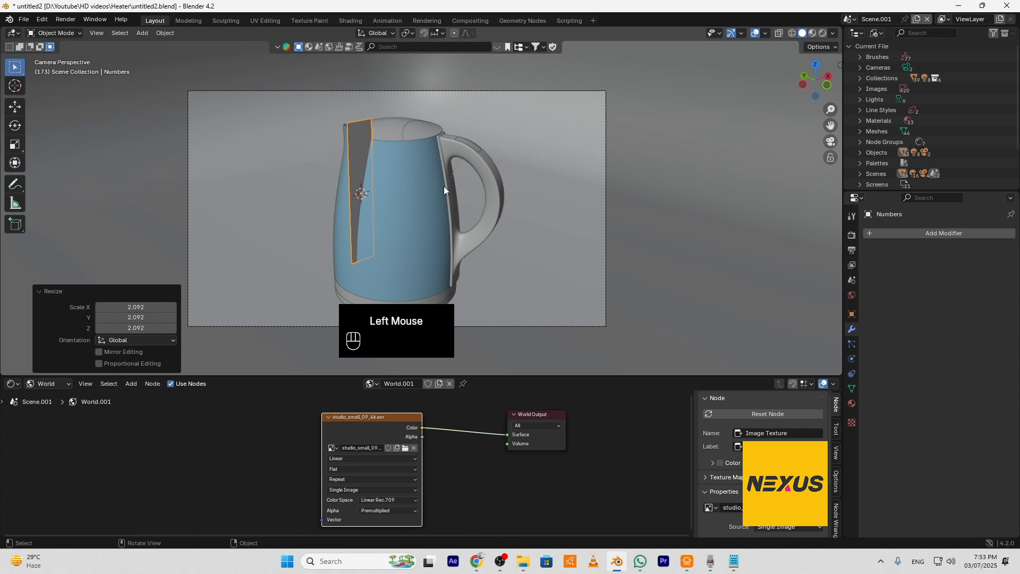
pyautogui.press('g')
pyautogui.press('z')
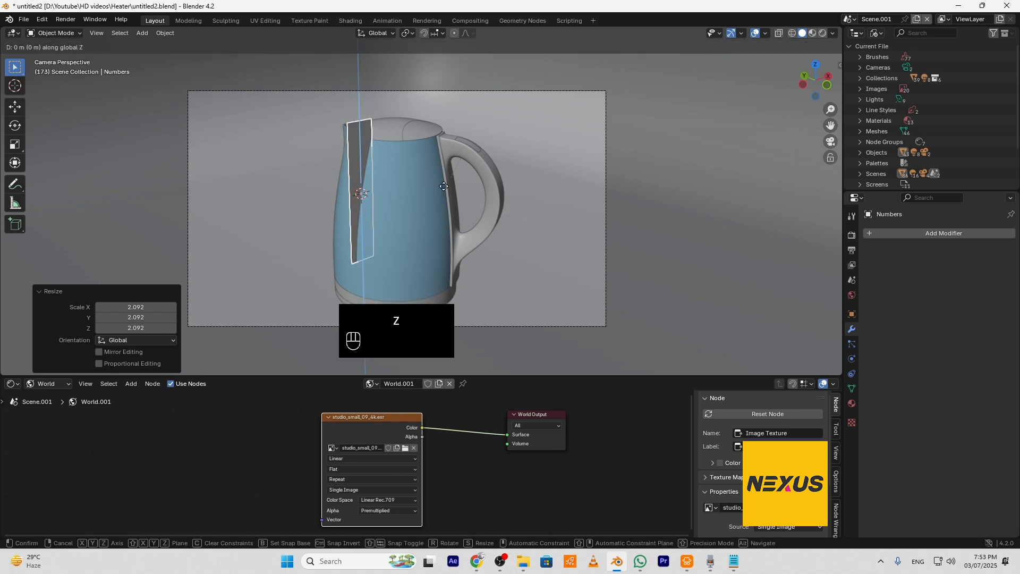
pyautogui.click(439, 210)
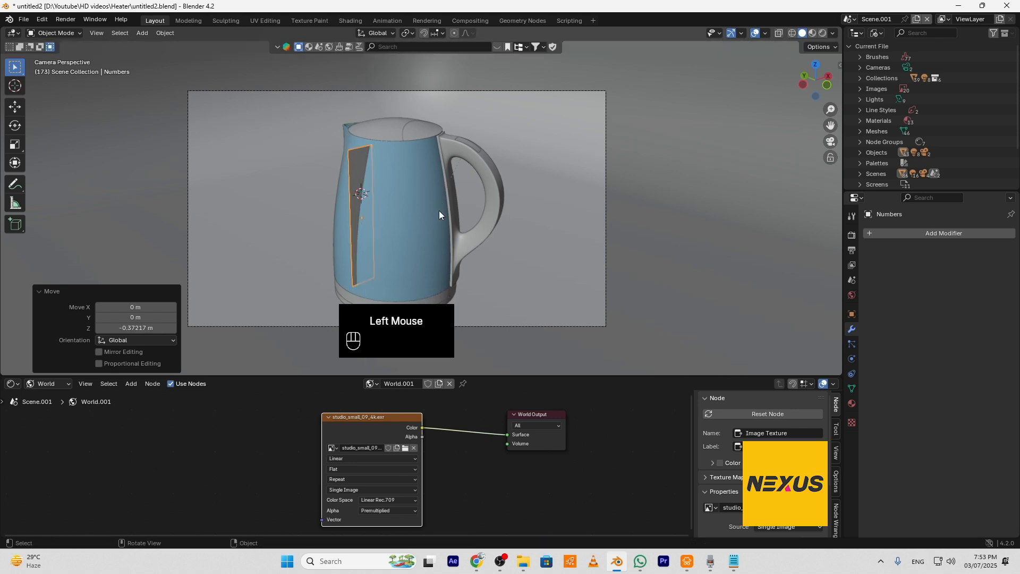
# Rotate the Numbers plane about 95.5° around the Z axis so it follows the kettle's side
pyautogui.press('r')
pyautogui.press('z')
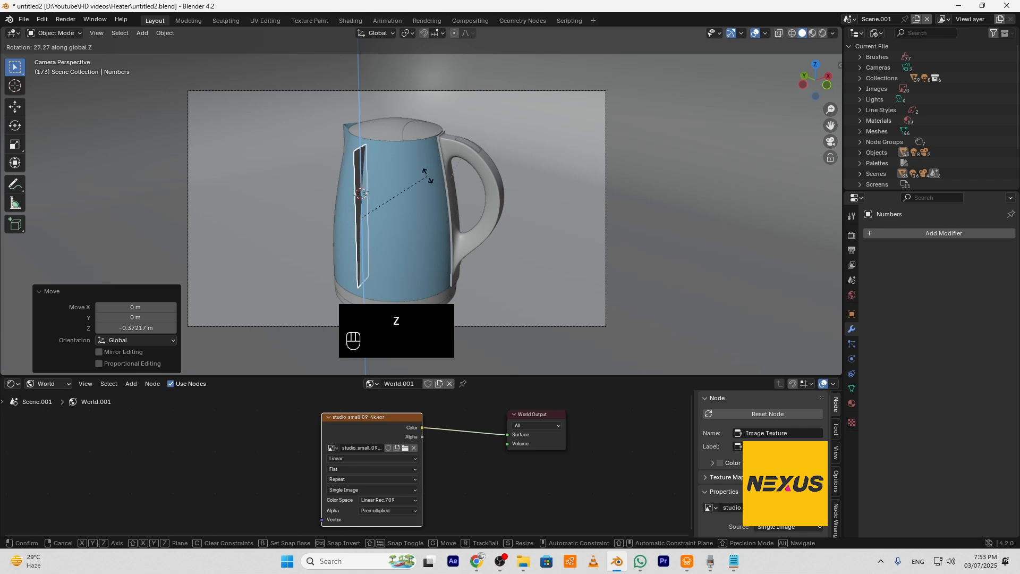
pyautogui.click(353, 173)
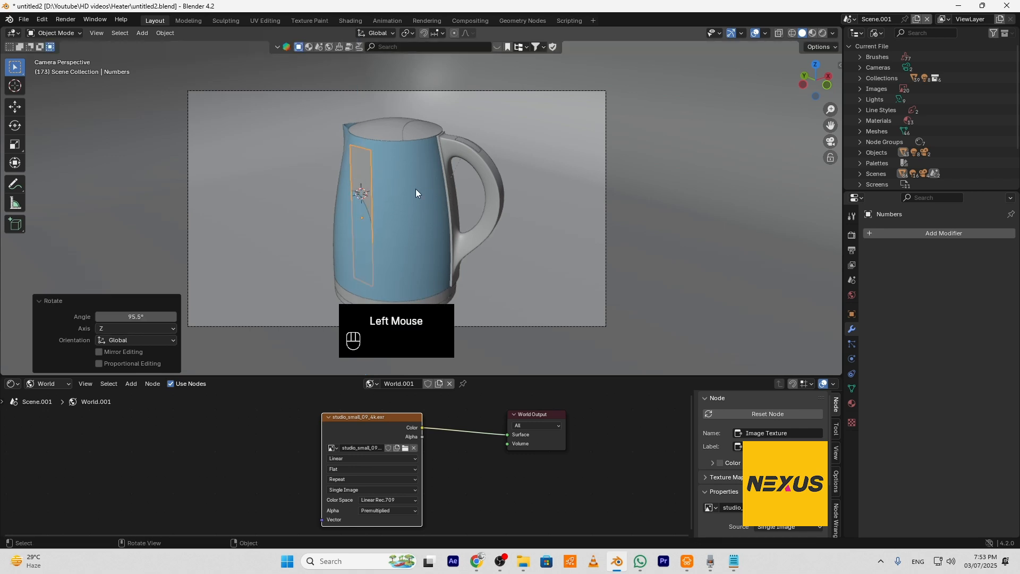
# Add 14 evenly spaced horizontal loop cuts to the Numbers plane without sliding them
pyautogui.press('Tab')
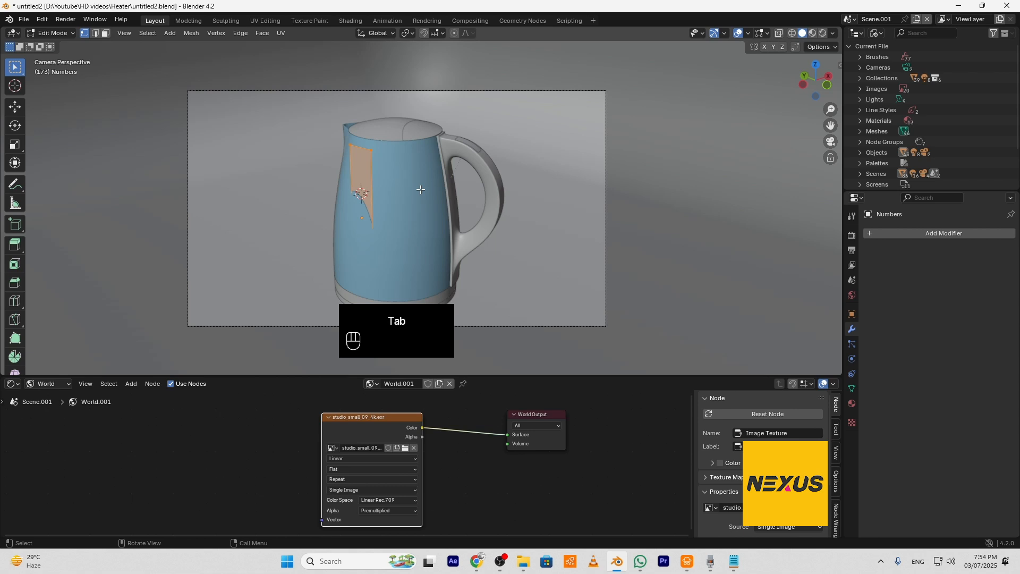
pyautogui.hotkey('ctrl', 'r')
pyautogui.scroll(3, 364, 186)
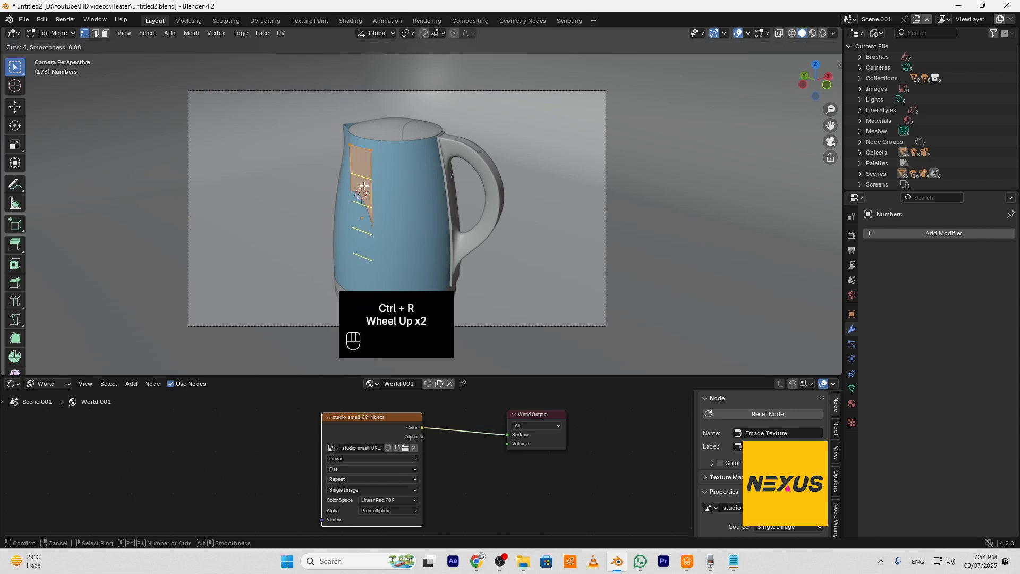
pyautogui.scroll(6, 364, 186)
pyautogui.click(363, 185)
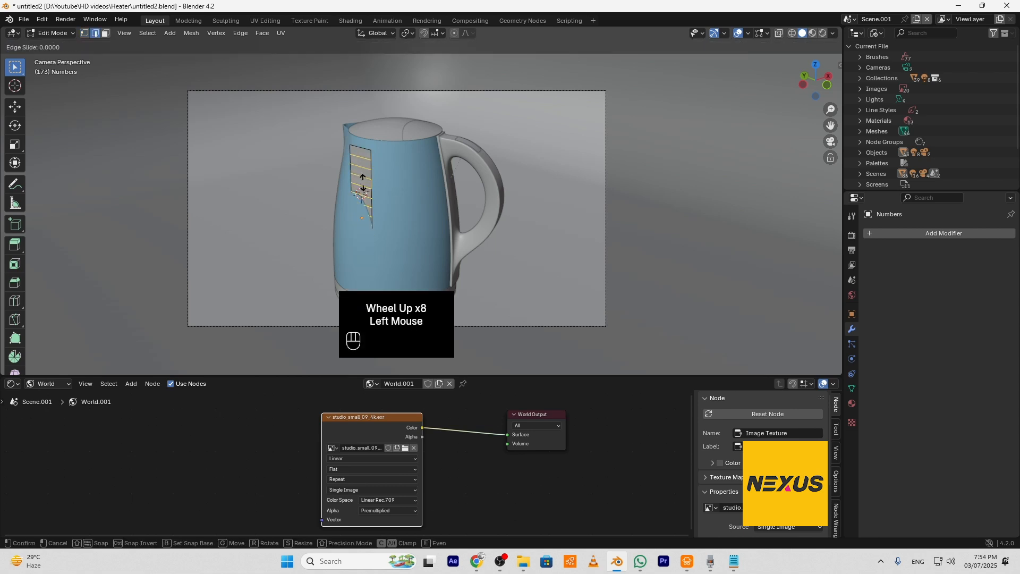
pyautogui.click(363, 185)
pyautogui.hotkey('ctrl', 'r')
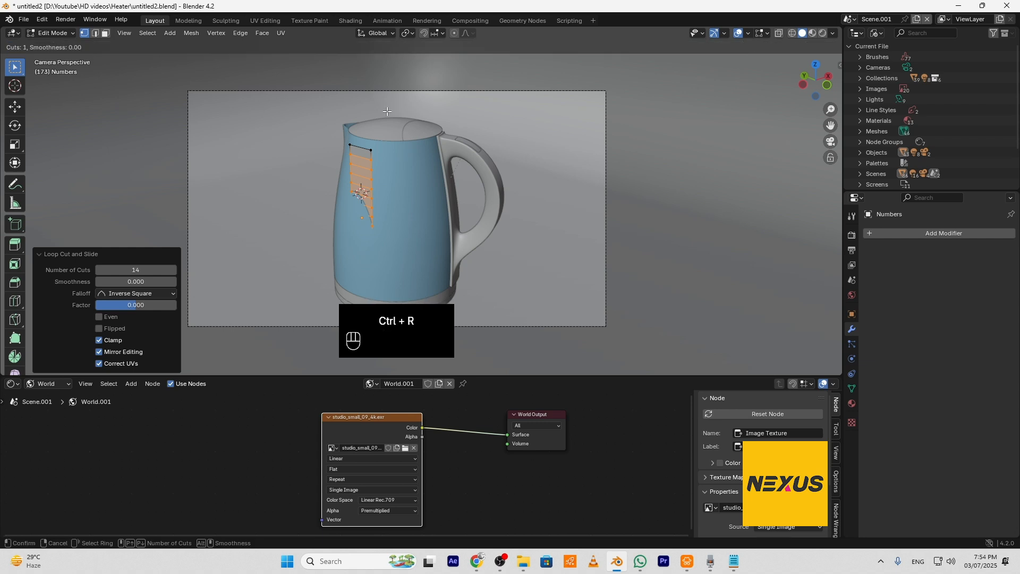
pyautogui.click(359, 146)
pyautogui.scroll(2, 357, 146)
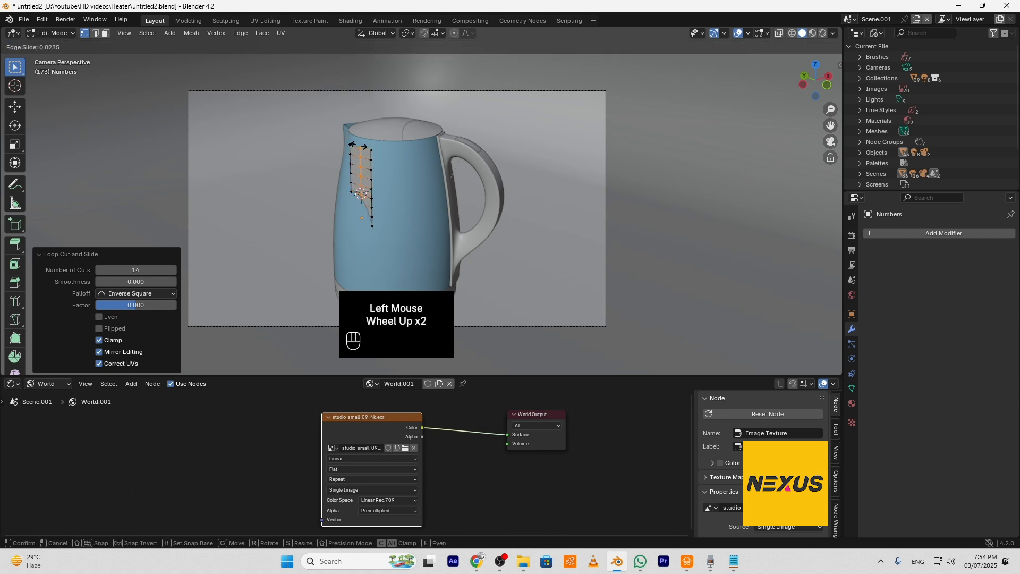
pyautogui.hotkey('ctrl', 'z')
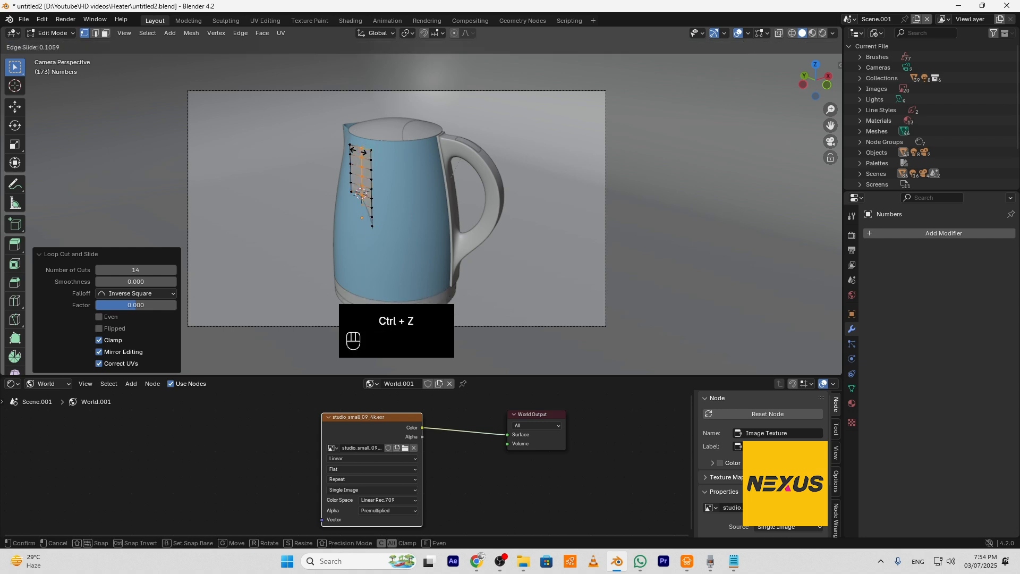
pyautogui.press('Escape')
pyautogui.hotkey('ctrl', 'z')
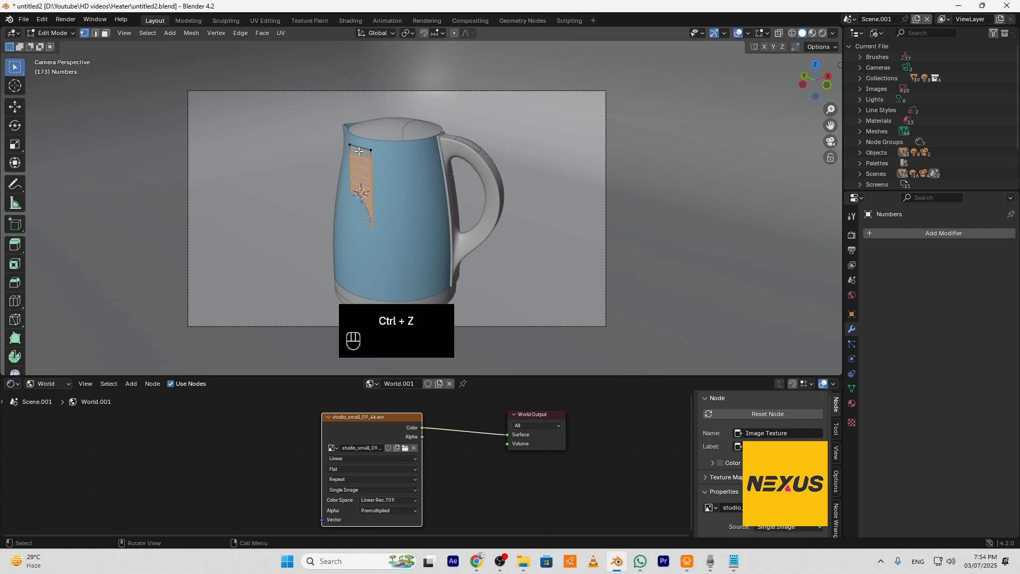
# Add 8 evenly spaced vertical loop cuts to the Numbers plane without sliding them, and return to Object Mode
pyautogui.press('ctrl')
pyautogui.hotkey('ctrl', 'r')
pyautogui.scroll(4, 359, 152)
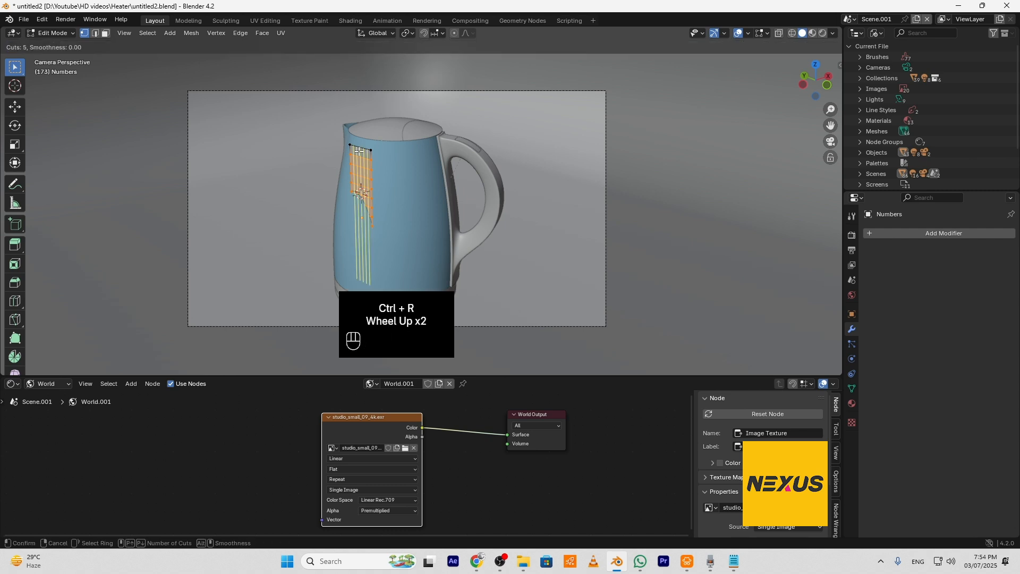
pyautogui.click(357, 151)
pyautogui.click(358, 152)
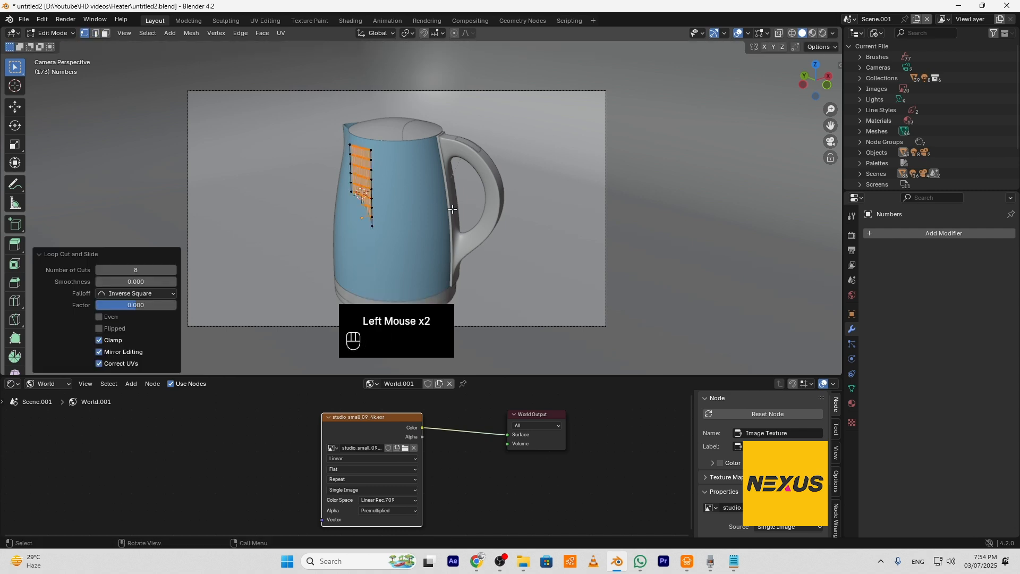
pyautogui.press('Tab')
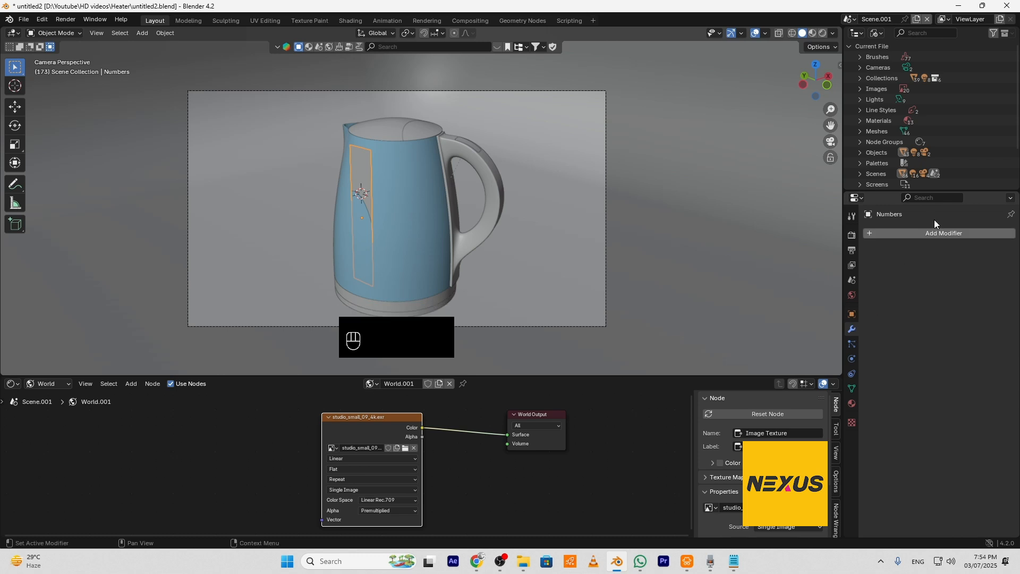
# Add a Shrinkwrap modifier to the Numbers plane with the kettle's body (Circle.006) as its target
pyautogui.click(941, 234)
pyautogui.click(913, 238)
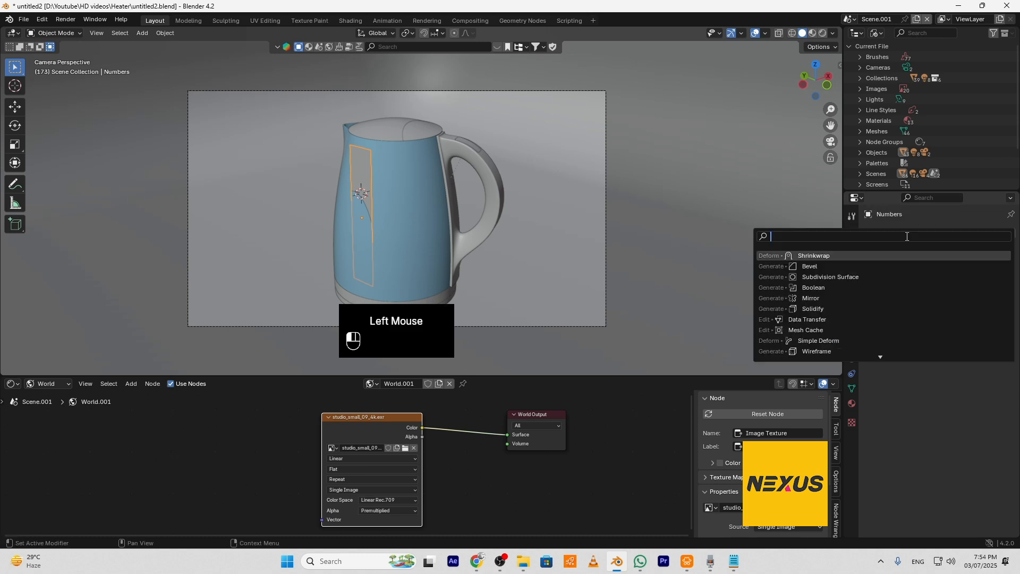
pyautogui.click(841, 253)
pyautogui.click(996, 294)
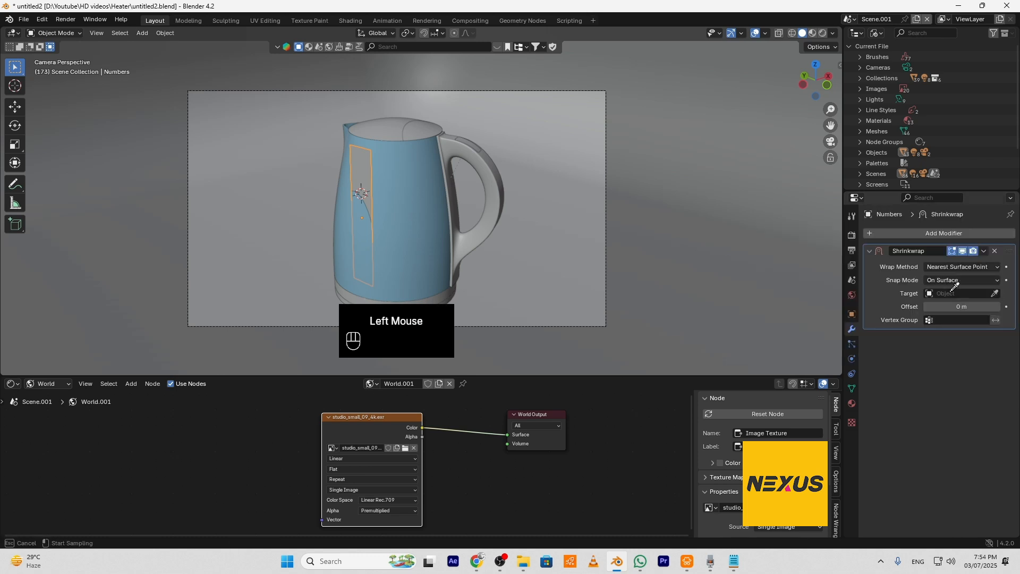
pyautogui.click(422, 199)
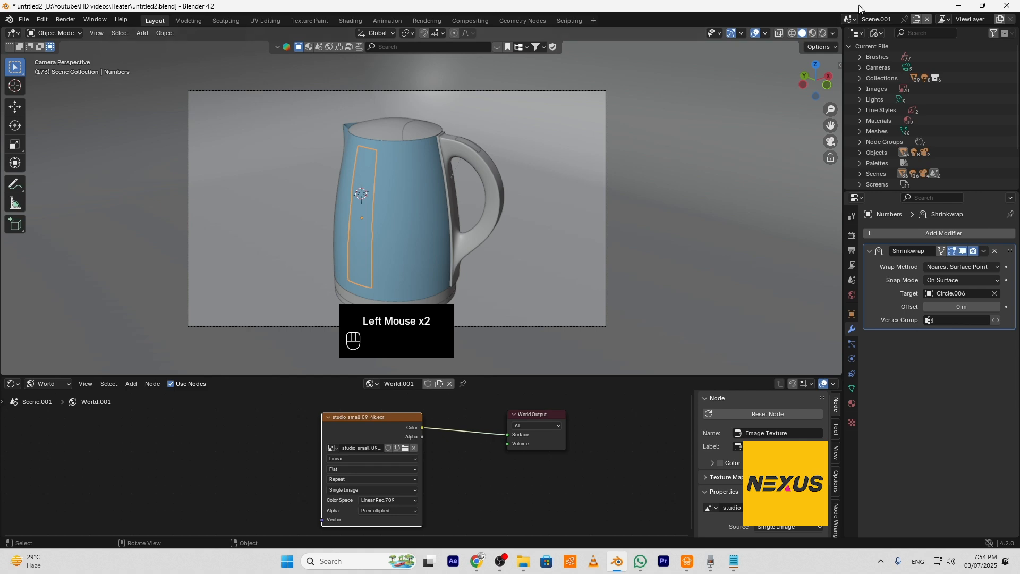
# Display the scene in rendered shading and rotate the Numbers plane 180° around the global Z axis
pyautogui.click(823, 33)
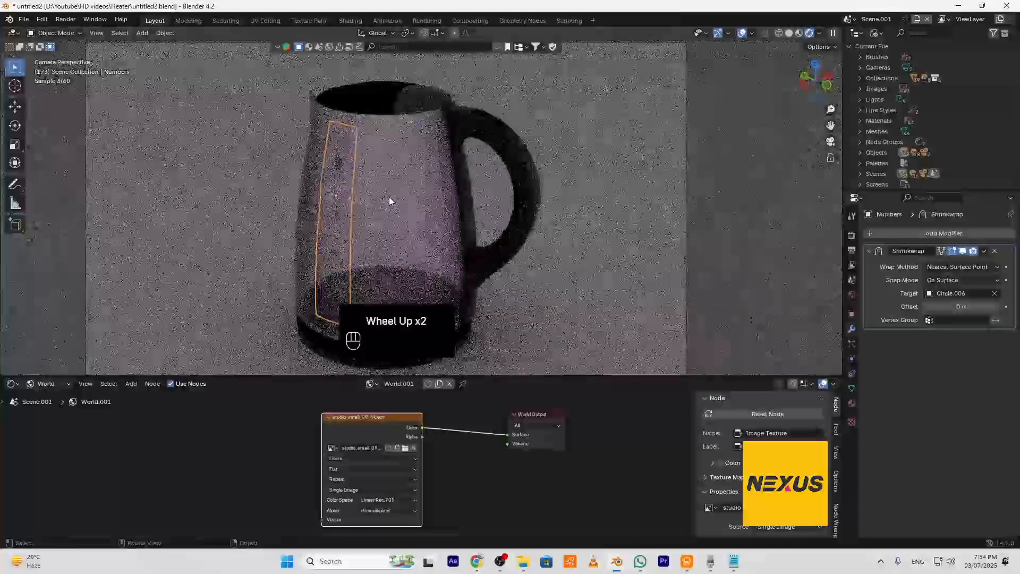
pyautogui.scroll(1, 389, 201)
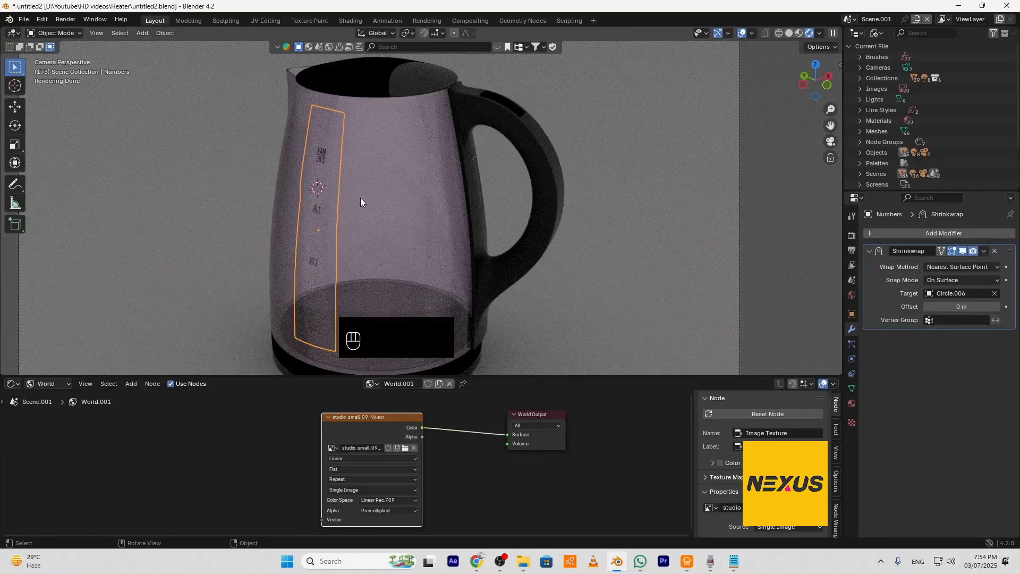
pyautogui.press('r')
pyautogui.press('z')
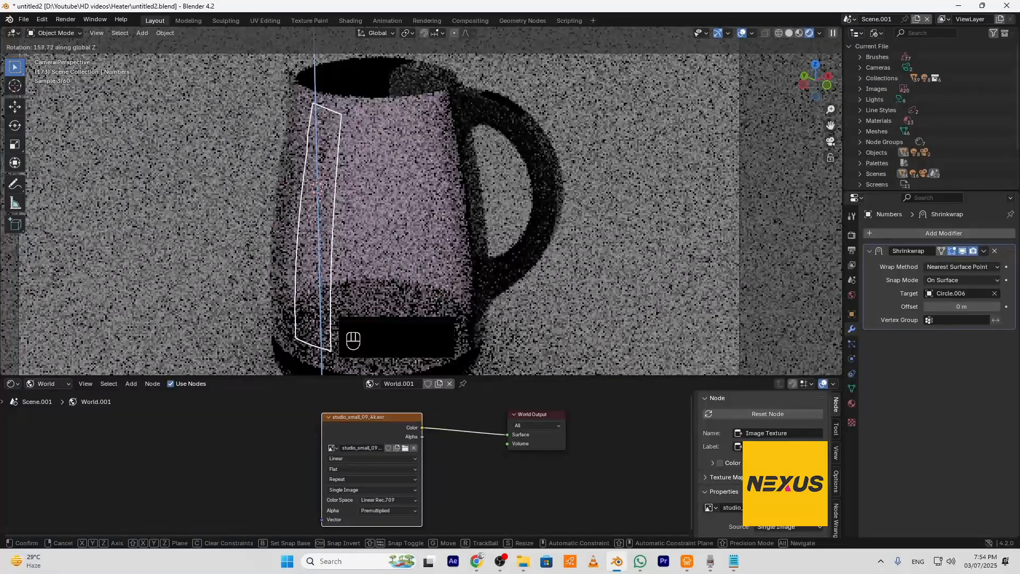
pyautogui.click(317, 187)
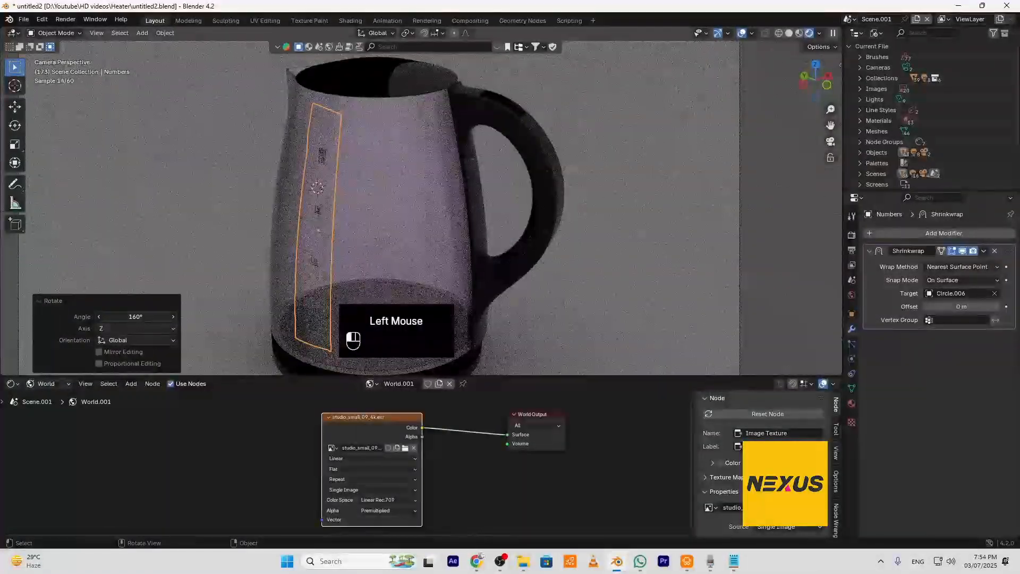
pyautogui.moveTo(135, 316); pyautogui.dragTo(144, 316)
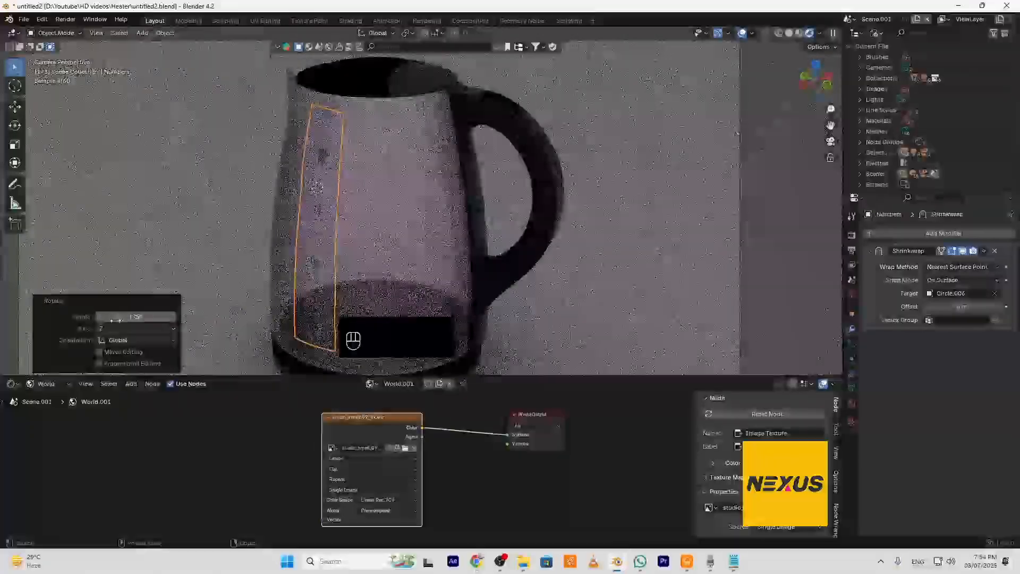
pyautogui.click(151, 315)
pyautogui.write('1')
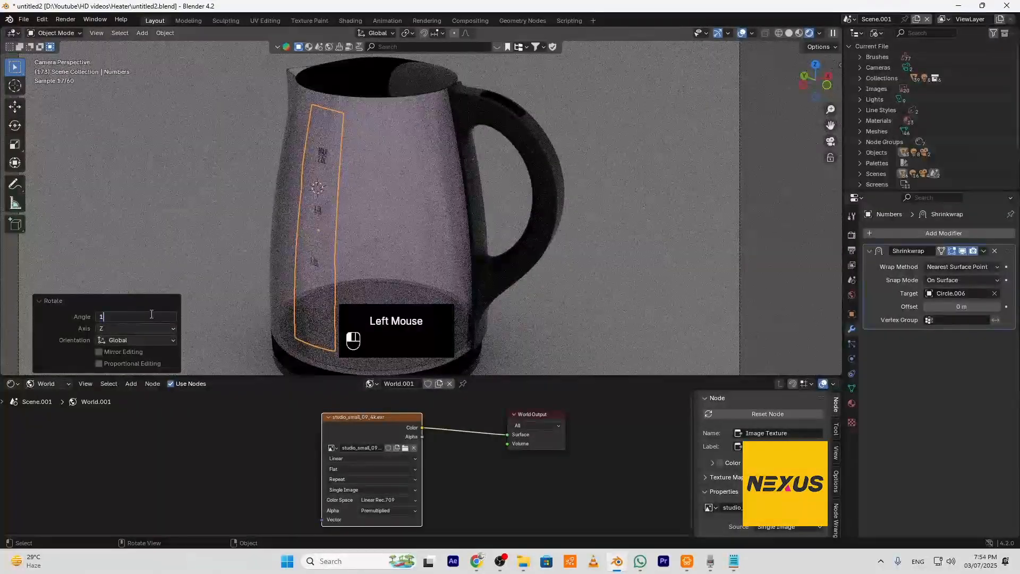
pyautogui.write('80')
pyautogui.press('Return')
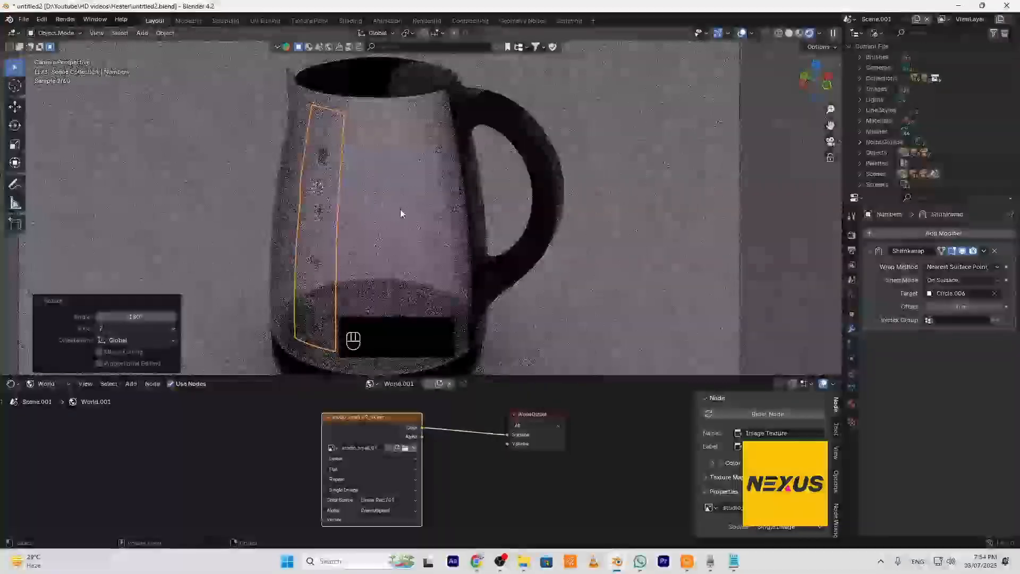
pyautogui.scroll(-3, 681, 210)
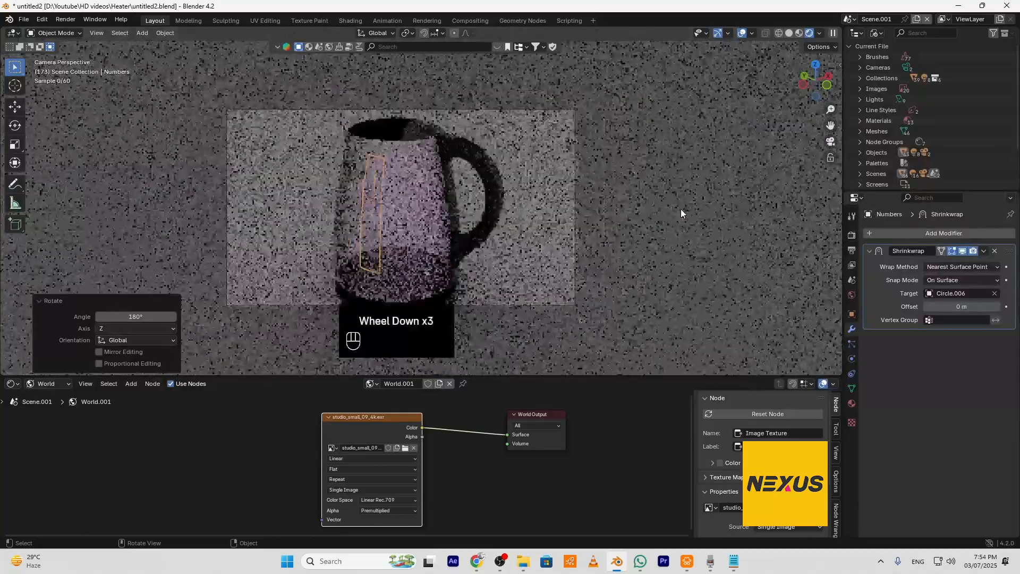
pyautogui.click(682, 281)
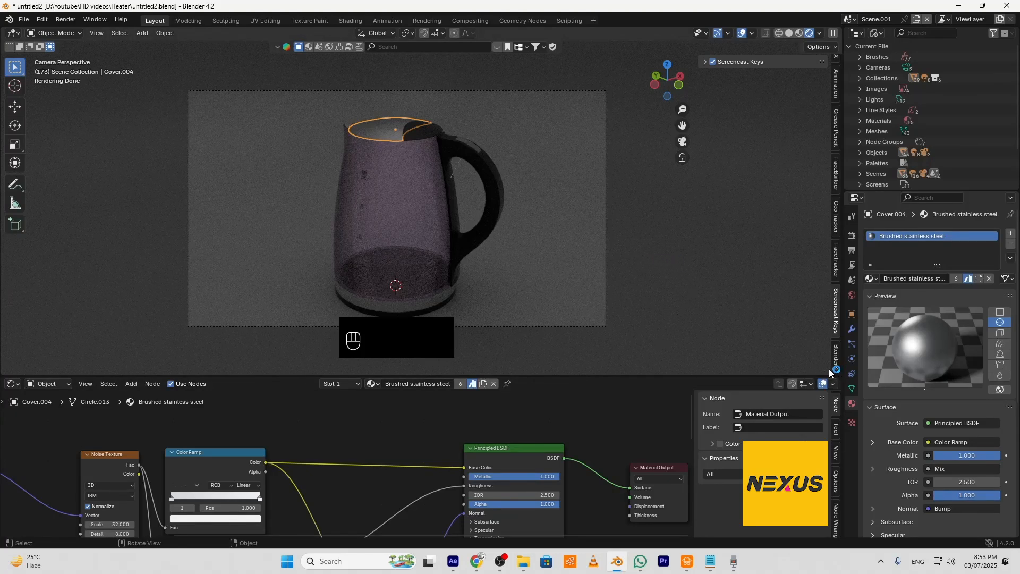
# Hide the viewport's sidebar and split the 3D view into two side-by-side views, taking the solid-shaded one out of the camera view
pyautogui.press('n')
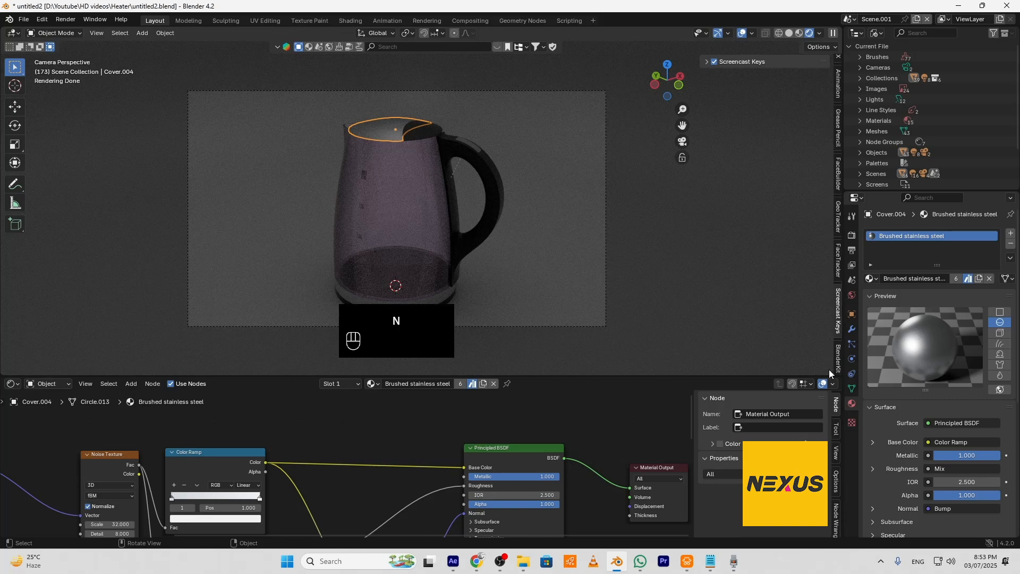
pyautogui.moveTo(842, 370); pyautogui.dragTo(459, 354)
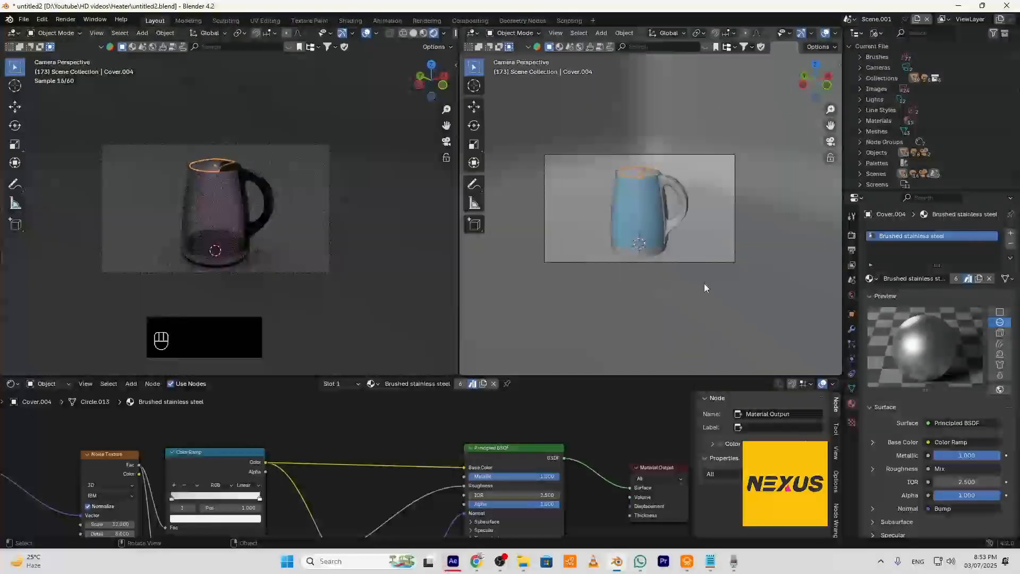
pyautogui.moveTo(703, 283); pyautogui.dragTo(693, 333, button='middle')
pyautogui.scroll(1, 651, 296)
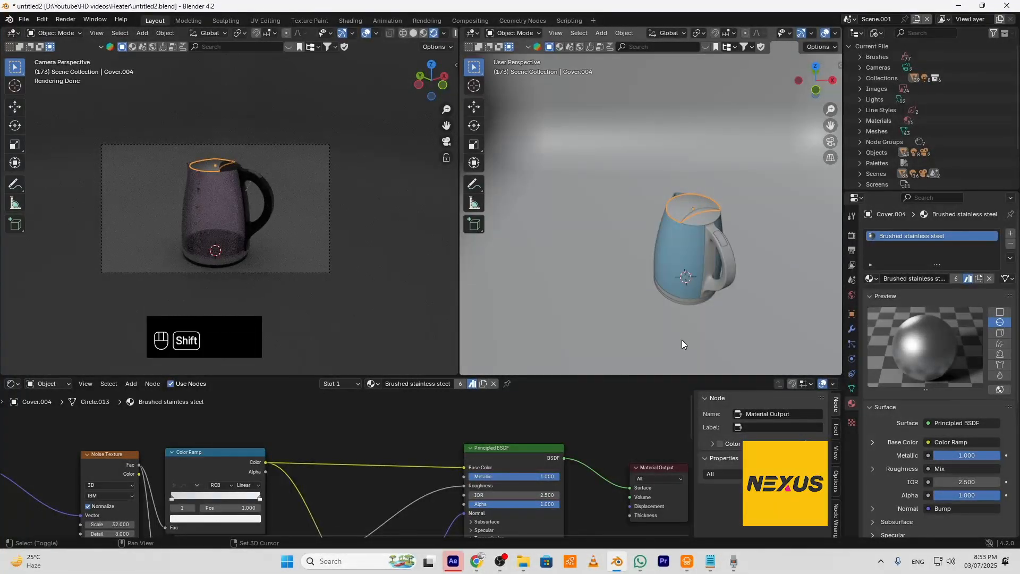
# Reset the 3D cursor to the world origin and add an area light there
pyautogui.hotkey('shift', 'a')
pyautogui.moveTo(682, 343)
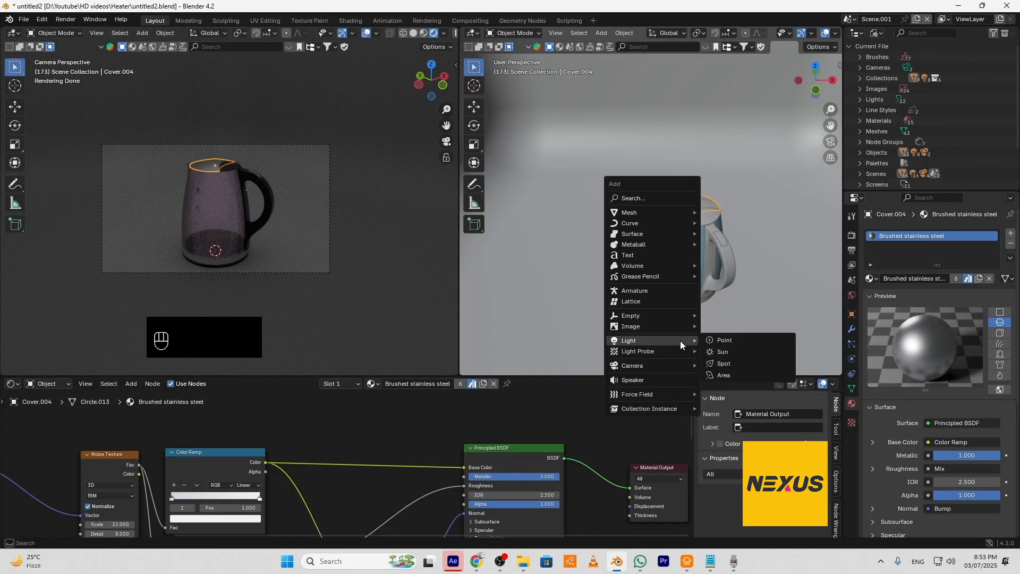
pyautogui.press('Escape')
pyautogui.hotkey('shift', 's')
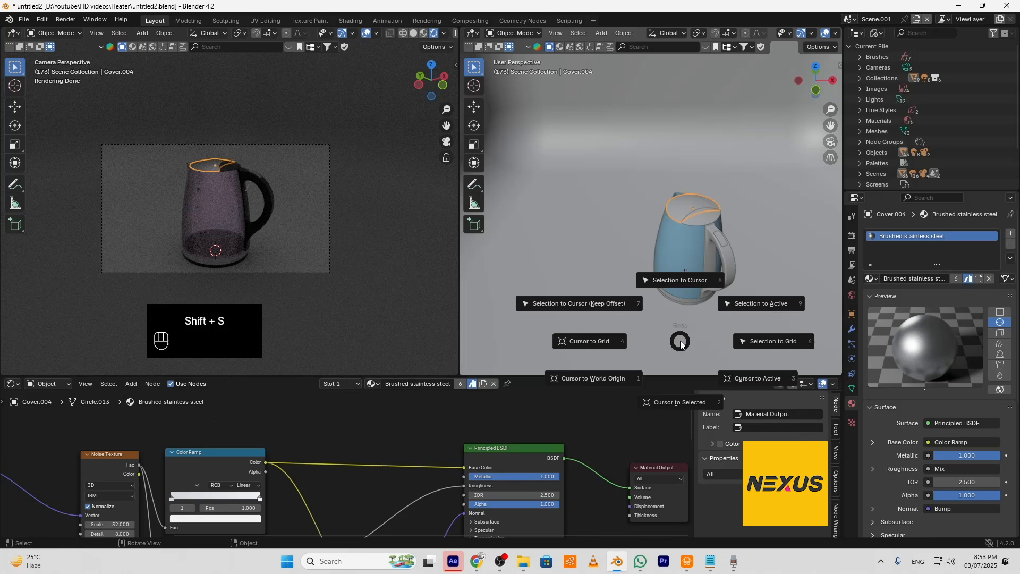
pyautogui.click(609, 378)
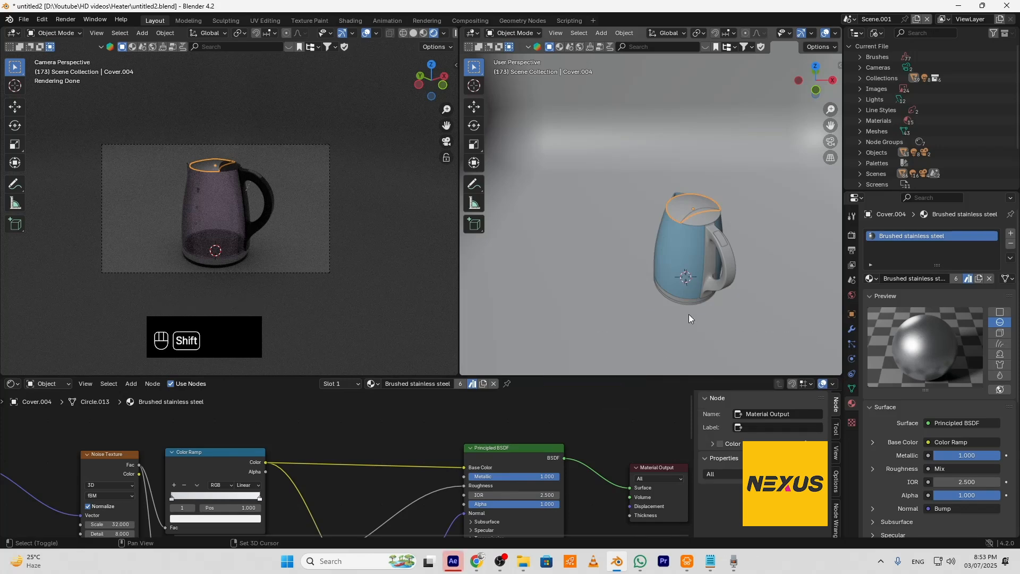
pyautogui.hotkey('shift', 'a')
pyautogui.moveTo(688, 315)
pyautogui.click(748, 354)
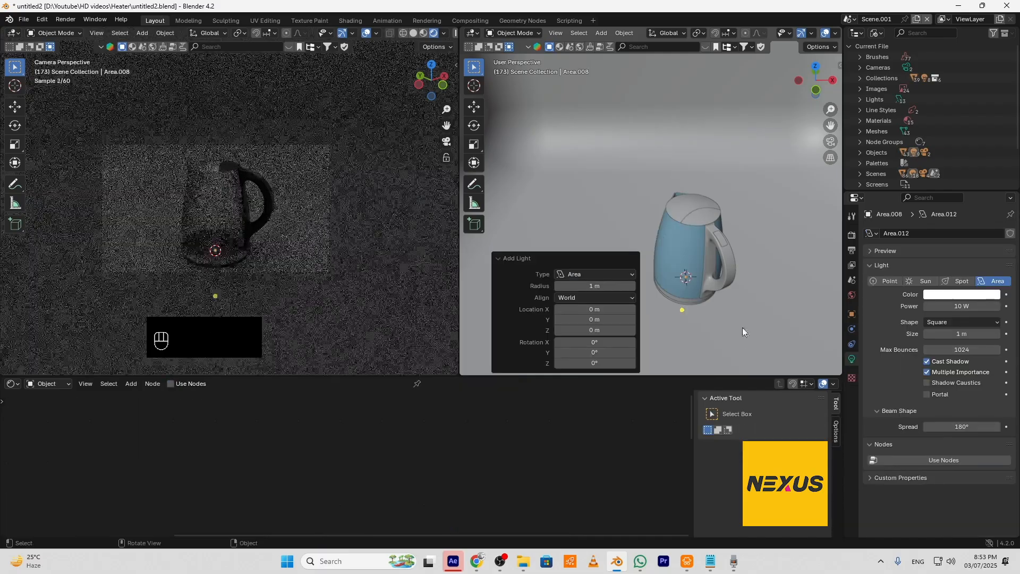
# Raise the area light about 3.775 m along Z above the kettle and scale it up uniformly by about 4.532
pyautogui.press('g')
pyautogui.press('z')
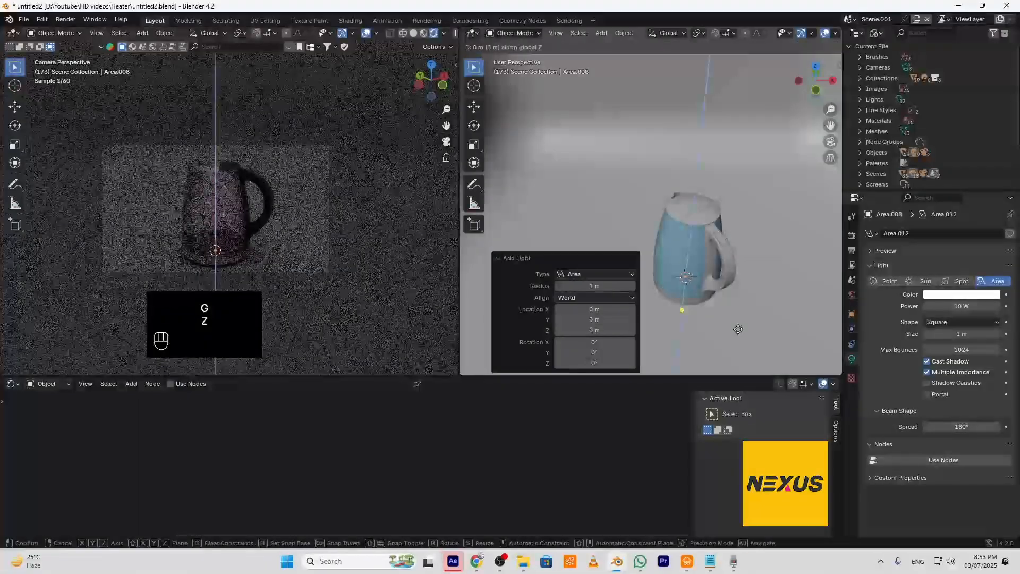
pyautogui.click(733, 219)
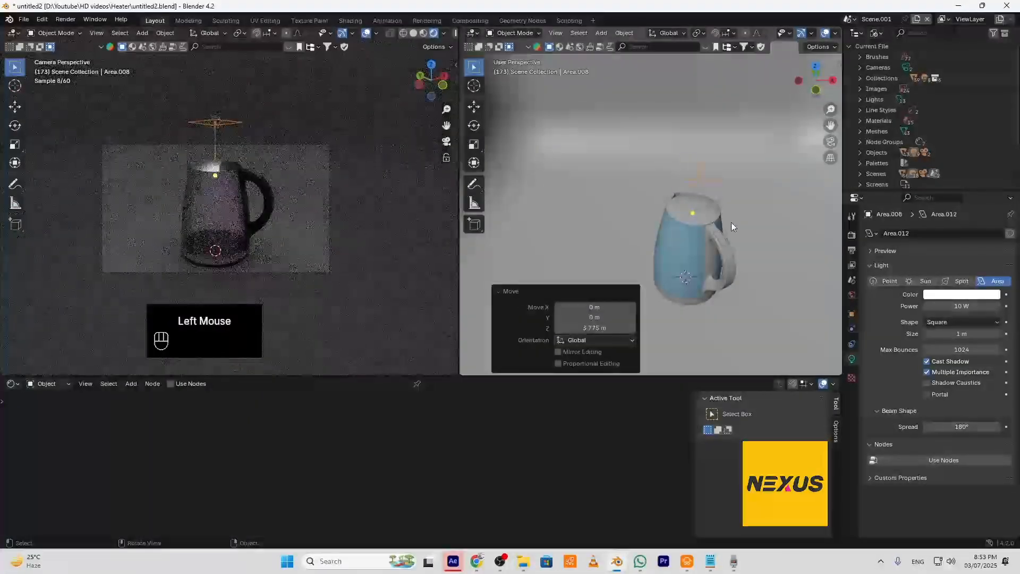
pyautogui.press('s')
pyautogui.click(551, 346)
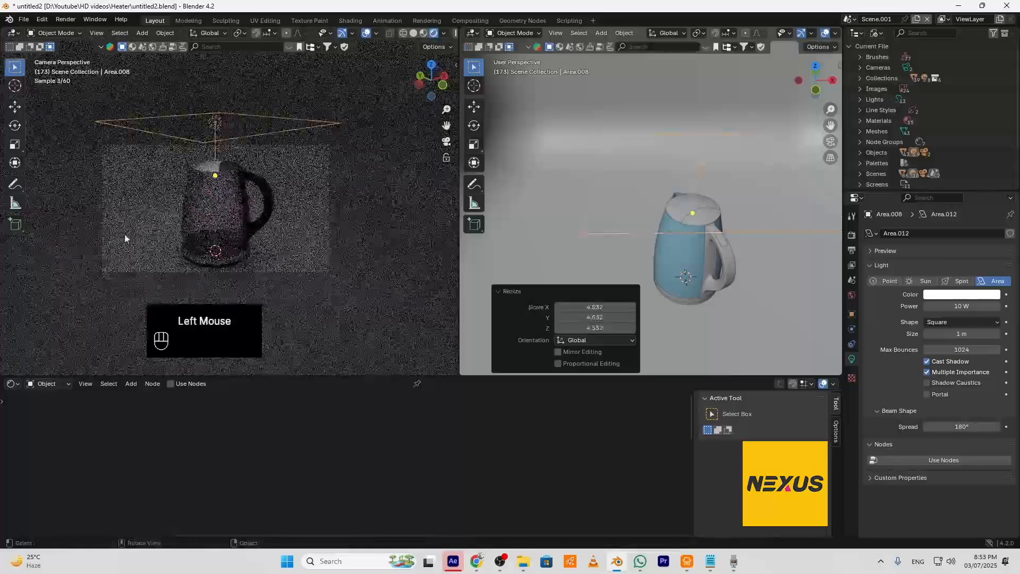
# Set the power of the area light above the kettle to 100 W
pyautogui.click(962, 306)
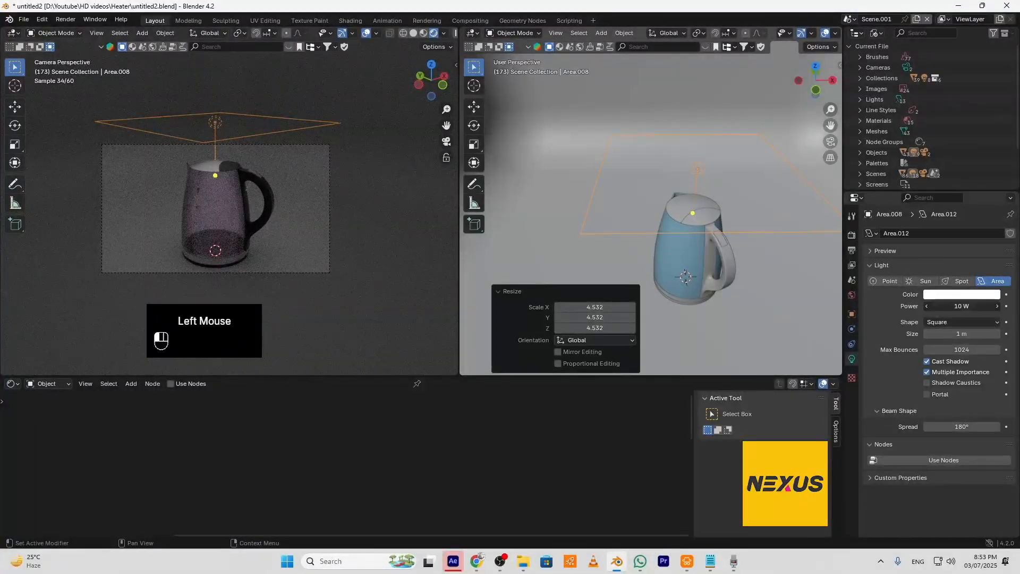
pyautogui.write('100')
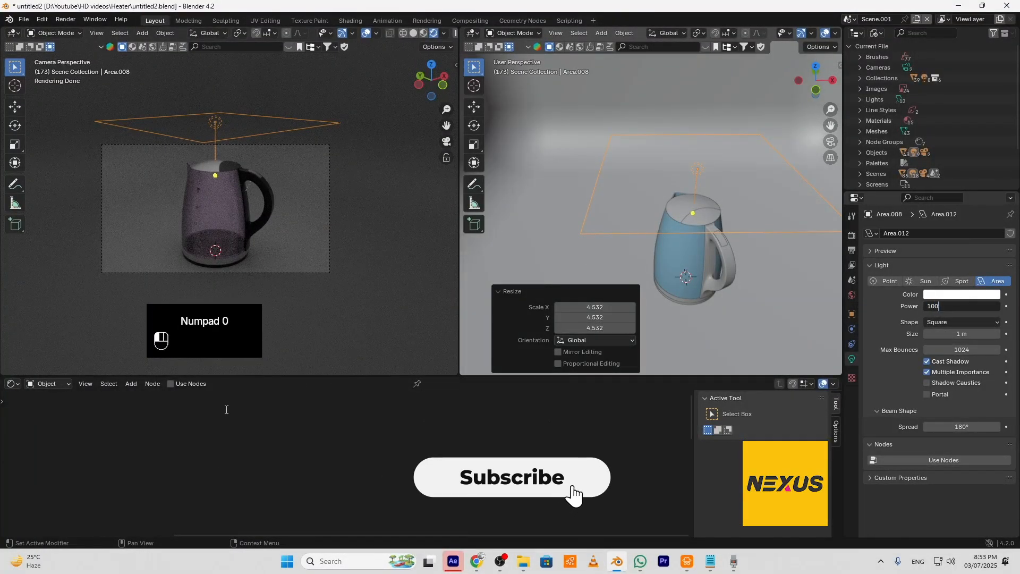
pyautogui.press('Return')
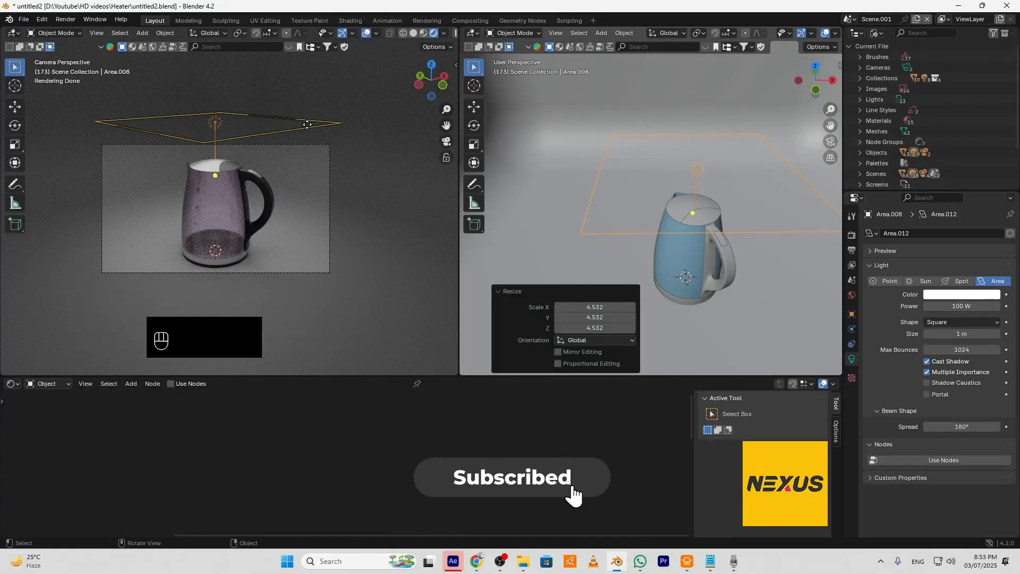
# Duplicate the overhead area light and move the copy about -5.05 m along the Y axis
pyautogui.hotkey('shift', 'd')
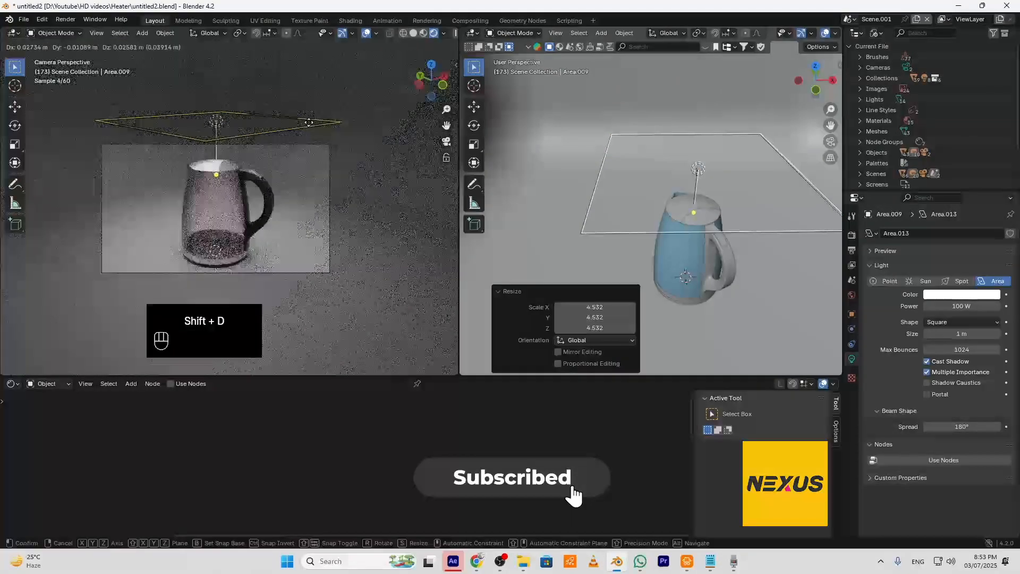
pyautogui.press('g')
pyautogui.press('y')
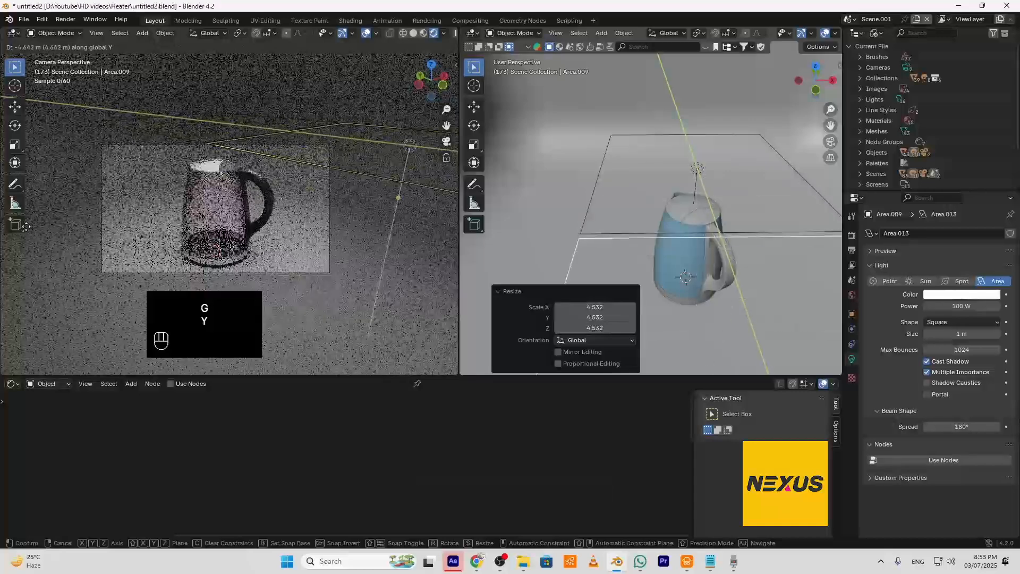
pyautogui.click(51, 237)
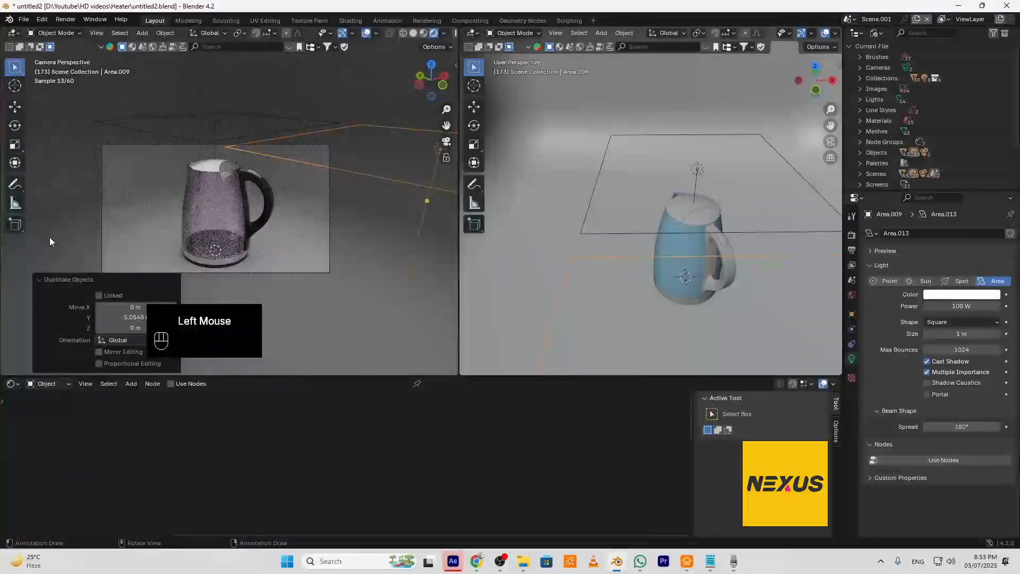
# Rotate the duplicated area light about 43.3° around the global X axis so it angles toward the kettle
pyautogui.press('r')
pyautogui.press('x')
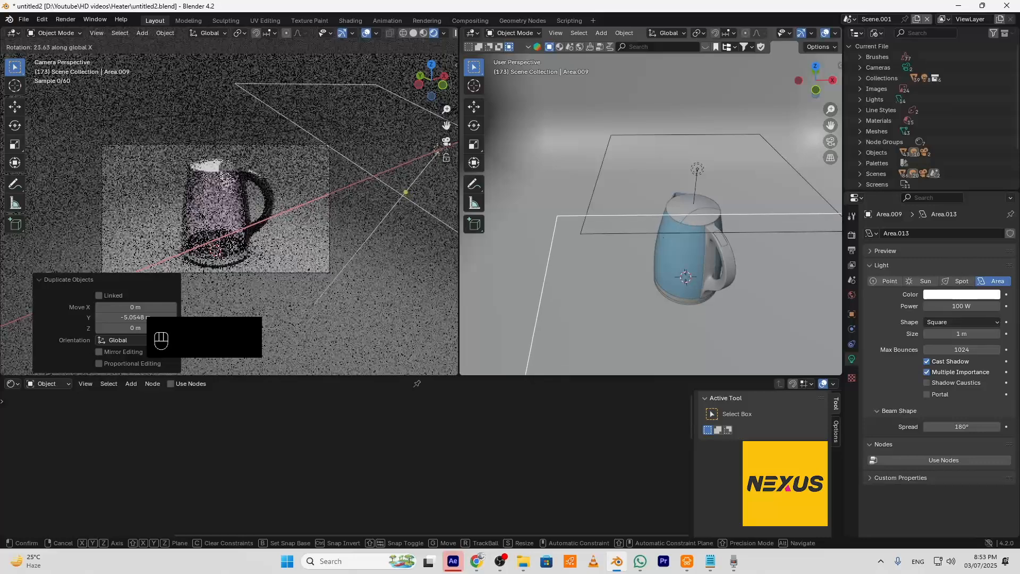
pyautogui.click(394, 277)
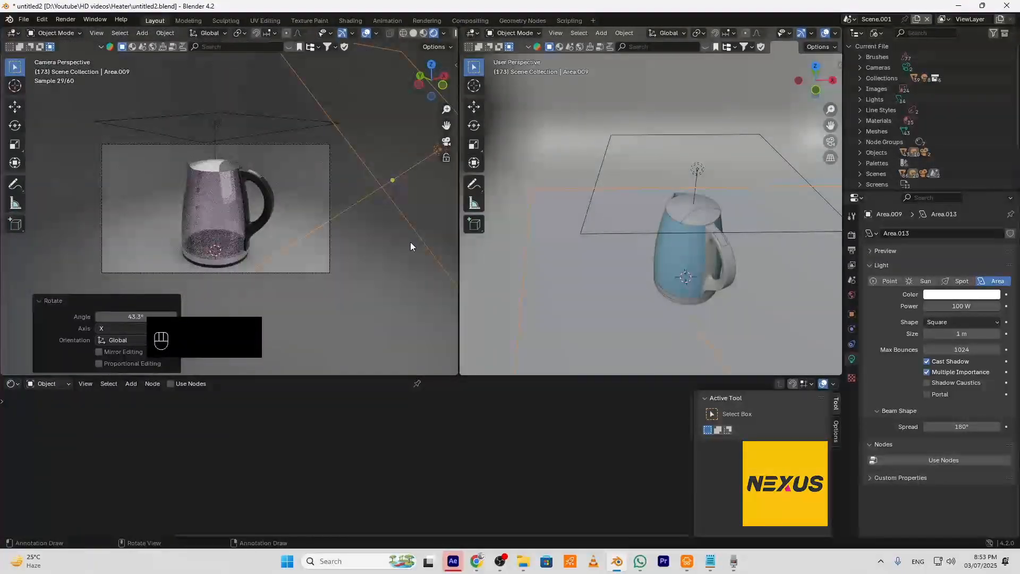
# Duplicate the tilted area light and move the copy about 8.39 m along the Y axis to the kettle's opposite side
pyautogui.scroll(-3, 628, 317)
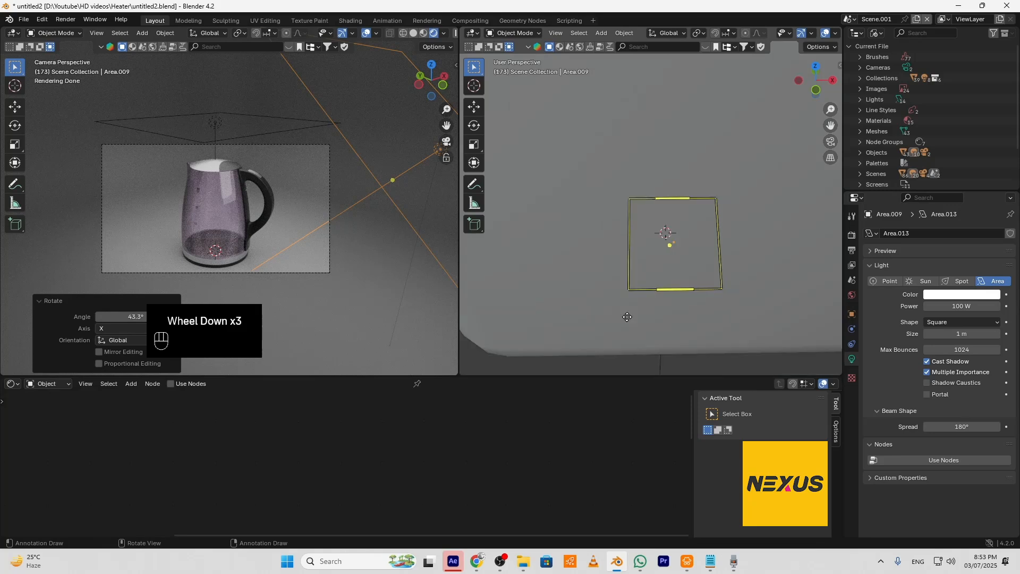
pyautogui.scroll(4, 627, 314)
pyautogui.moveTo(639, 314)
pyautogui.mouseDown(button='middle')
pyautogui.moveTo(748, 305)
pyautogui.moveTo(655, 325)
pyautogui.mouseUp(button='middle')
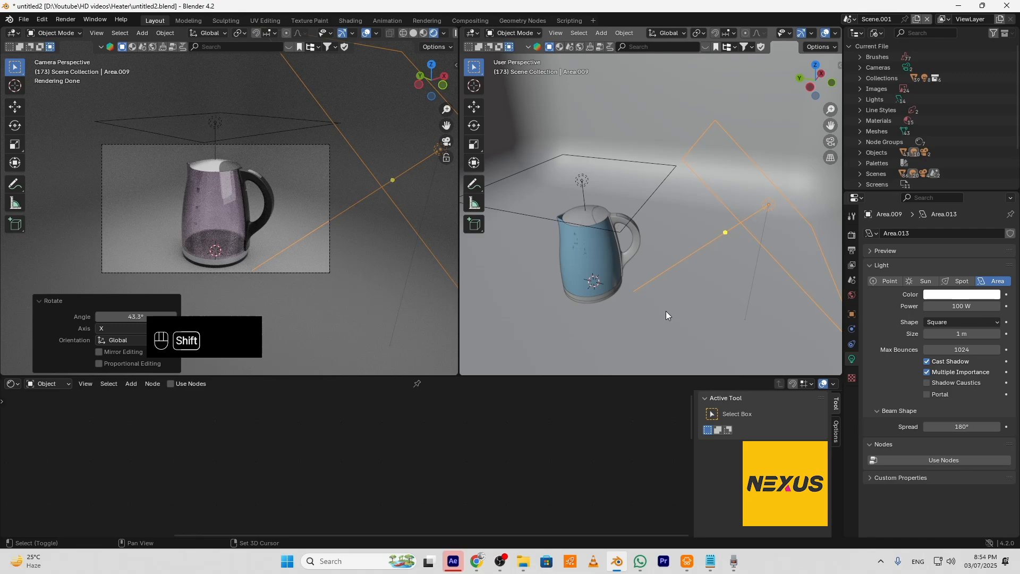
pyautogui.hotkey('shift', 'd')
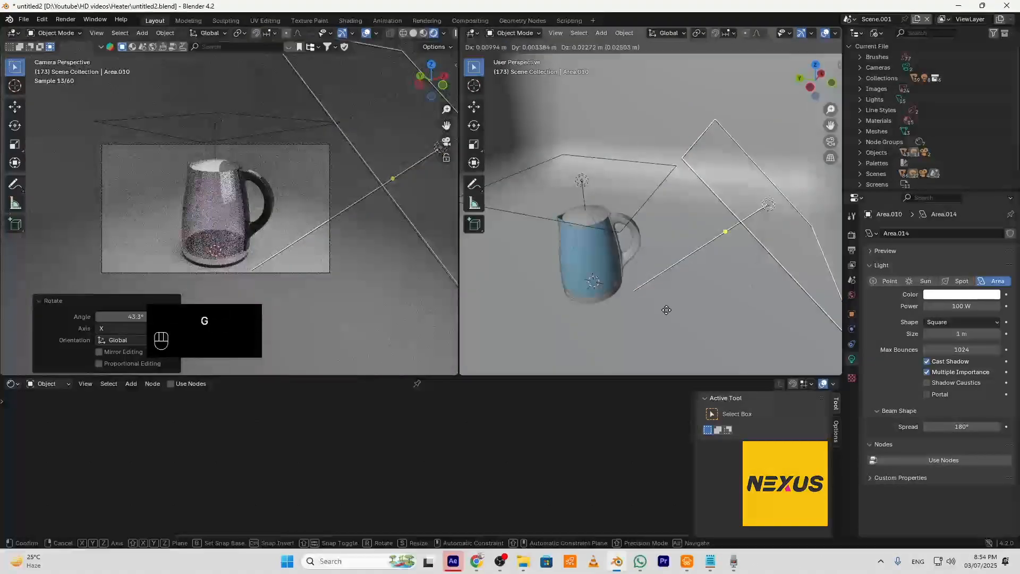
pyautogui.press('y')
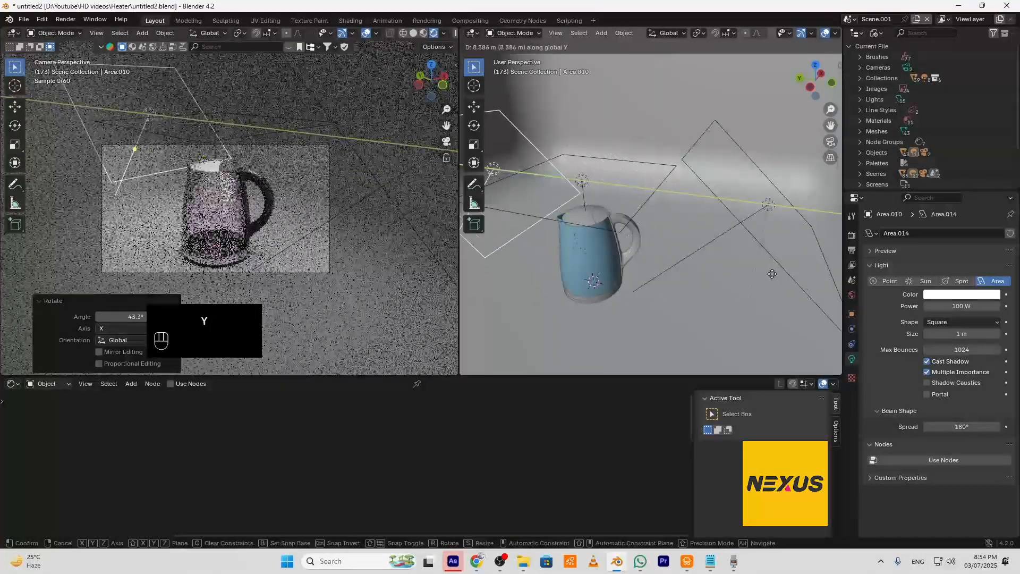
pyautogui.click(773, 273)
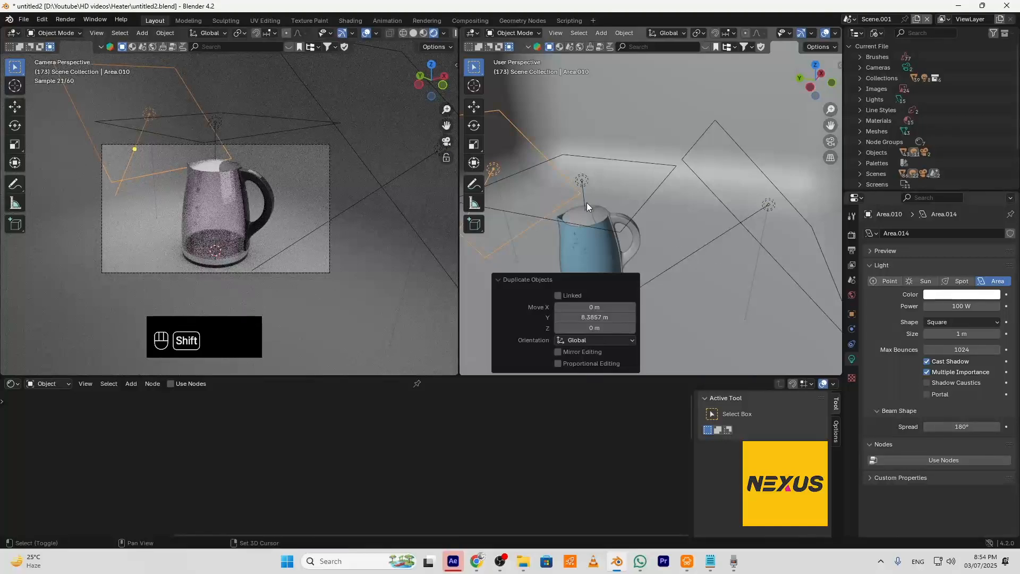
# Rotate the new area light copy about -112° around the global X axis to face the kettle
pyautogui.keyDown('shift'); pyautogui.moveTo(587, 203); pyautogui.dragTo(739, 209, button='middle'); pyautogui.keyUp('shift')
pyautogui.press('r')
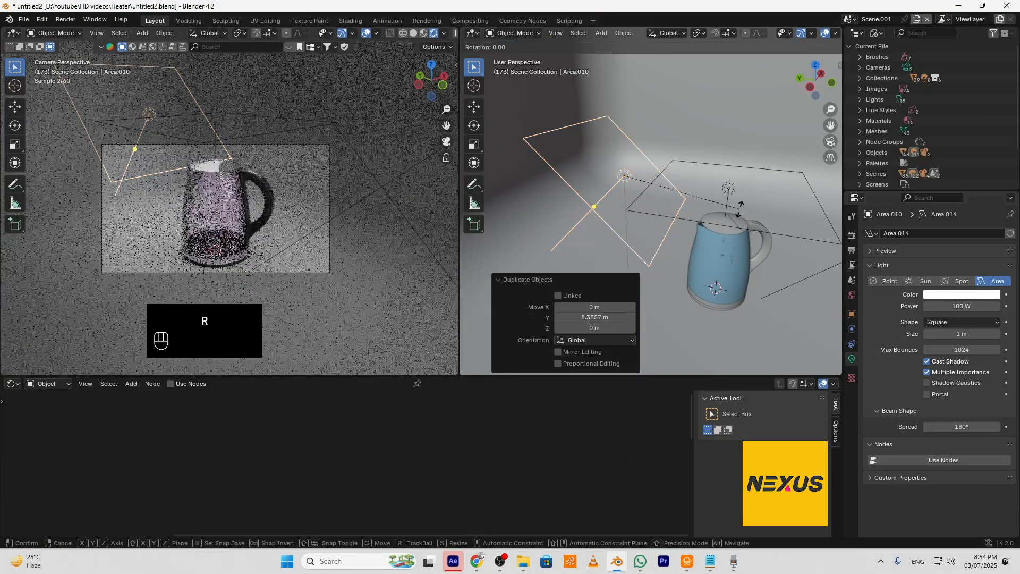
pyautogui.press('x')
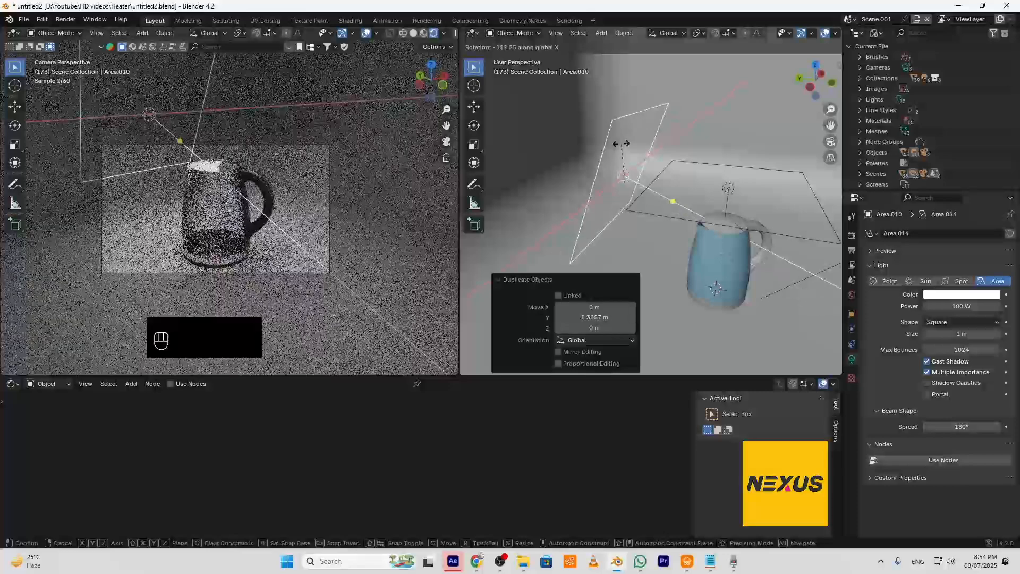
pyautogui.click(621, 145)
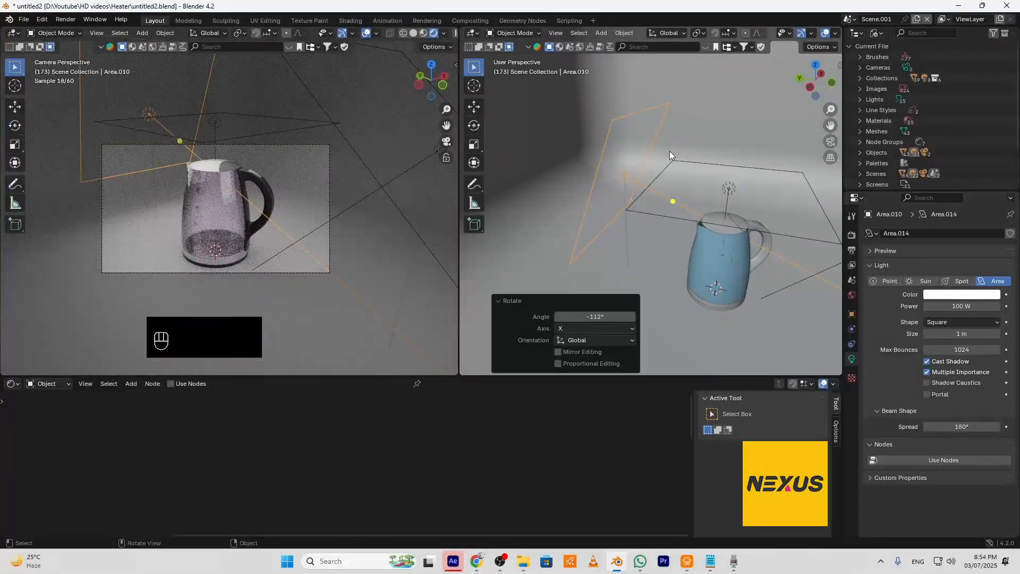
# Lower the copied area light about 1.34 m along Z and shift it about 1.645 m along Y away from the kettle
pyautogui.press('g')
pyautogui.press('z')
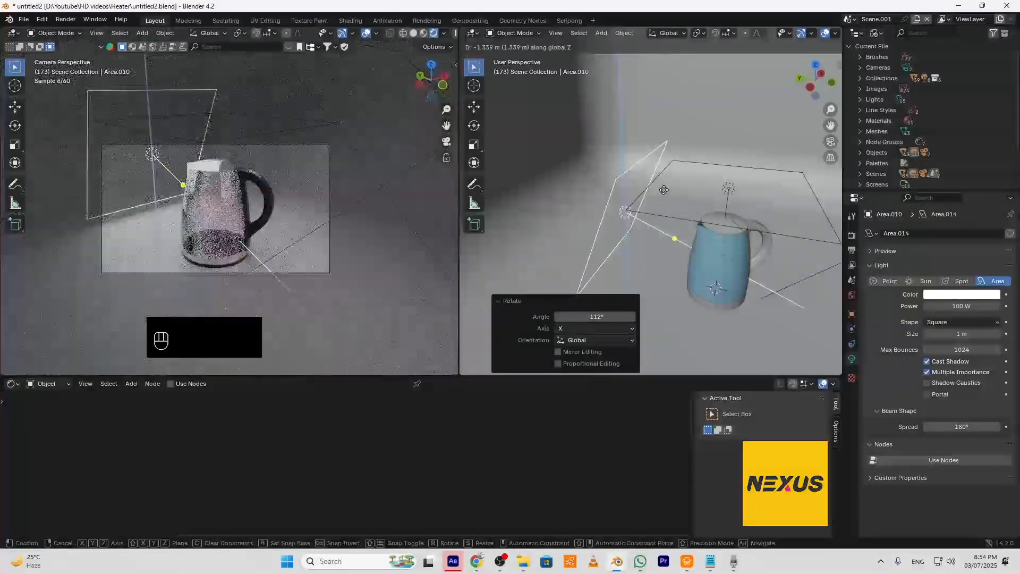
pyautogui.click(664, 190)
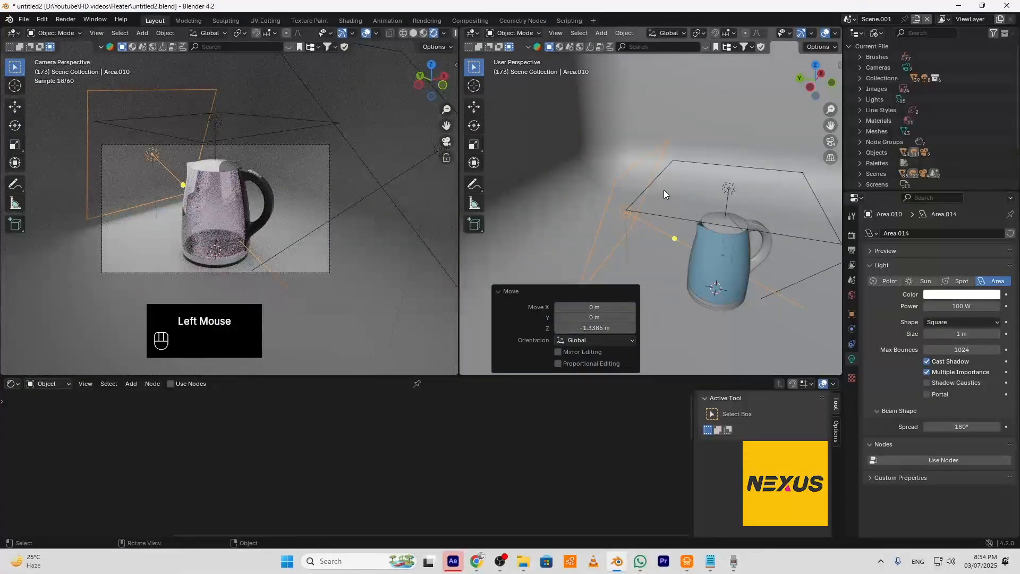
pyautogui.press('g')
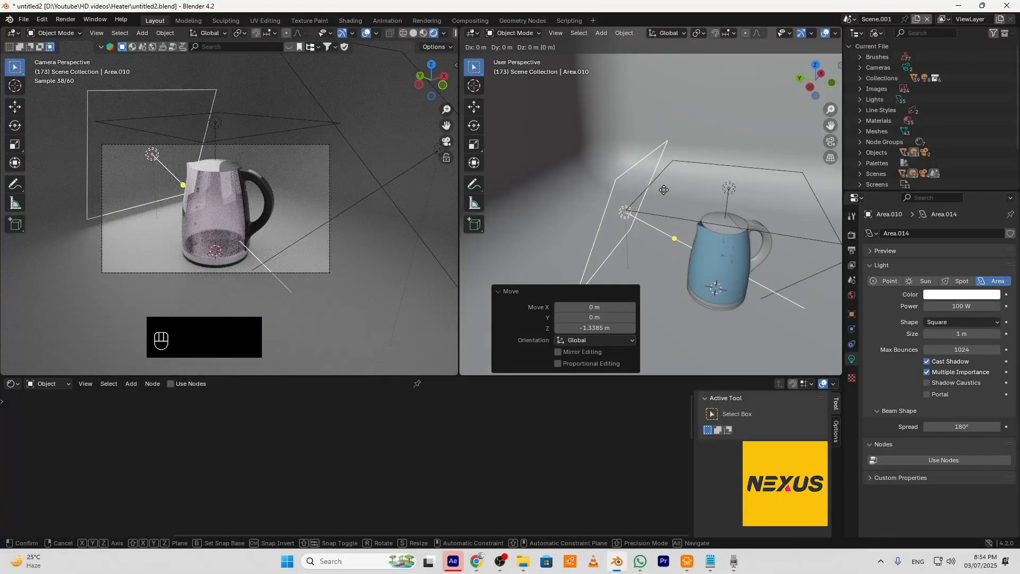
pyautogui.press('y')
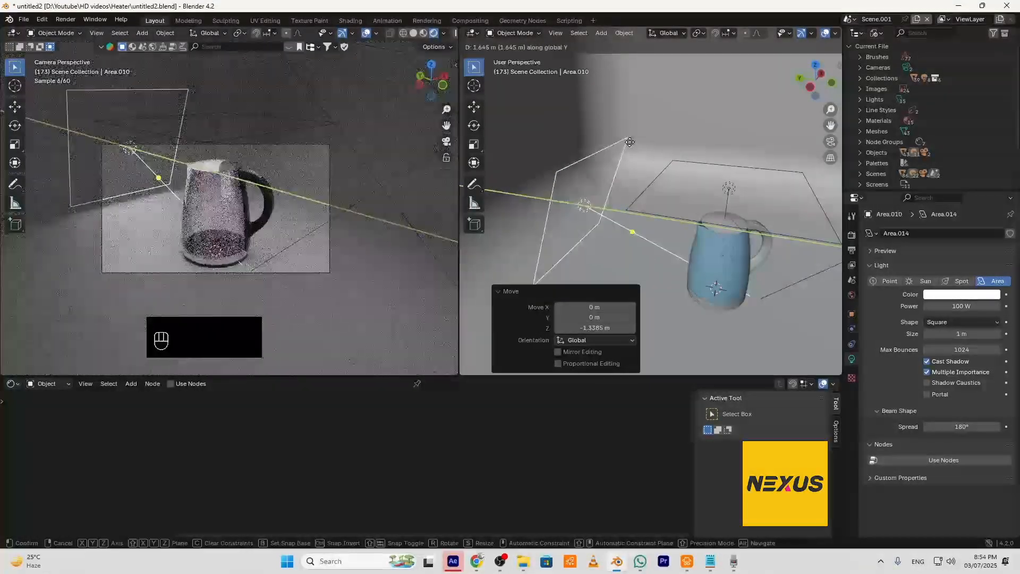
pyautogui.click(630, 143)
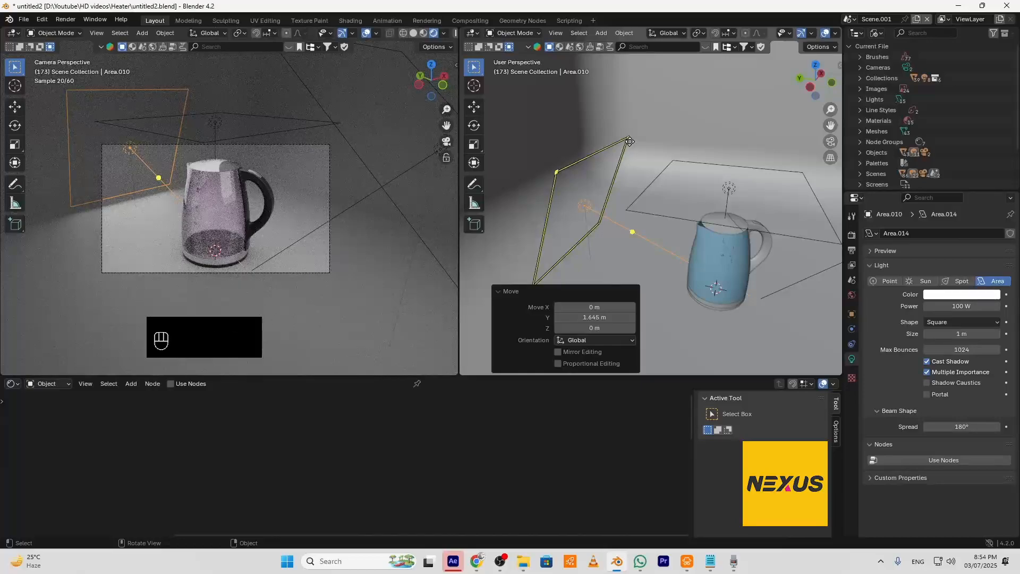
# Rotate the copied area light about 41.3° around the X axis and raise it about 1.096 m along Z
pyautogui.press('r')
pyautogui.press('x')
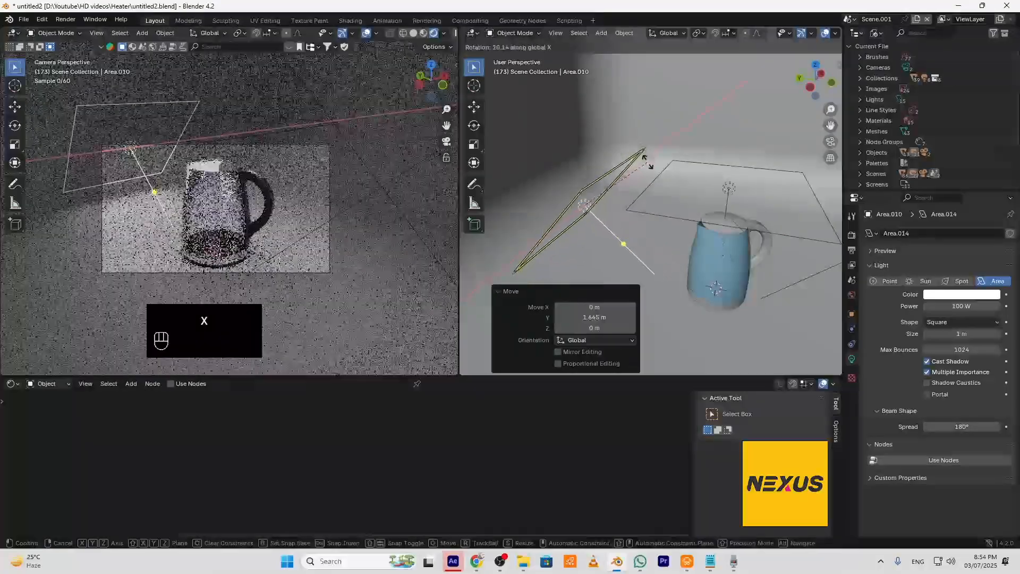
pyautogui.click(659, 187)
pyautogui.press('g')
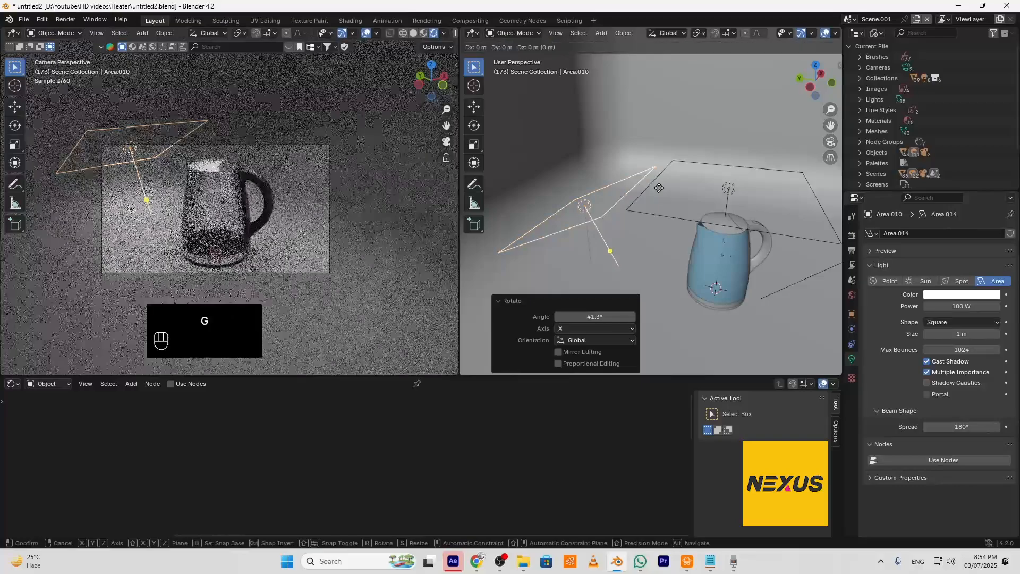
pyautogui.press('z')
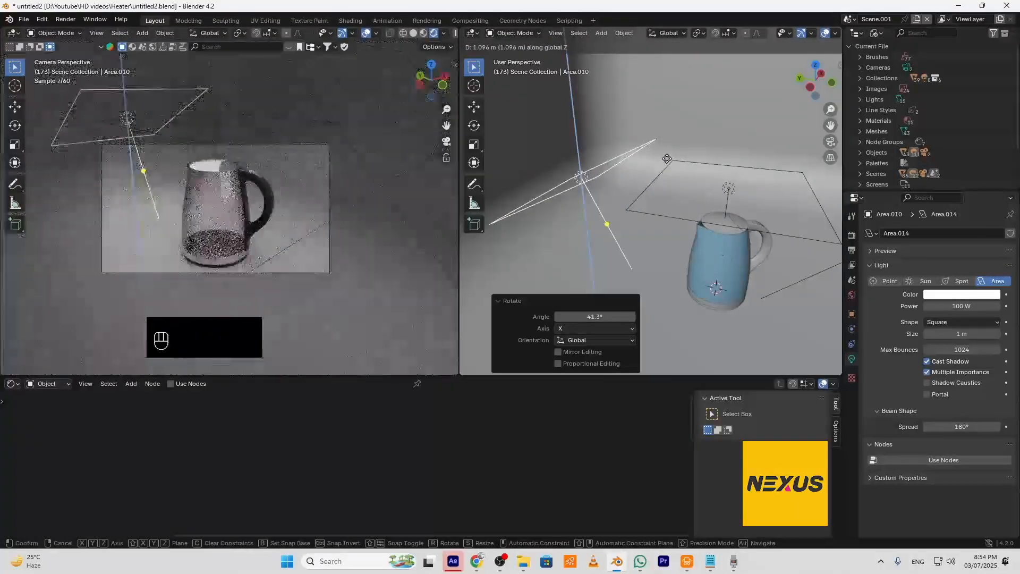
pyautogui.click(667, 159)
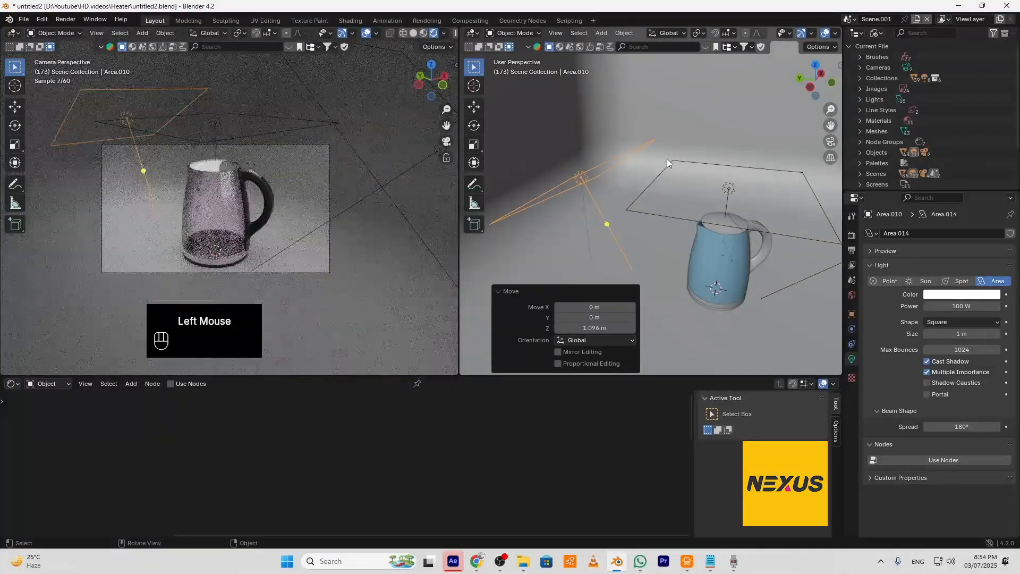
# Move the copied area light about -2.72 m along the Y axis, closer to the kettle
pyautogui.press('g')
pyautogui.press('x')
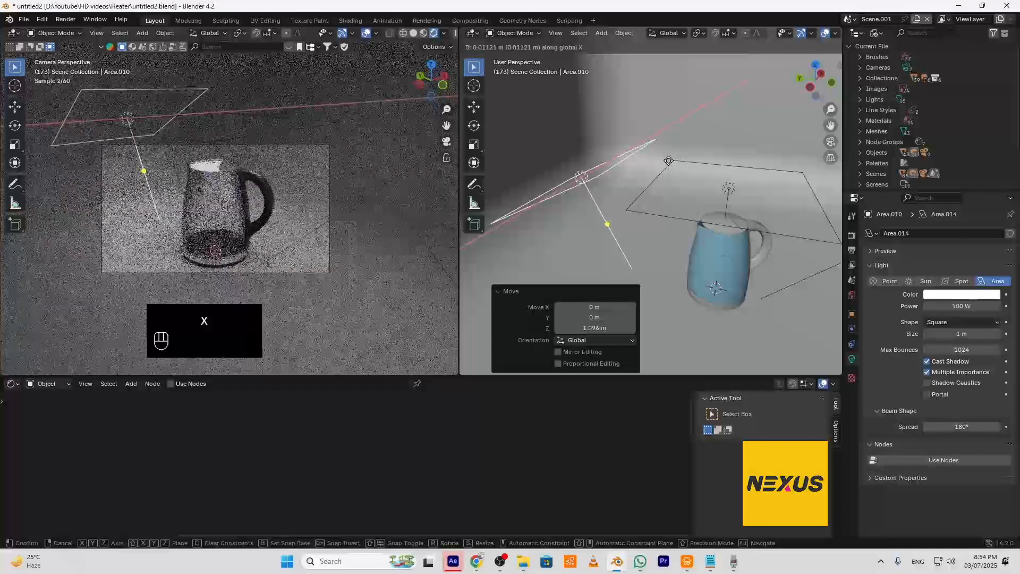
pyautogui.press('y')
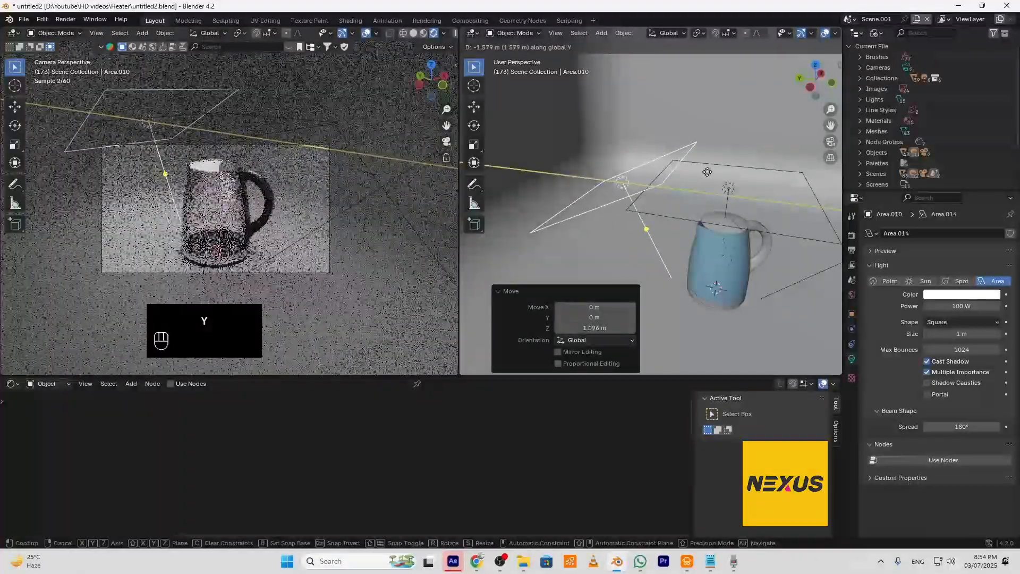
pyautogui.click(740, 178)
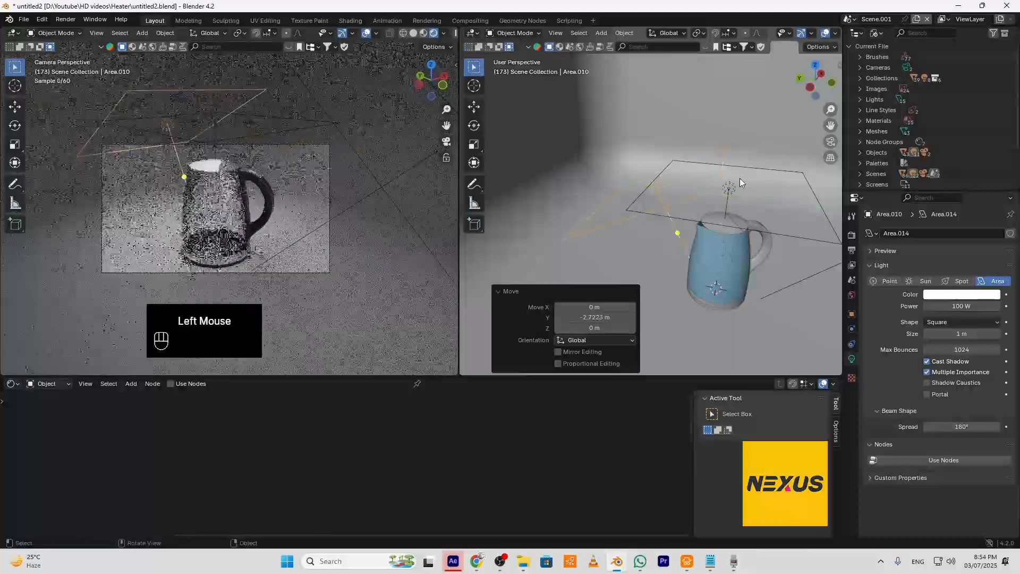
# Duplicate the area light directly above the kettle and move the copy about -4.8 m along the X axis
pyautogui.scroll(-5, 740, 229)
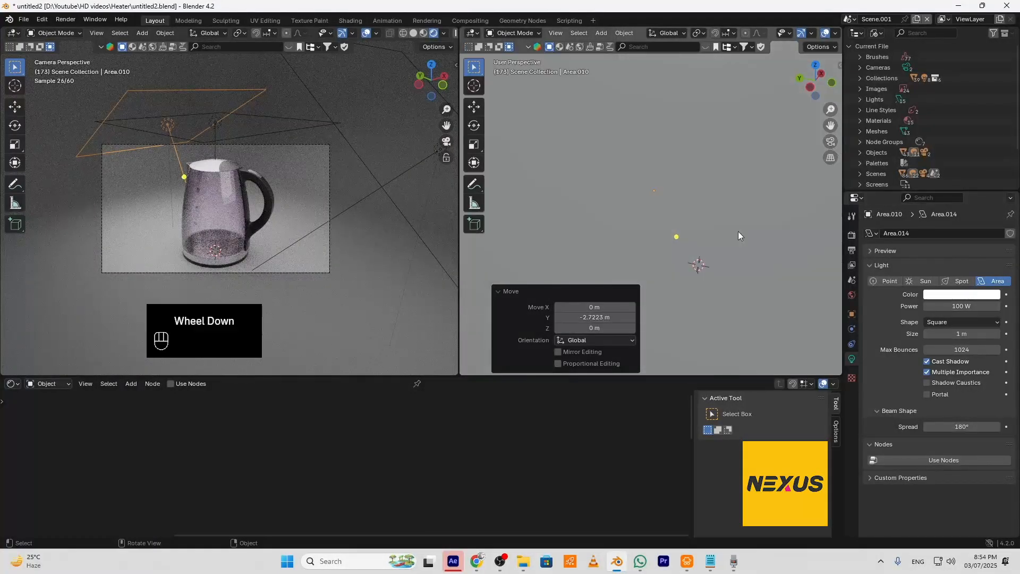
pyautogui.scroll(5, 723, 239)
pyautogui.moveTo(710, 248); pyautogui.dragTo(801, 251, button='middle')
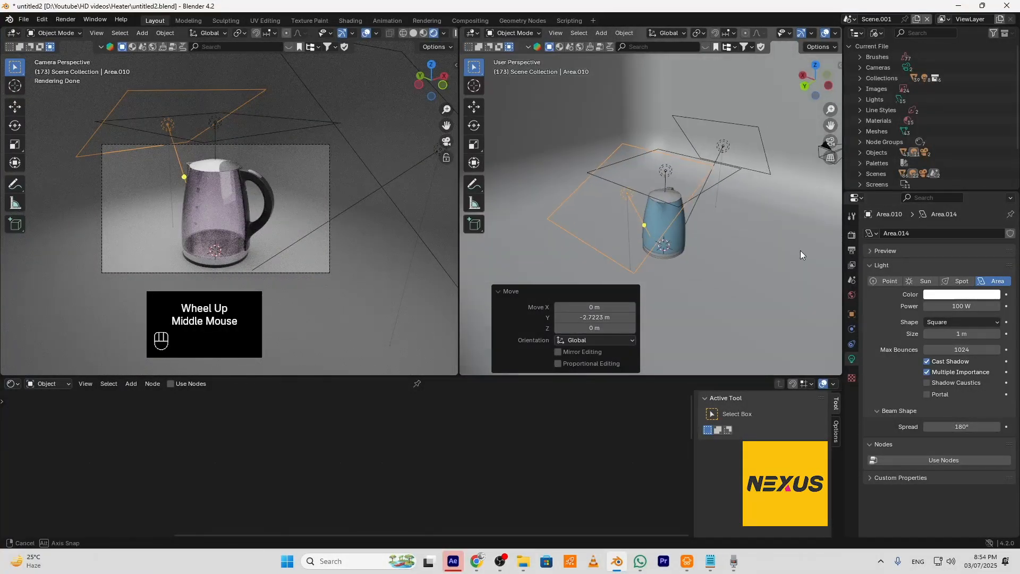
pyautogui.click(704, 170)
pyautogui.doubleClick(729, 178)
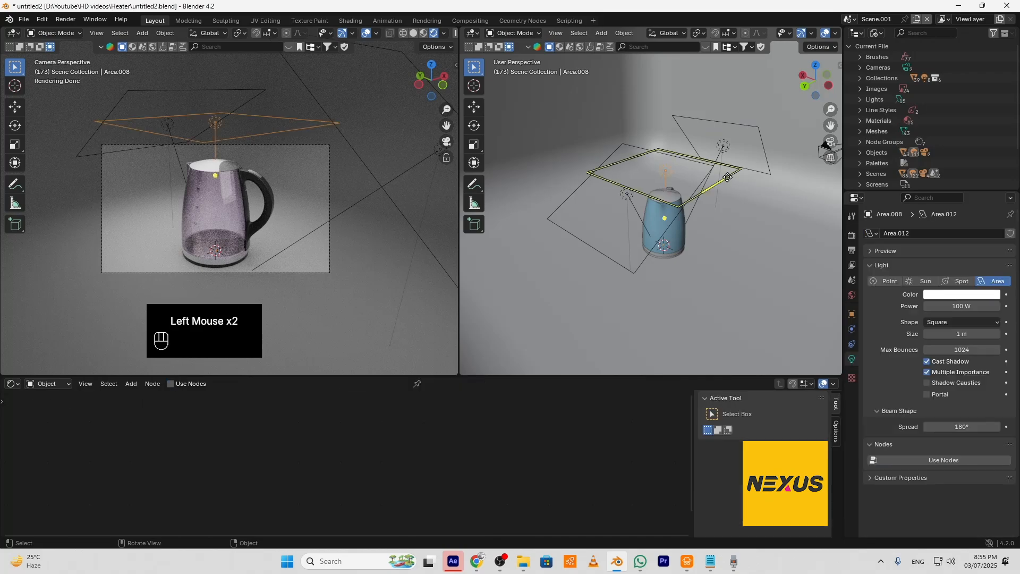
pyautogui.hotkey('shift', 'd')
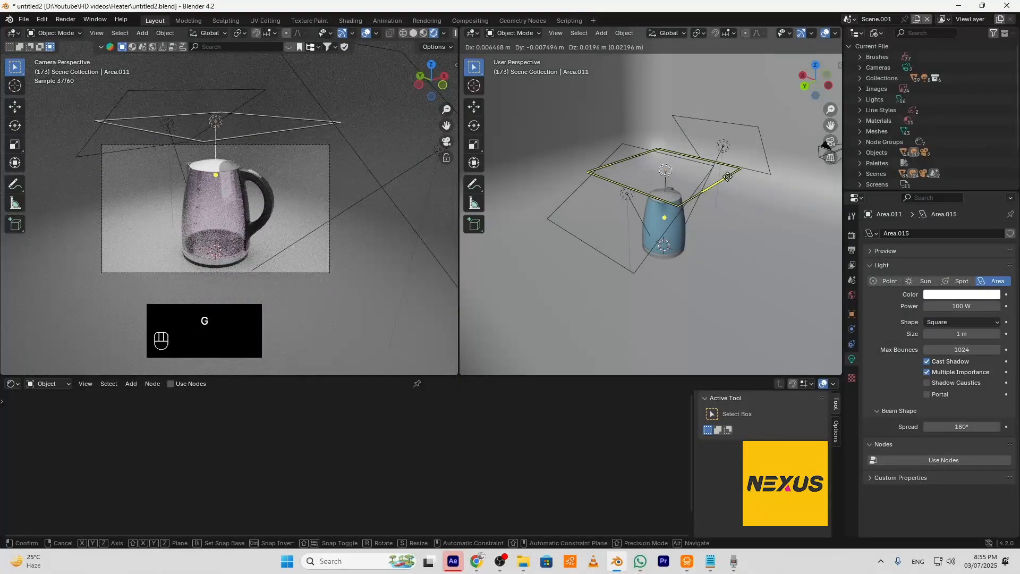
pyautogui.press('x')
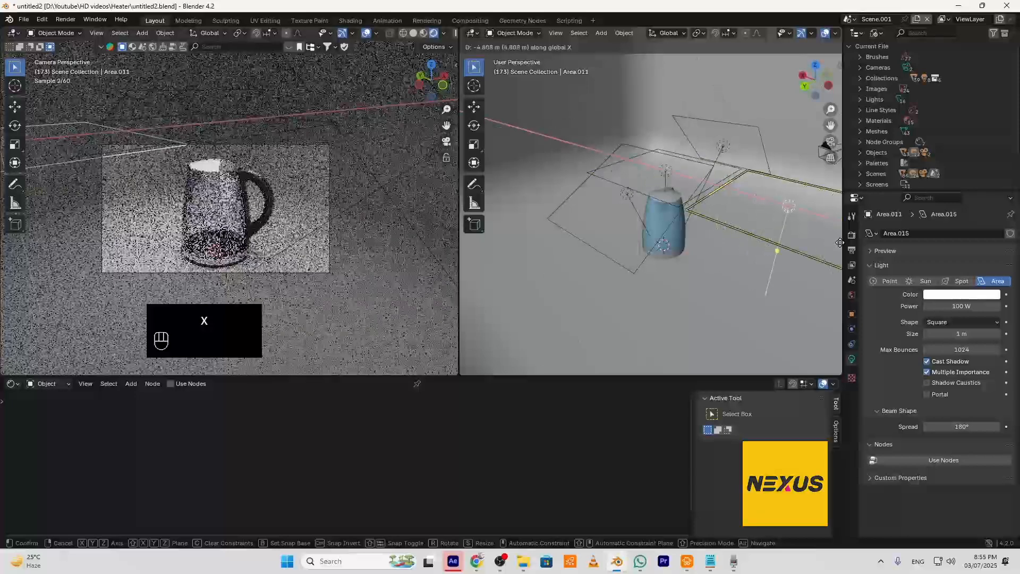
pyautogui.click(840, 244)
# Rotate the newest area light about -43° around the global Y axis and scale it up uniformly by about 3.577
pyautogui.scroll(-2, 661, 243)
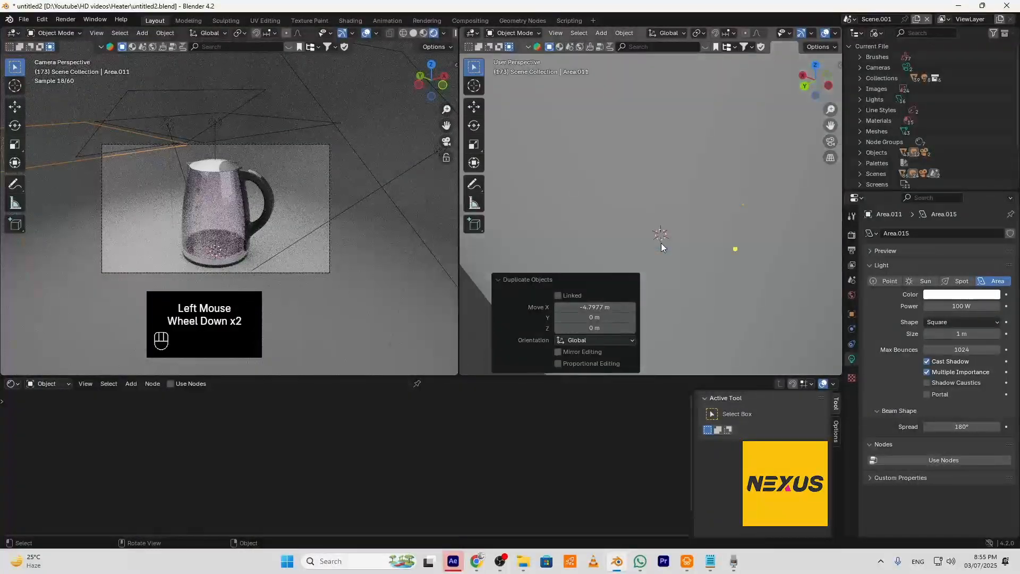
pyautogui.scroll(2, 661, 243)
pyautogui.press('r')
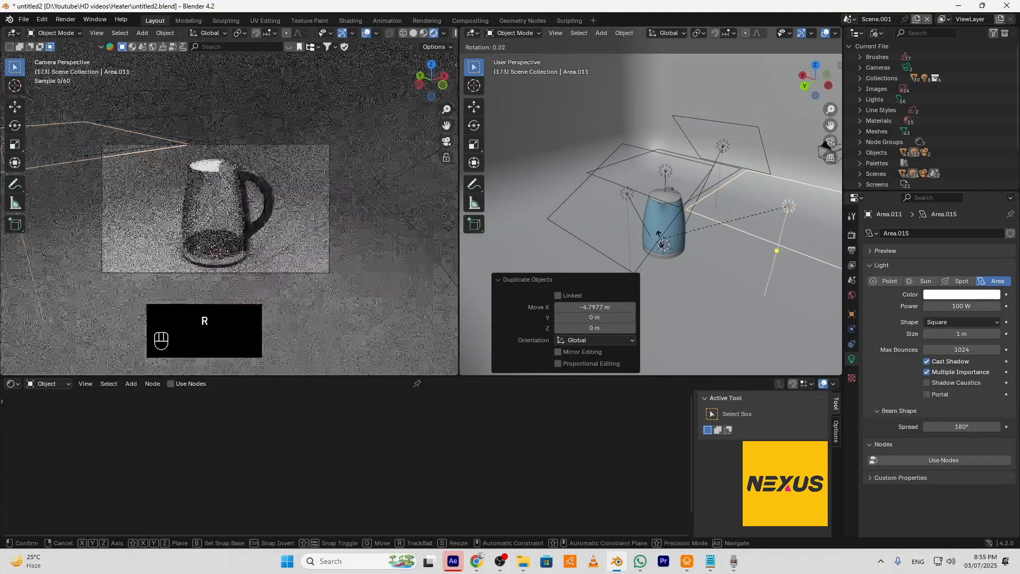
pyautogui.press('x')
pyautogui.press('x')
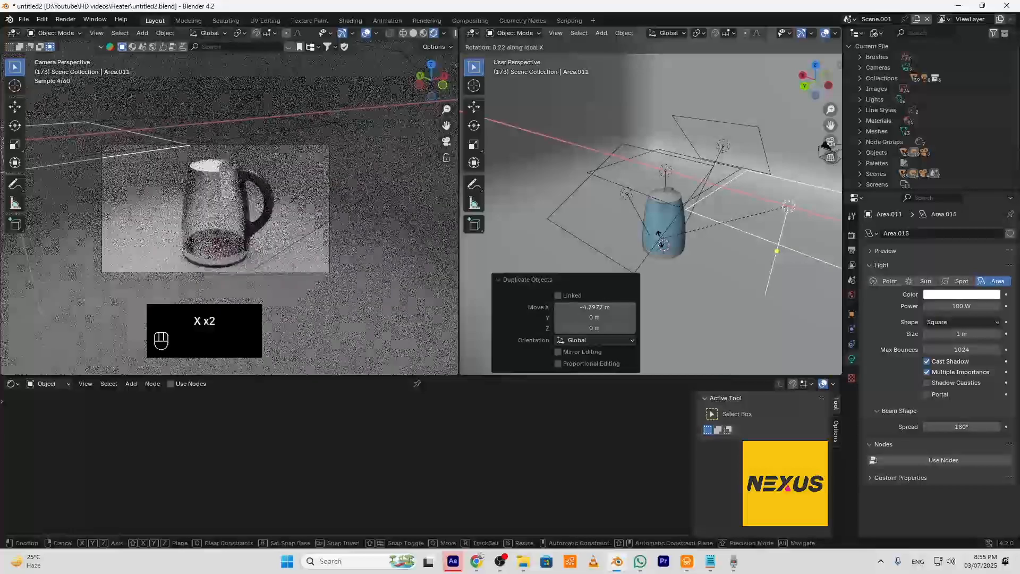
pyautogui.press('y')
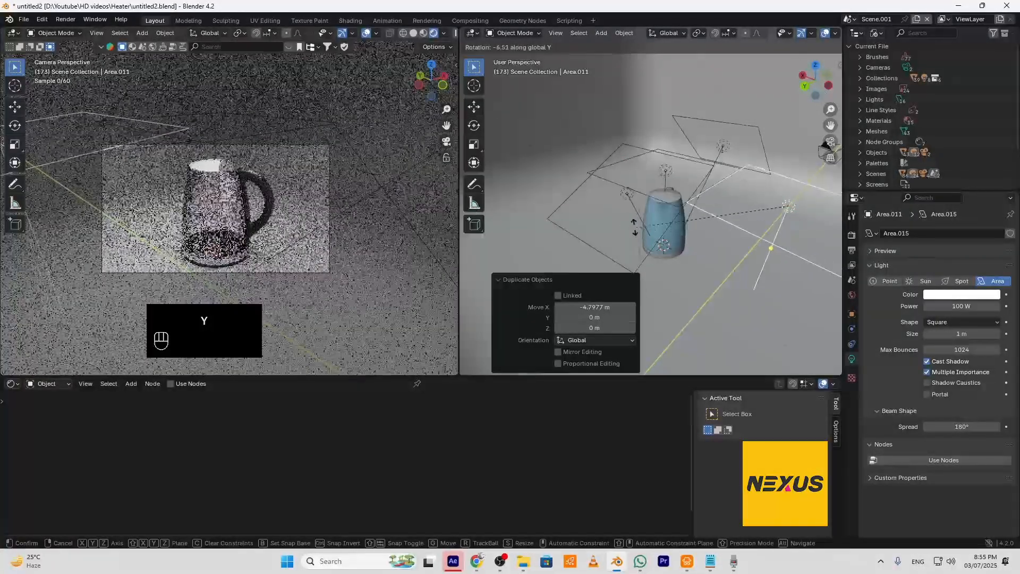
pyautogui.click(603, 110)
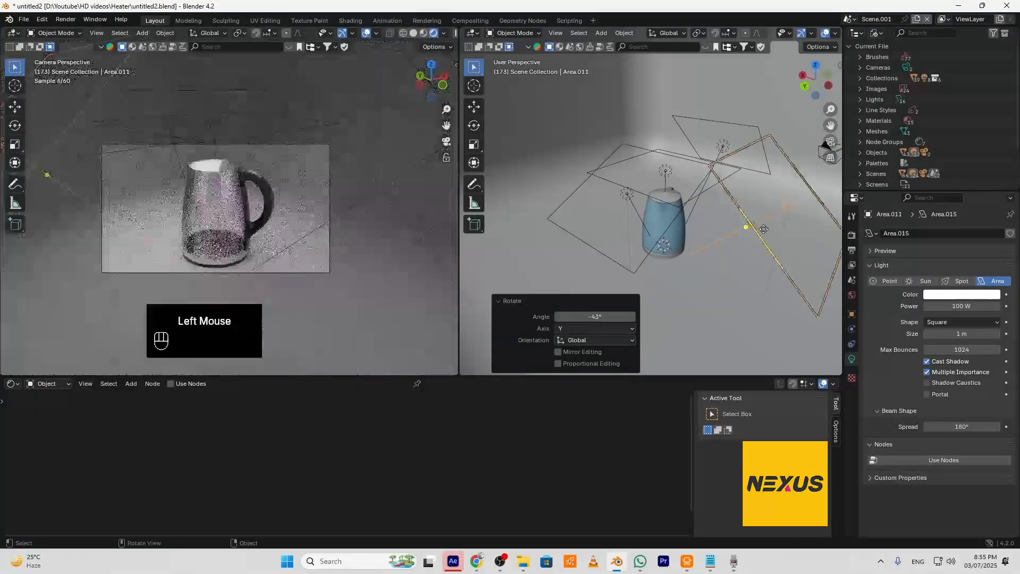
pyautogui.press('s')
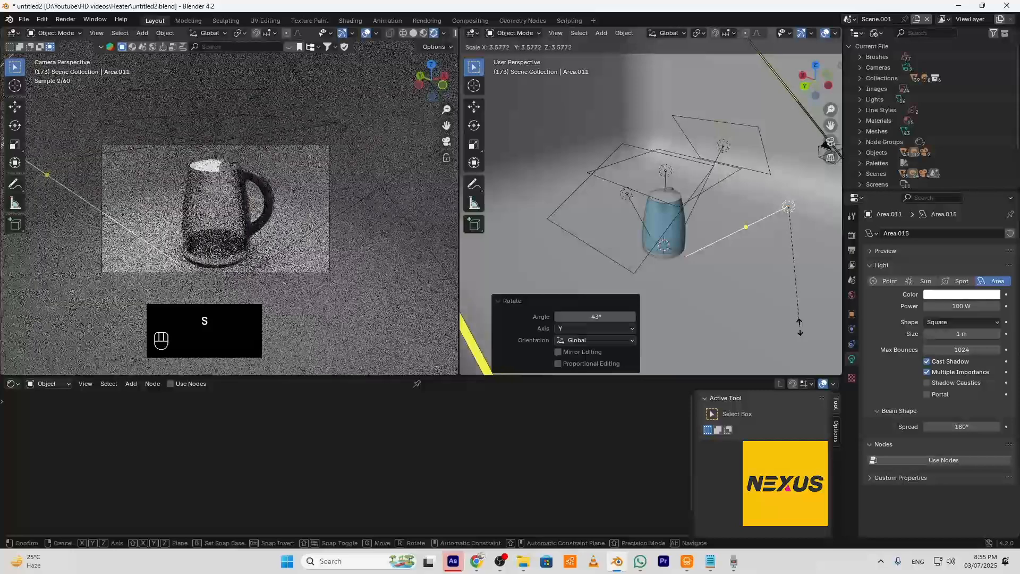
pyautogui.click(798, 326)
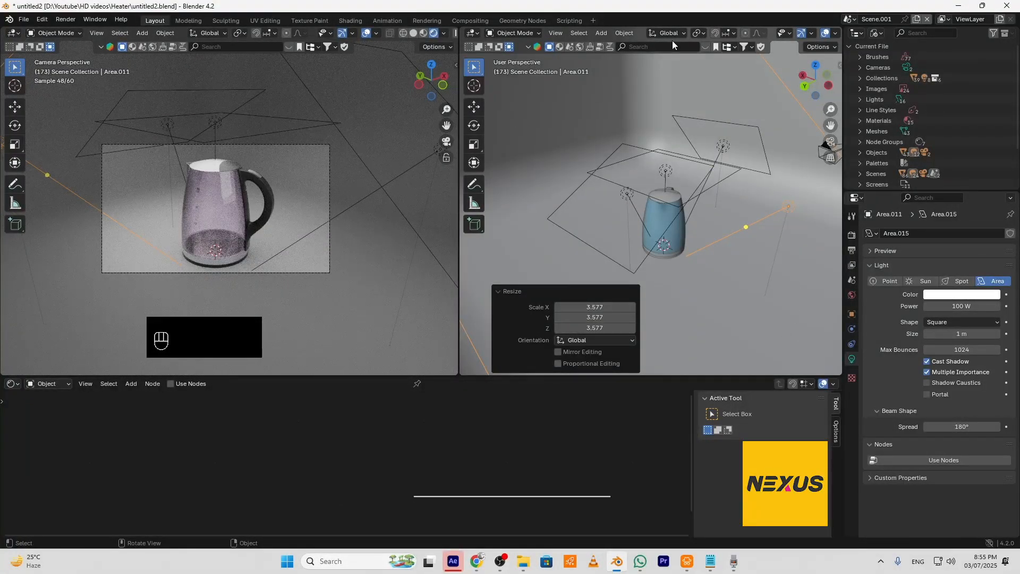
# Close the User Perspective 3D viewport area, keeping the rendered camera view
pyautogui.rightClick(643, 34)
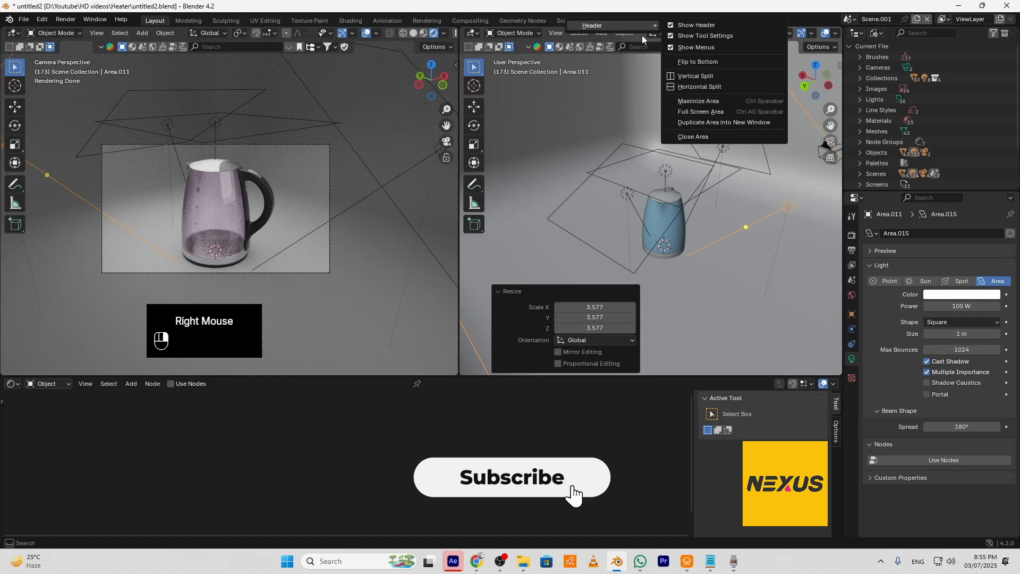
pyautogui.click(689, 138)
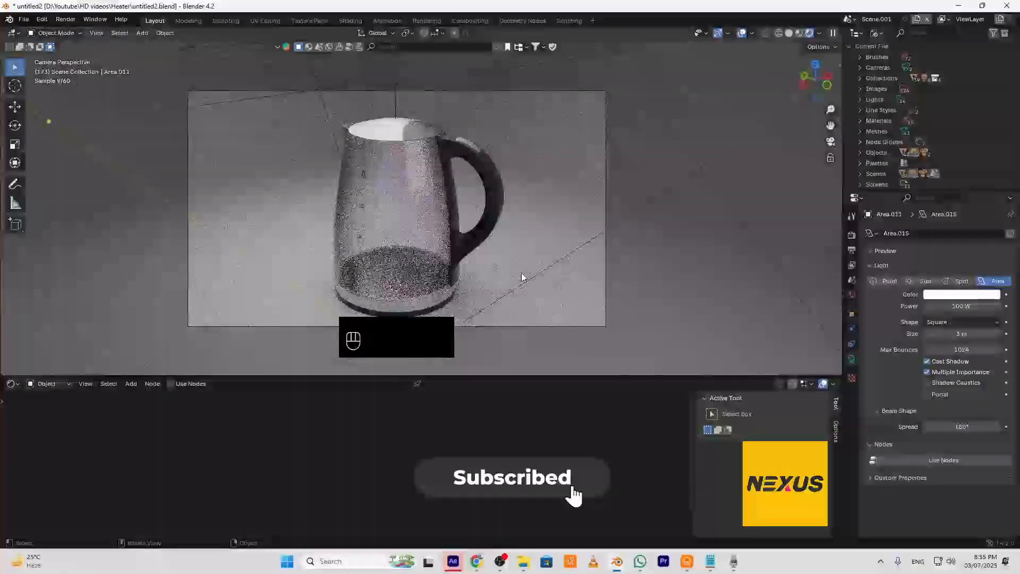